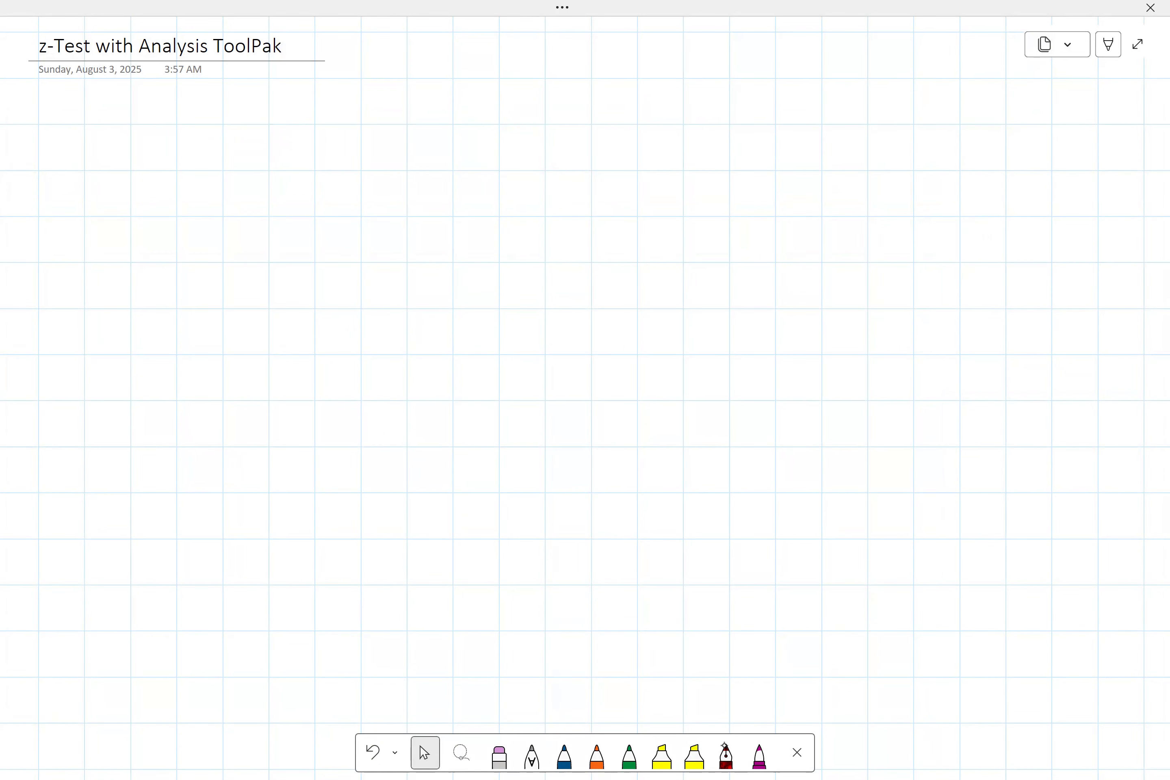
- Handwrite the dashed opening line "Z-Test is used to" in dark red ink below the page title
click(725, 751)
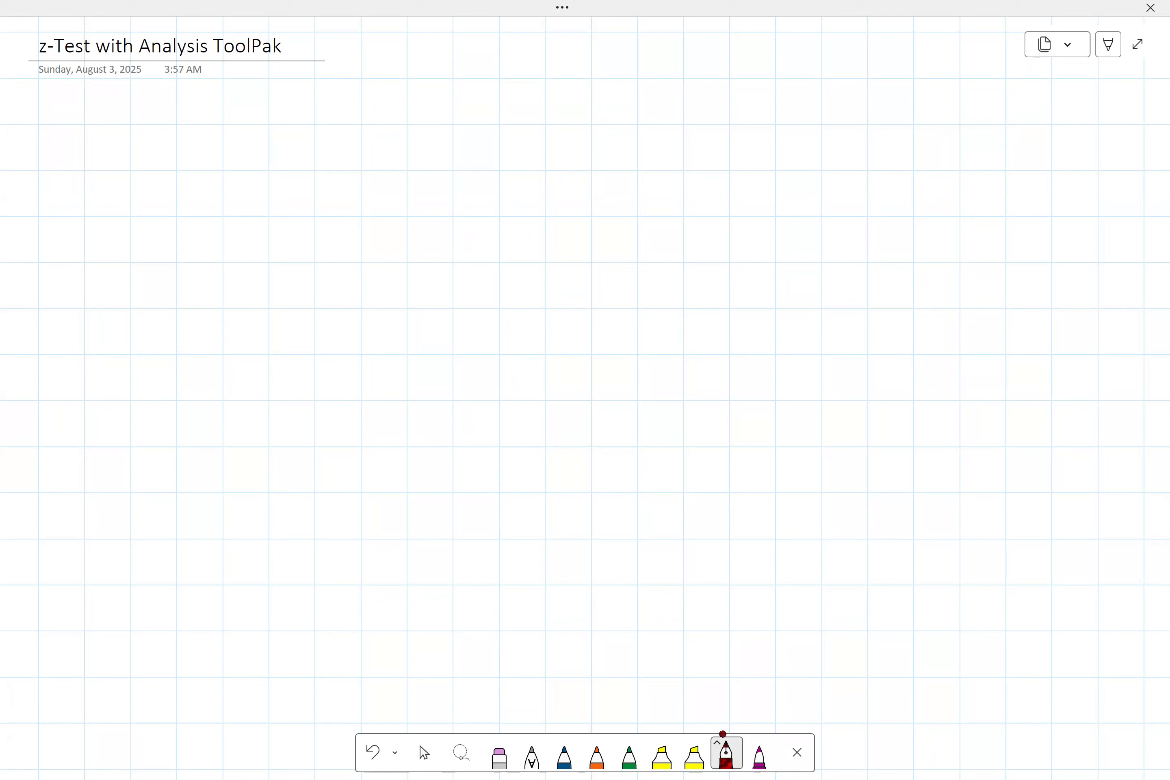
mouse_move(61, 244)
mouse_down()
mouse_move(147, 241)
mouse_move(243, 268)
mouse_move(236, 242)
mouse_up()
drag(258, 241, 303, 234)
drag(347, 185, 332, 283)
drag(297, 206, 352, 186)
mouse_move(350, 274)
mouse_down()
mouse_move(375, 236)
mouse_move(448, 280)
mouse_up()
drag(434, 232, 471, 236)
drag(561, 223, 558, 258)
drag(554, 194, 606, 262)
mouse_move(677, 216)
mouse_down()
mouse_move(770, 211)
mouse_move(795, 264)
mouse_up()
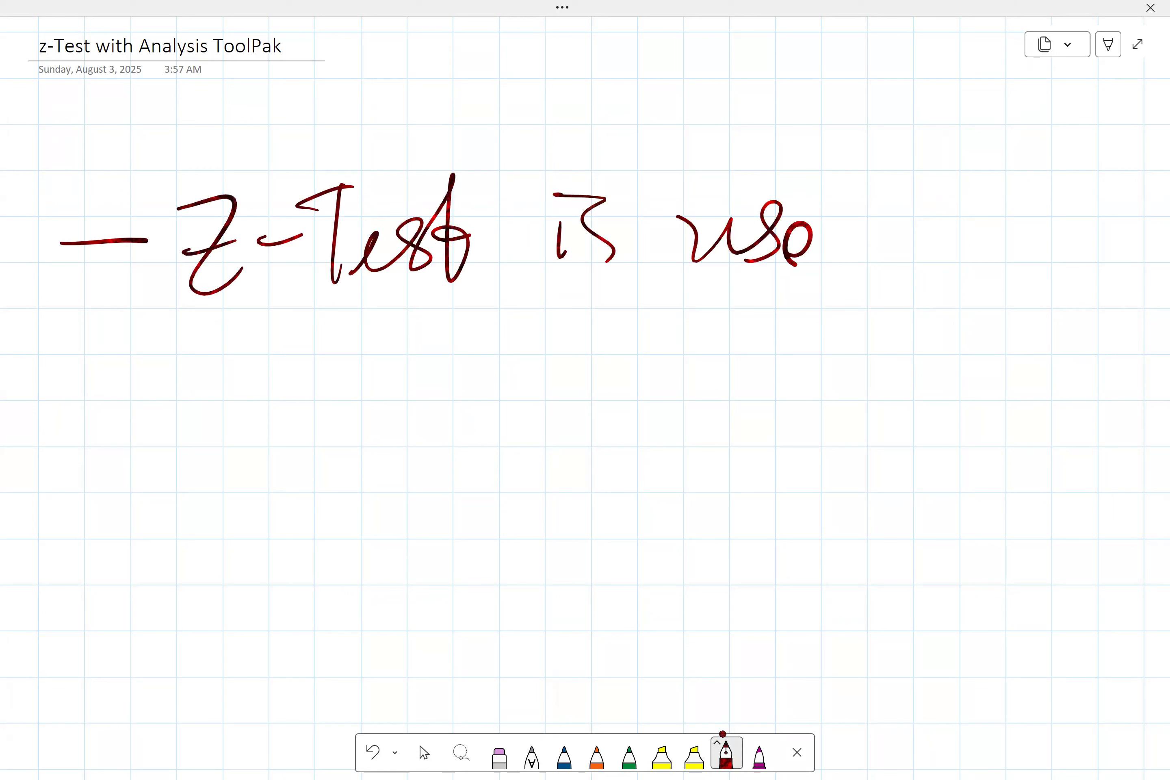
drag(859, 242, 869, 262)
drag(971, 186, 962, 276)
mouse_move(937, 230)
mouse_down()
mouse_move(982, 222)
mouse_move(1022, 237)
mouse_up()
- Handwrite "determine whether" on the second line of the note in dark red ink
mouse_move(192, 390)
mouse_down()
mouse_move(153, 388)
mouse_move(190, 431)
mouse_move(263, 370)
mouse_up()
click(206, 418)
mouse_move(277, 318)
mouse_down()
mouse_move(306, 424)
mouse_move(281, 382)
mouse_up()
mouse_move(295, 426)
mouse_down()
mouse_move(324, 372)
mouse_move(363, 433)
mouse_up()
drag(363, 433, 390, 381)
mouse_move(404, 392)
mouse_down()
mouse_move(408, 433)
mouse_move(471, 416)
mouse_move(484, 433)
mouse_up()
drag(481, 385, 534, 428)
drag(534, 428, 599, 418)
mouse_move(679, 362)
mouse_down()
mouse_move(731, 418)
mouse_move(789, 305)
mouse_up()
mouse_move(789, 305)
mouse_down()
mouse_move(771, 388)
mouse_move(806, 428)
mouse_up()
mouse_move(805, 428)
mouse_down()
mouse_move(884, 299)
mouse_move(866, 416)
mouse_up()
mouse_move(899, 304)
mouse_down()
mouse_move(886, 402)
mouse_move(912, 350)
mouse_up()
mouse_move(926, 393)
mouse_down()
mouse_move(947, 418)
mouse_move(962, 348)
mouse_up()
drag(987, 413, 1043, 345)
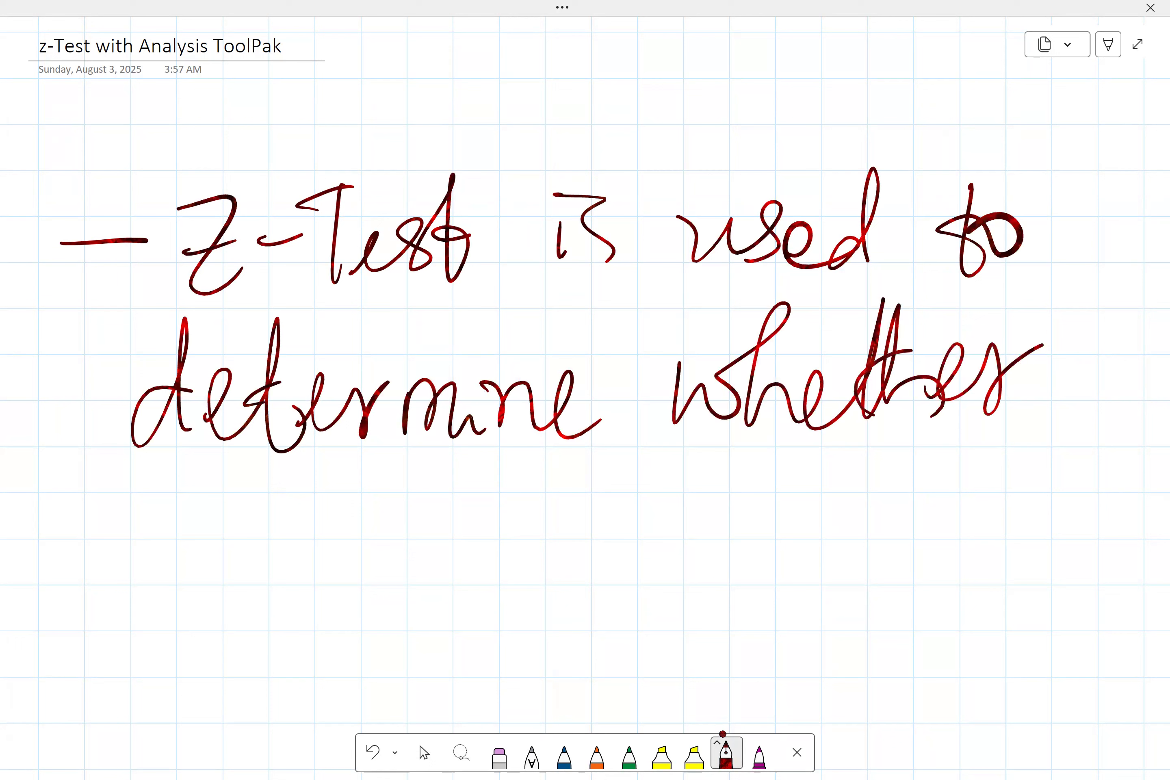
- Handwrite "there is a significant" on the third line of the note in dark red ink
drag(107, 518, 104, 599)
mouse_move(135, 506)
mouse_down()
mouse_move(151, 559)
mouse_move(217, 563)
mouse_up()
drag(101, 562, 148, 548)
mouse_move(217, 564)
mouse_down()
mouse_move(280, 529)
mouse_move(335, 574)
mouse_up()
drag(377, 545, 377, 581)
drag(371, 521, 385, 525)
drag(426, 510, 413, 576)
drag(559, 519, 580, 563)
mouse_move(737, 499)
mouse_down()
mouse_move(738, 556)
mouse_move(781, 635)
mouse_move(896, 556)
mouse_move(913, 558)
mouse_up()
drag(899, 513, 986, 469)
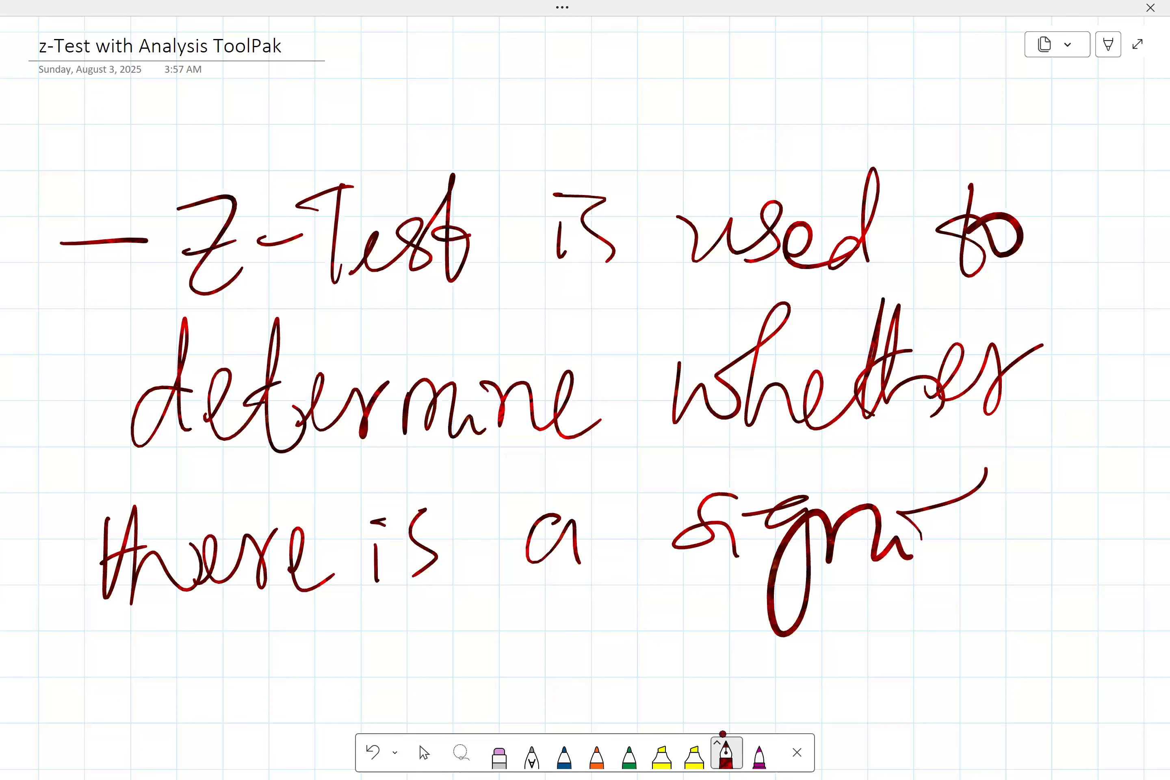
drag(920, 539, 986, 547)
mouse_move(1002, 498)
mouse_down()
mouse_move(1063, 533)
mouse_move(1115, 524)
mouse_move(1139, 435)
mouse_up()
drag(1139, 435, 1128, 564)
drag(1103, 504, 1148, 503)
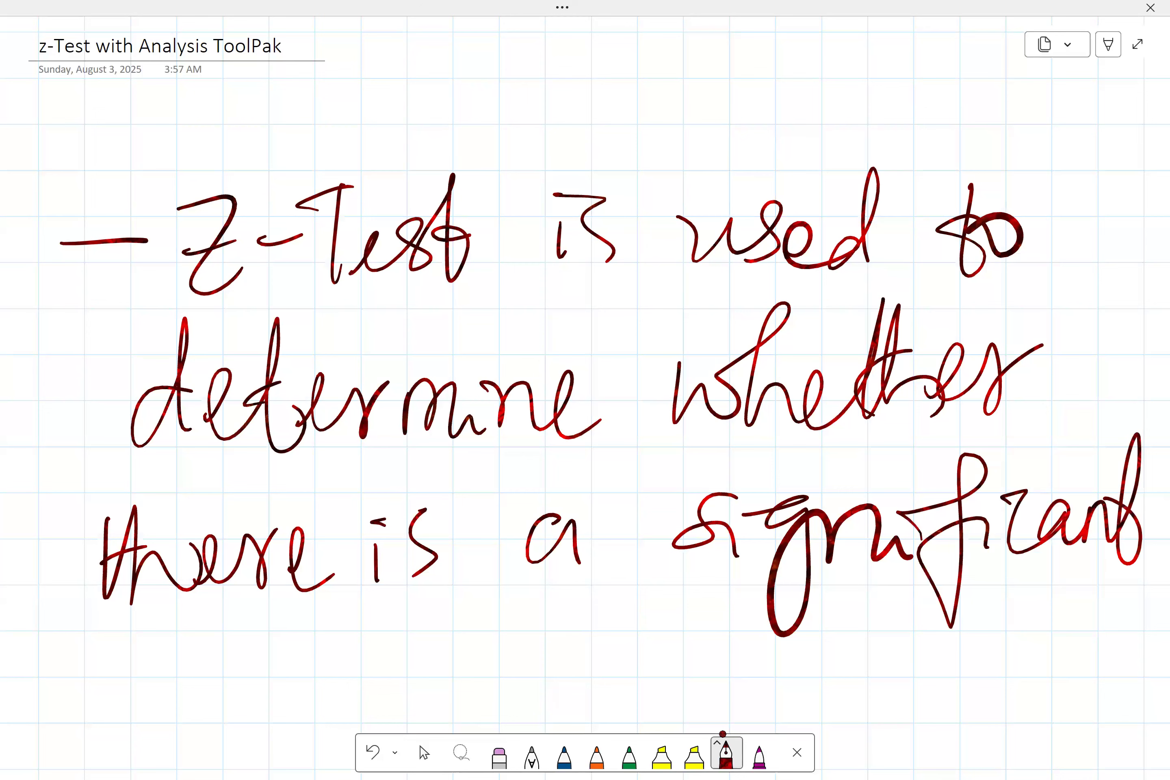
- Handwrite "difference between a" in dark red ink on the line below "there is a significant"
click(424, 752)
scroll(584, 382, down, 5)
click(726, 752)
mouse_move(108, 491)
mouse_down()
mouse_move(75, 543)
mouse_move(108, 541)
mouse_up()
drag(103, 489, 141, 489)
mouse_move(132, 491)
mouse_down()
mouse_move(133, 531)
mouse_move(159, 586)
mouse_move(182, 559)
mouse_move(257, 531)
mouse_move(320, 524)
mouse_move(369, 535)
mouse_up()
mouse_move(418, 469)
mouse_down()
mouse_move(386, 519)
mouse_move(484, 479)
mouse_up()
mouse_move(518, 420)
mouse_down()
mouse_move(506, 511)
mouse_move(547, 489)
mouse_up()
drag(549, 508, 589, 511)
mouse_move(635, 395)
mouse_down()
mouse_move(647, 498)
mouse_move(655, 455)
mouse_up()
mouse_move(647, 504)
mouse_down()
mouse_move(711, 473)
mouse_move(795, 506)
mouse_move(841, 453)
mouse_move(871, 511)
mouse_up()
drag(1027, 445, 972, 486)
- Continue the dark red sentence with "sample mean and a" and "known population mean" on two further lines
mouse_move(108, 639)
mouse_down()
mouse_move(216, 675)
mouse_move(284, 677)
mouse_move(322, 611)
mouse_up()
mouse_move(303, 657)
mouse_down()
mouse_move(385, 667)
mouse_move(471, 602)
mouse_move(529, 604)
mouse_move(650, 655)
mouse_up()
mouse_move(785, 589)
mouse_down()
mouse_move(745, 629)
mouse_move(806, 634)
mouse_move(926, 553)
mouse_move(935, 630)
mouse_up()
drag(1025, 588, 1007, 586)
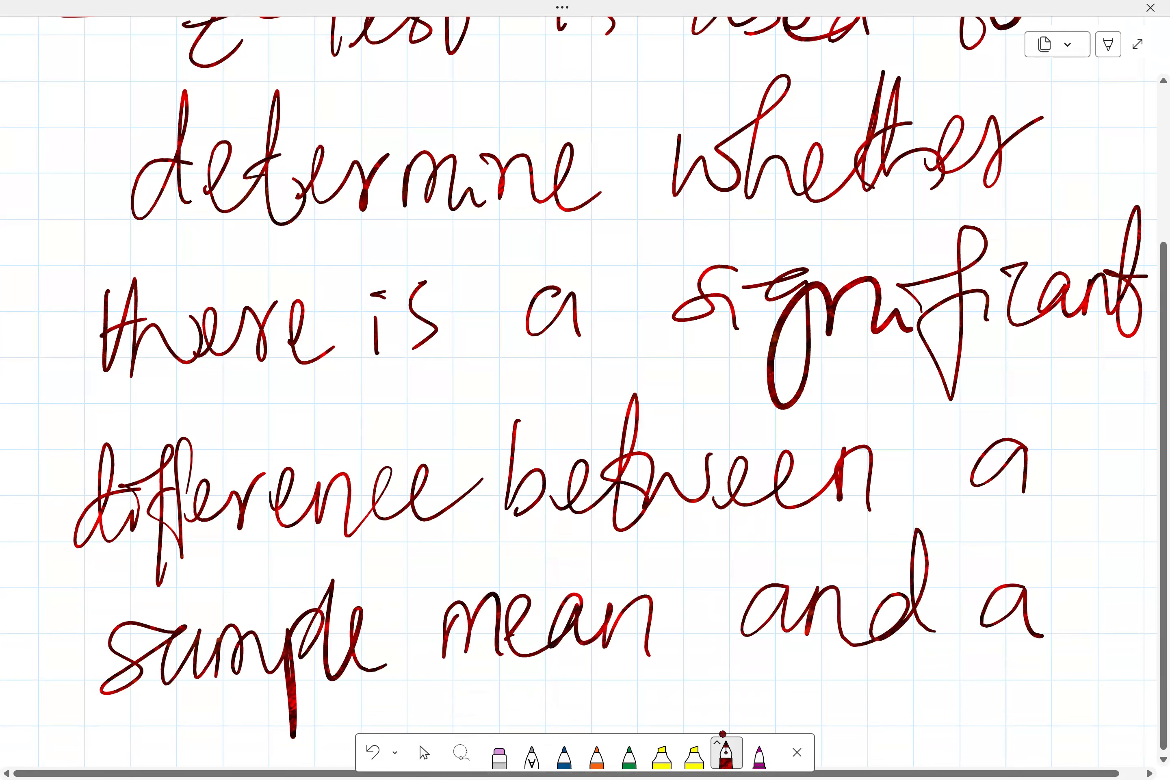
scroll(579, 378, down, 5)
mouse_move(194, 519)
mouse_down()
mouse_move(143, 561)
mouse_move(241, 534)
mouse_move(295, 554)
mouse_move(362, 526)
mouse_move(416, 596)
mouse_up()
mouse_move(498, 542)
mouse_down()
mouse_move(505, 579)
mouse_move(592, 677)
mouse_move(640, 574)
mouse_move(725, 586)
mouse_move(843, 451)
mouse_move(798, 529)
mouse_move(909, 504)
mouse_move(977, 559)
mouse_move(1115, 564)
mouse_up()
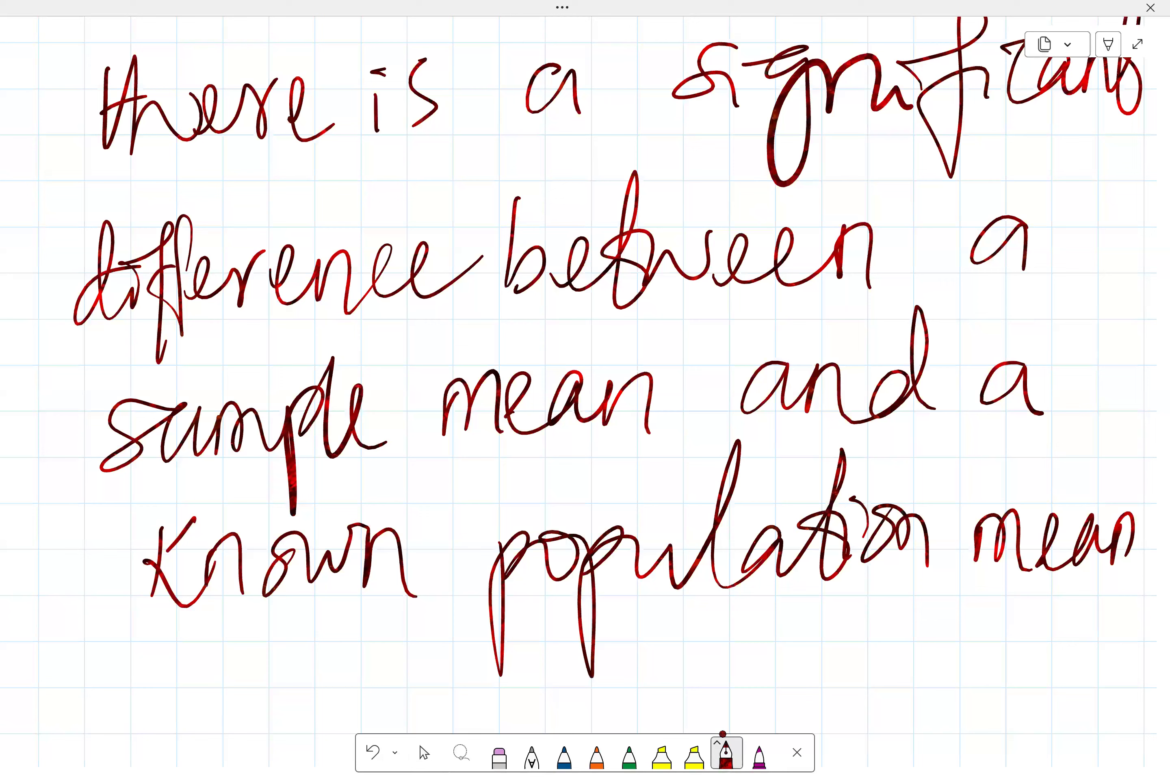
- Underline the handwritten phrase "a sample mean and a known population mean" across its three lines in dark red
drag(954, 298, 1086, 300)
drag(204, 484, 1052, 408)
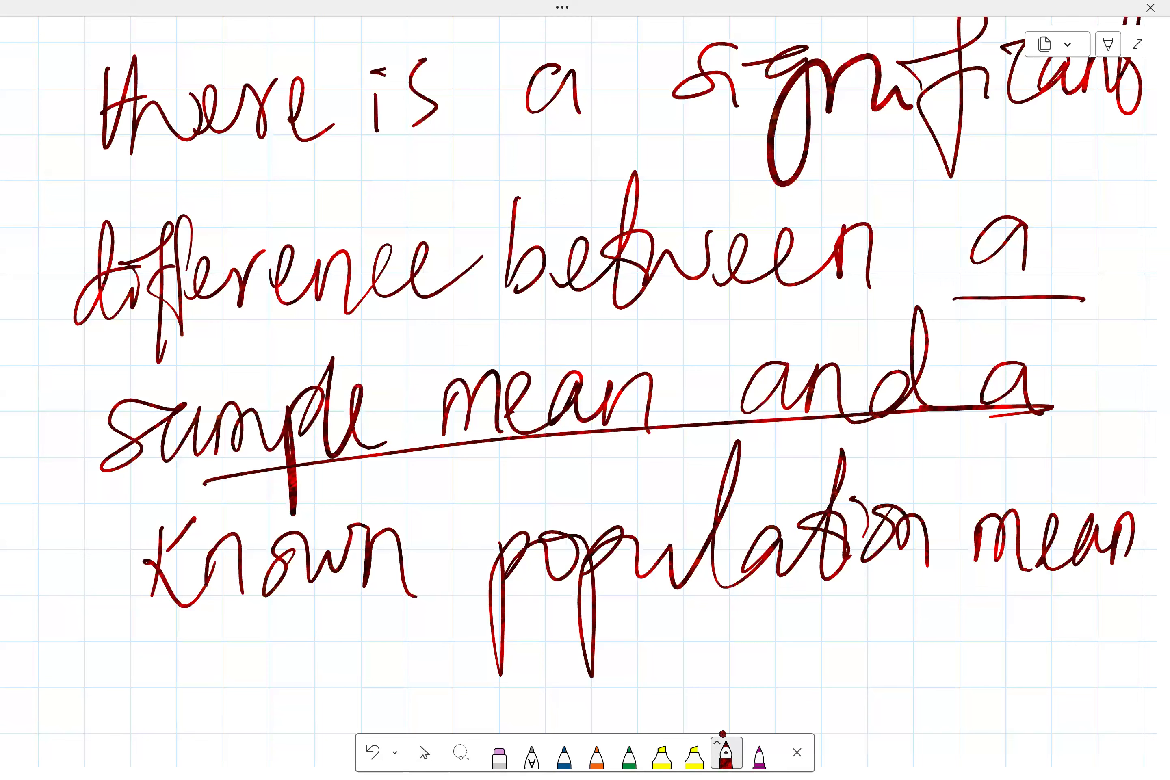
drag(215, 662, 1110, 586)
- Handwrite "or between the means" in purple ink below the underlined phrase
click(425, 753)
scroll(585, 393, down, 5)
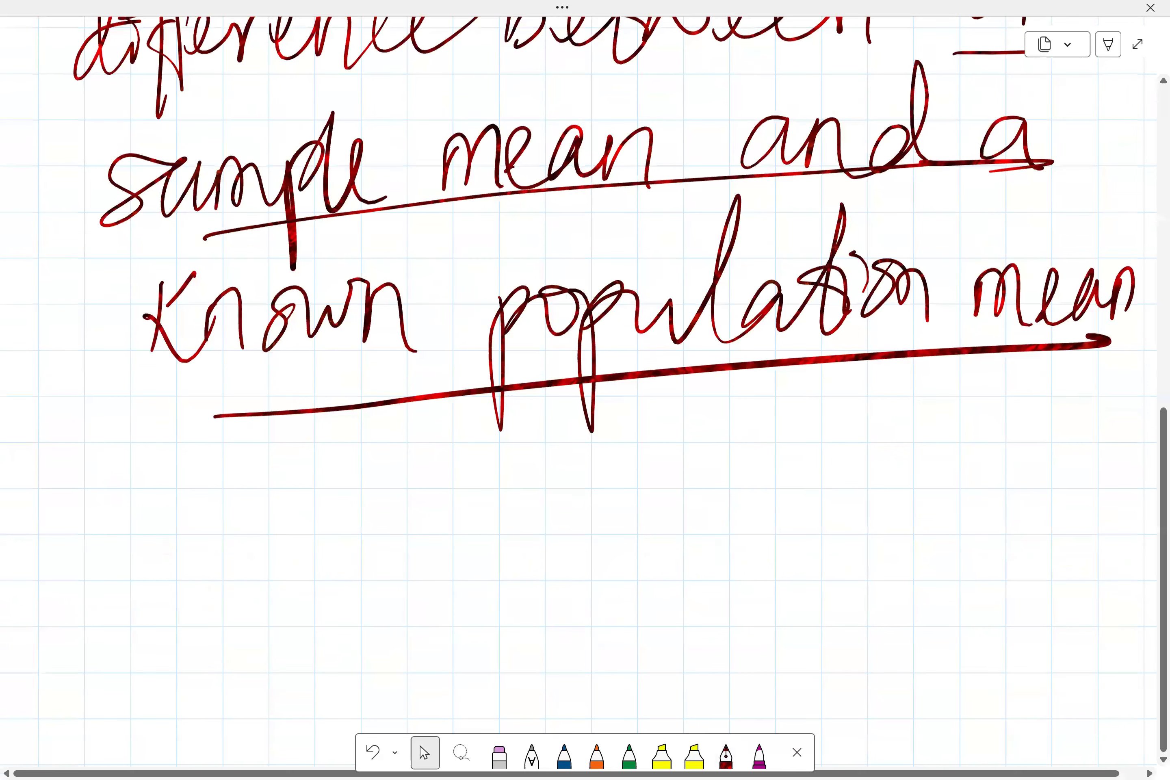
click(760, 753)
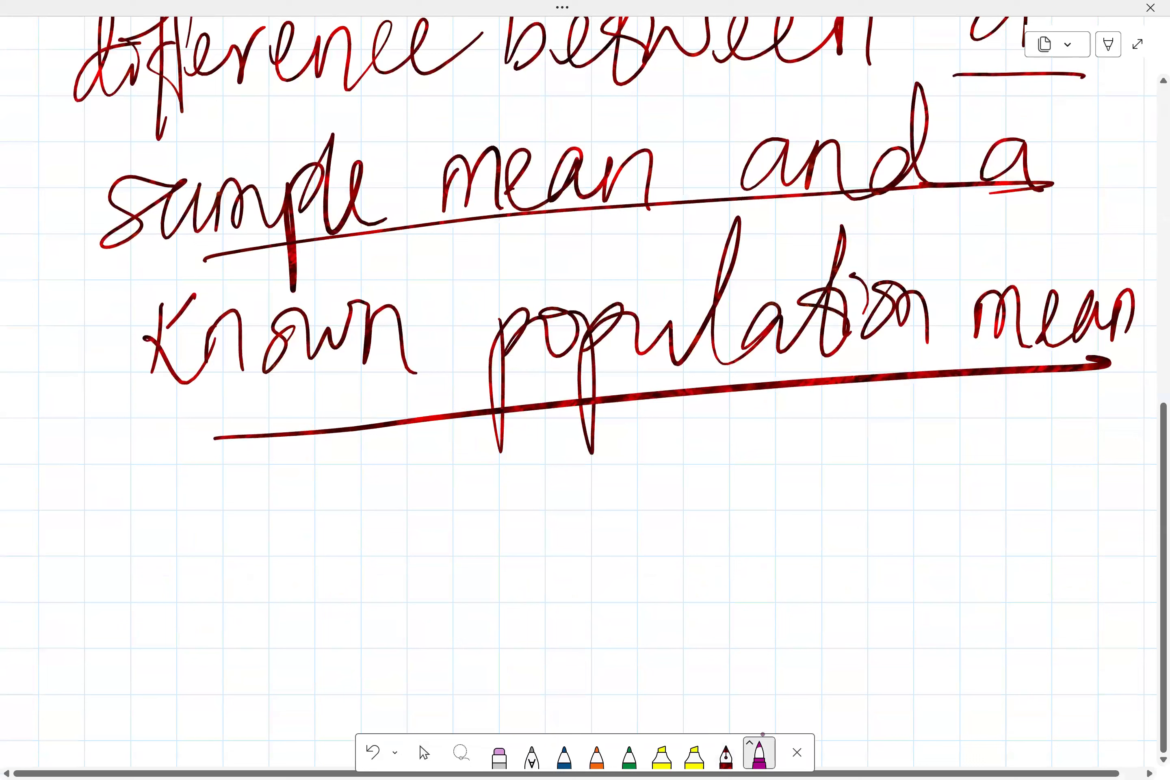
drag(160, 541, 151, 543)
drag(193, 586, 219, 529)
drag(275, 499, 276, 570)
mouse_move(321, 563)
mouse_down()
mouse_move(343, 533)
mouse_move(408, 551)
mouse_move(413, 509)
mouse_move(536, 503)
mouse_up()
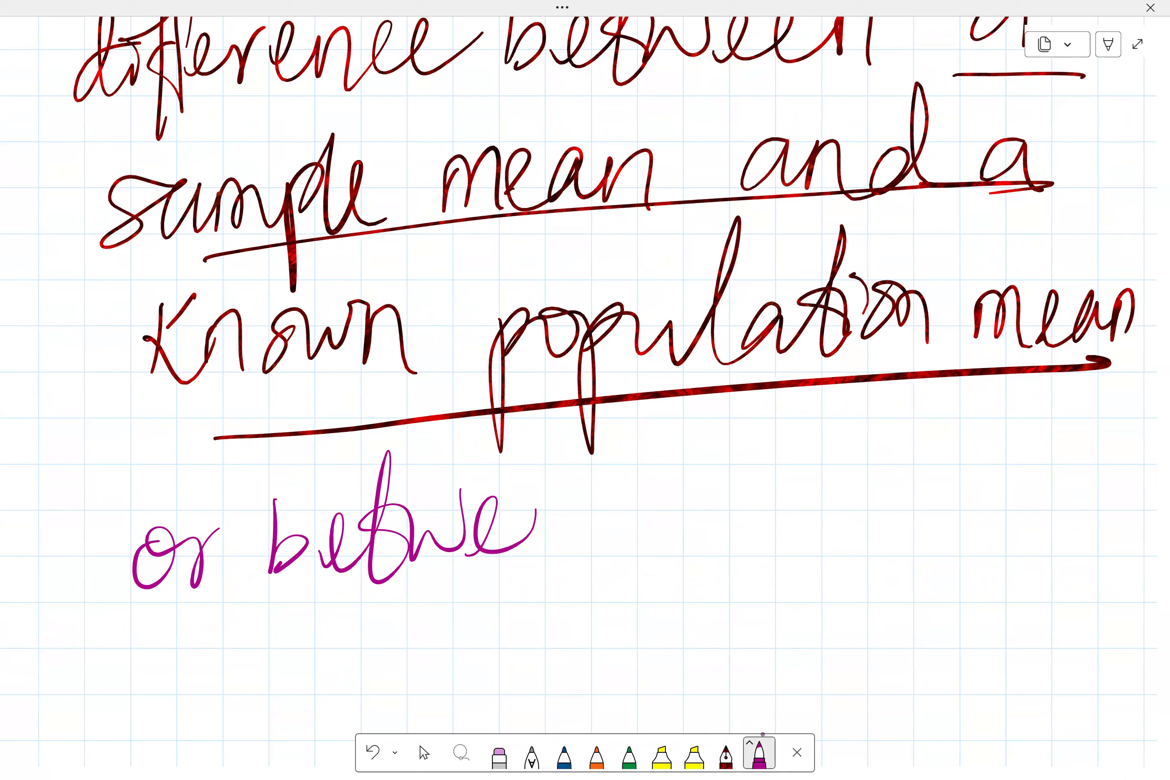
drag(516, 551, 585, 504)
drag(584, 554, 609, 563)
mouse_move(697, 489)
mouse_down()
mouse_move(675, 571)
mouse_move(773, 536)
mouse_up()
drag(680, 518, 748, 516)
mouse_move(829, 568)
mouse_down()
mouse_move(861, 508)
mouse_move(1075, 531)
mouse_move(1060, 554)
mouse_up()
- Handwrite "of two populations when" in purple ink on the following line
mouse_move(156, 669)
mouse_down()
mouse_move(206, 610)
mouse_move(217, 752)
mouse_up()
drag(257, 674, 302, 609)
mouse_move(302, 609)
mouse_down()
mouse_move(336, 650)
mouse_move(413, 649)
mouse_up()
drag(509, 624, 496, 732)
mouse_move(496, 655)
mouse_down()
mouse_move(675, 604)
mouse_move(750, 662)
mouse_up()
drag(786, 579, 793, 662)
mouse_move(745, 629)
mouse_down()
mouse_move(796, 622)
mouse_move(806, 651)
mouse_up()
drag(806, 652, 946, 579)
mouse_move(989, 616)
mouse_down()
mouse_move(977, 632)
mouse_move(1025, 607)
mouse_up()
mouse_move(1024, 607)
mouse_down()
mouse_move(1041, 633)
mouse_move(1106, 615)
mouse_up()
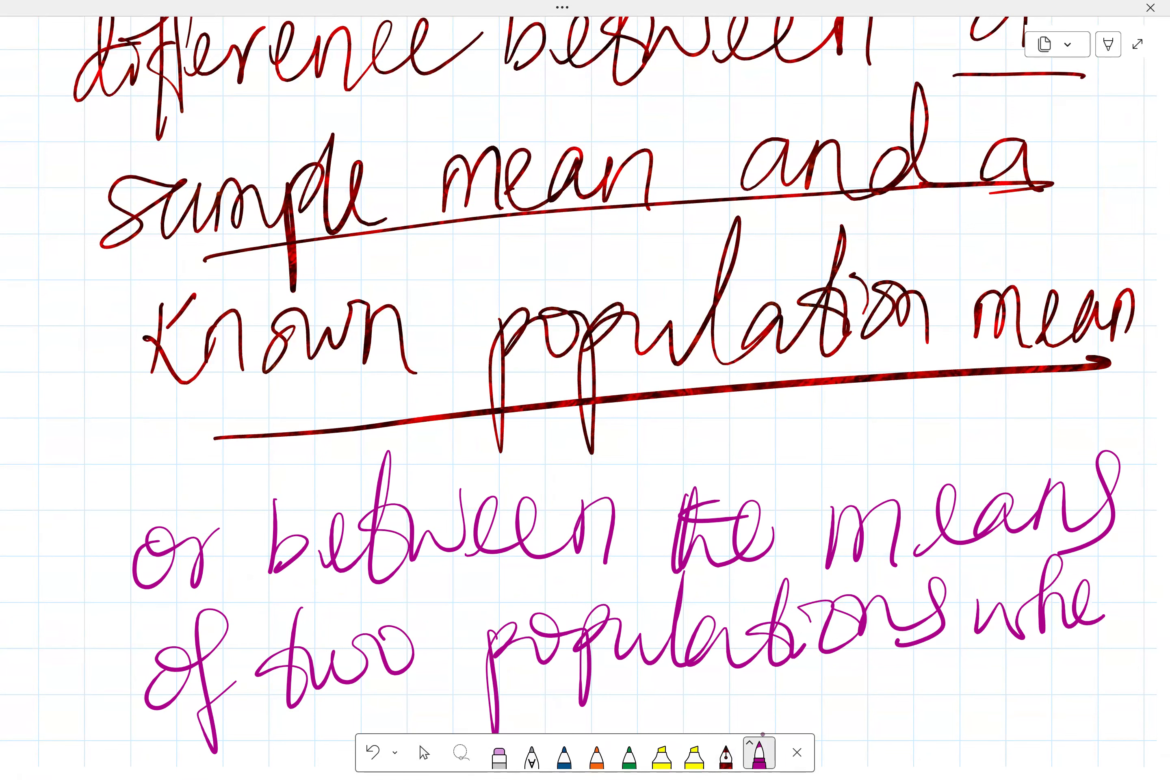
- Handwrite "the population variance" in purple ink below "of two populations when"
scroll(584, 393, down, 4)
mouse_move(156, 557)
mouse_down()
mouse_move(196, 596)
mouse_move(263, 566)
mouse_up()
drag(150, 564, 214, 565)
mouse_move(285, 554)
mouse_down()
mouse_move(297, 647)
mouse_move(373, 543)
mouse_move(371, 662)
mouse_up()
drag(375, 533, 501, 584)
mouse_move(529, 534)
mouse_down()
mouse_move(585, 486)
mouse_move(574, 584)
mouse_up()
mouse_move(559, 542)
mouse_down()
mouse_move(670, 523)
mouse_move(712, 564)
mouse_up()
mouse_move(750, 517)
mouse_down()
mouse_move(756, 566)
mouse_move(826, 503)
mouse_up()
mouse_move(821, 516)
mouse_down()
mouse_move(806, 569)
mouse_move(826, 572)
mouse_up()
mouse_move(862, 564)
mouse_down()
mouse_move(899, 525)
mouse_move(901, 572)
mouse_up()
drag(922, 554, 1098, 554)
- Handwrite "is known or the sample" in purple ink below "the population variance"
drag(179, 659, 227, 690)
drag(204, 672, 183, 715)
mouse_move(307, 644)
mouse_down()
mouse_move(282, 692)
mouse_move(362, 694)
mouse_up()
mouse_move(383, 639)
mouse_down()
mouse_move(418, 669)
mouse_move(455, 622)
mouse_up()
mouse_move(473, 645)
mouse_down()
mouse_move(491, 624)
mouse_move(513, 675)
mouse_up()
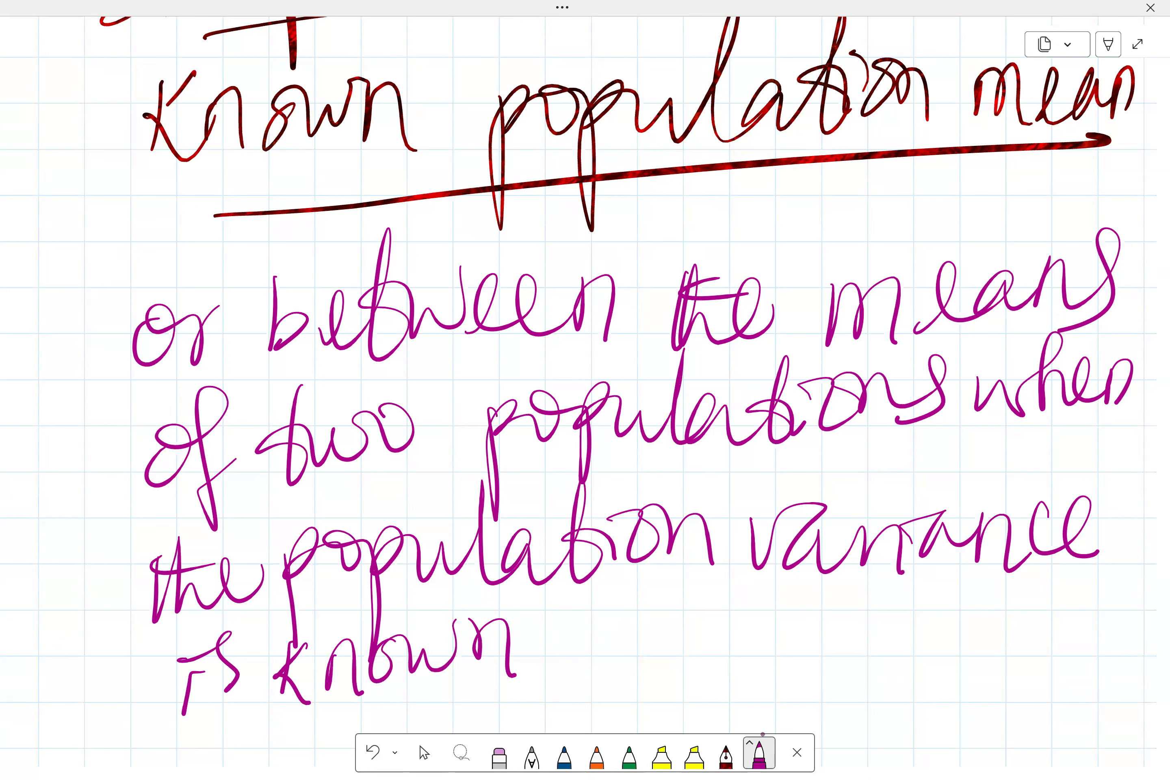
scroll(584, 383, down, 3)
mouse_move(572, 478)
mouse_down()
mouse_move(594, 471)
mouse_move(619, 483)
mouse_up()
drag(624, 526, 662, 473)
drag(741, 443, 718, 521)
mouse_move(753, 431)
mouse_down()
mouse_move(730, 516)
mouse_move(838, 496)
mouse_up()
drag(728, 476, 794, 472)
mouse_move(947, 459)
mouse_down()
mouse_move(922, 516)
mouse_move(967, 526)
mouse_move(1009, 510)
mouse_move(1118, 516)
mouse_up()
- Complete the purple sentence with the line "size is sufficiently large."
mouse_move(166, 621)
mouse_down()
mouse_move(199, 604)
mouse_move(214, 642)
mouse_up()
drag(211, 600, 310, 642)
drag(379, 599, 378, 629)
mouse_move(375, 573)
mouse_down()
mouse_move(406, 594)
mouse_move(402, 627)
mouse_up()
mouse_move(518, 574)
mouse_down()
mouse_move(499, 614)
mouse_move(569, 665)
mouse_up()
drag(609, 561, 594, 685)
drag(595, 664, 634, 604)
drag(566, 635, 594, 659)
mouse_move(609, 611)
mouse_down()
mouse_move(664, 588)
mouse_move(698, 645)
mouse_up()
mouse_move(695, 591)
mouse_down()
mouse_move(758, 594)
mouse_move(786, 645)
mouse_up()
drag(821, 574, 834, 611)
mouse_move(802, 584)
mouse_down()
mouse_move(865, 599)
mouse_move(906, 654)
mouse_move(862, 650)
mouse_up()
drag(963, 554, 952, 642)
drag(997, 600, 995, 640)
drag(1012, 604, 1038, 635)
mouse_move(1077, 586)
mouse_down()
mouse_move(1083, 649)
mouse_move(1124, 610)
mouse_up()
click(1130, 612)
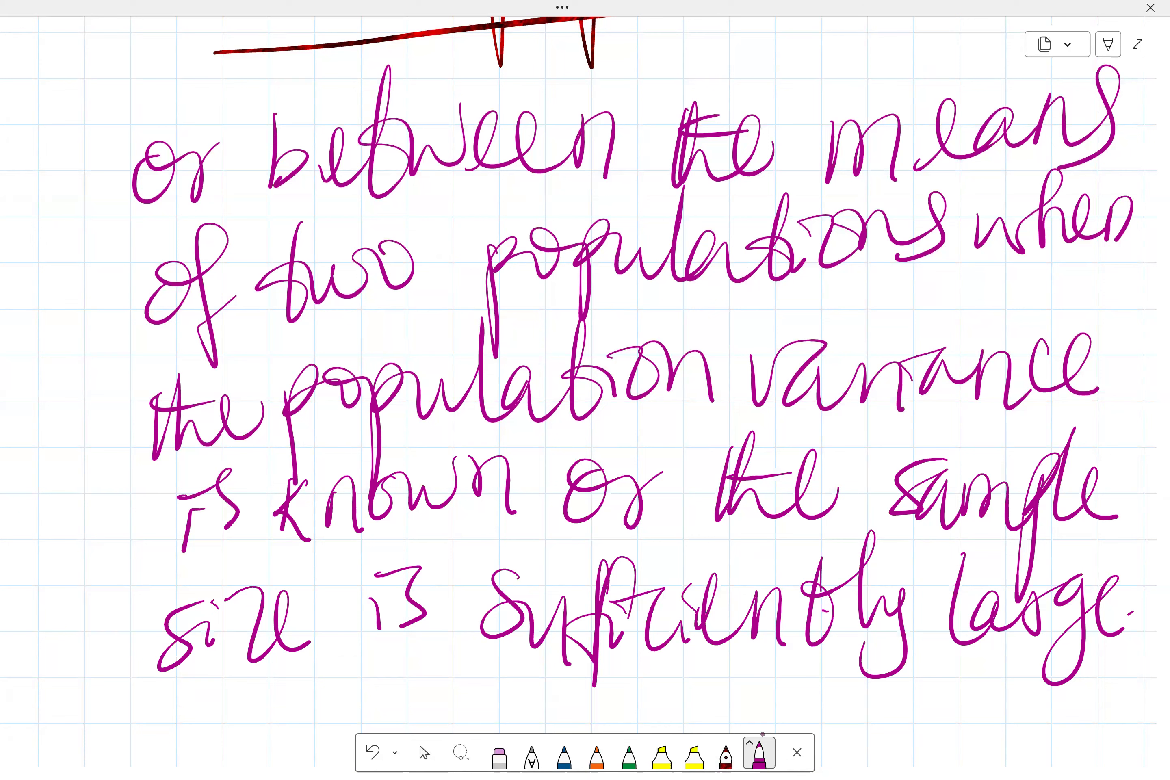
- Handwrite a new dashed point starting "Z-Test relies" in blue ink in the empty area below the purple text
click(595, 751)
click(563, 745)
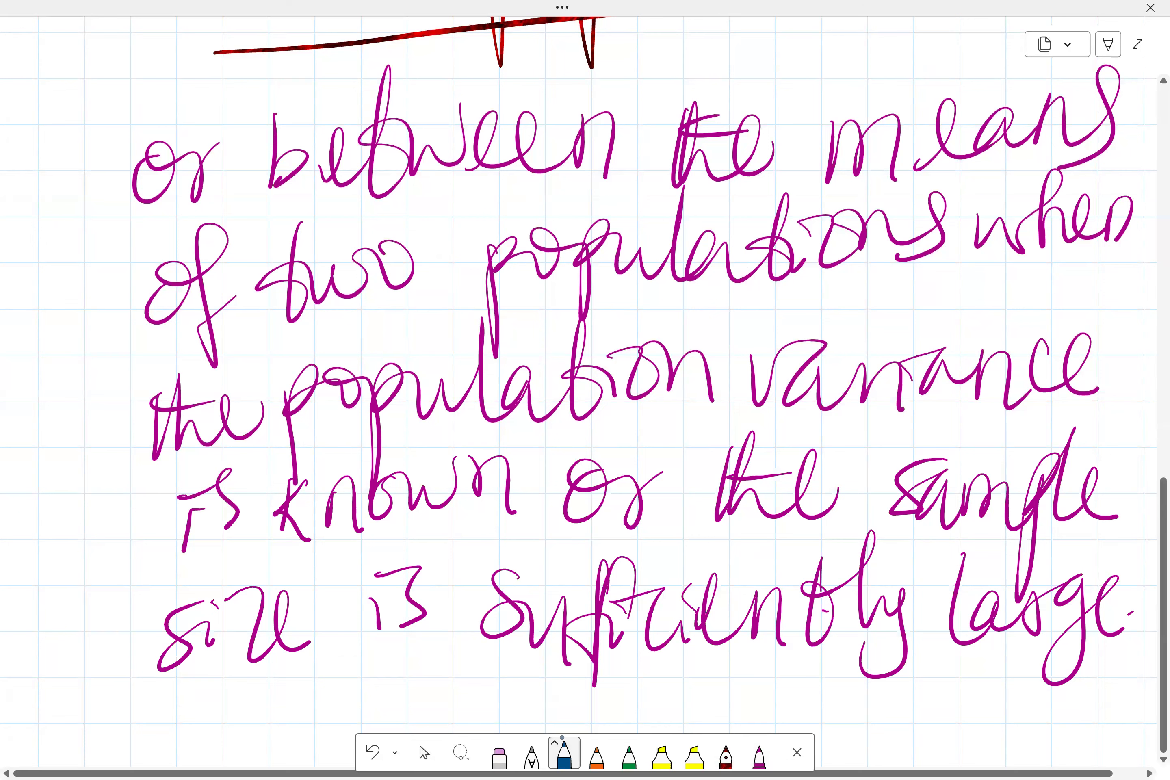
click(425, 752)
scroll(580, 391, down, 12)
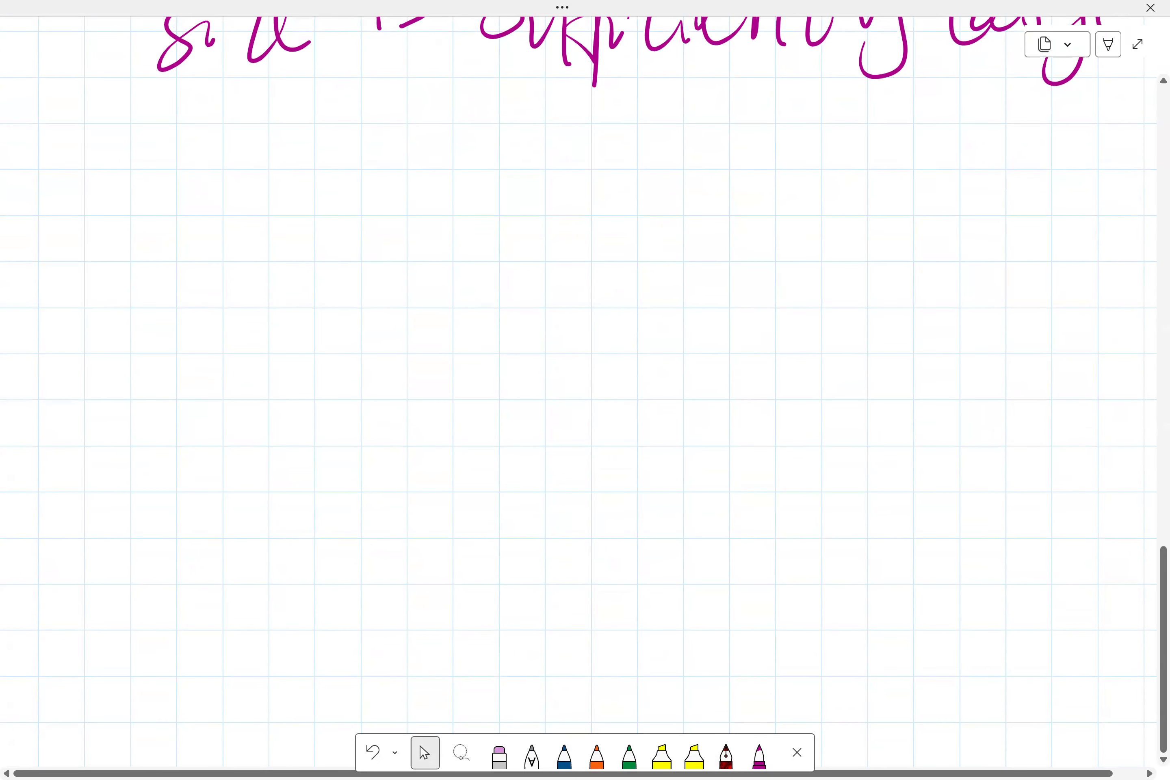
drag(76, 383, 185, 373)
mouse_move(217, 307)
mouse_down()
mouse_move(290, 344)
mouse_move(284, 318)
mouse_up()
drag(337, 316, 391, 297)
drag(446, 270, 449, 359)
drag(418, 294, 472, 261)
mouse_move(469, 326)
mouse_down()
mouse_move(514, 333)
mouse_move(584, 243)
mouse_move(607, 296)
mouse_up()
drag(579, 297, 623, 299)
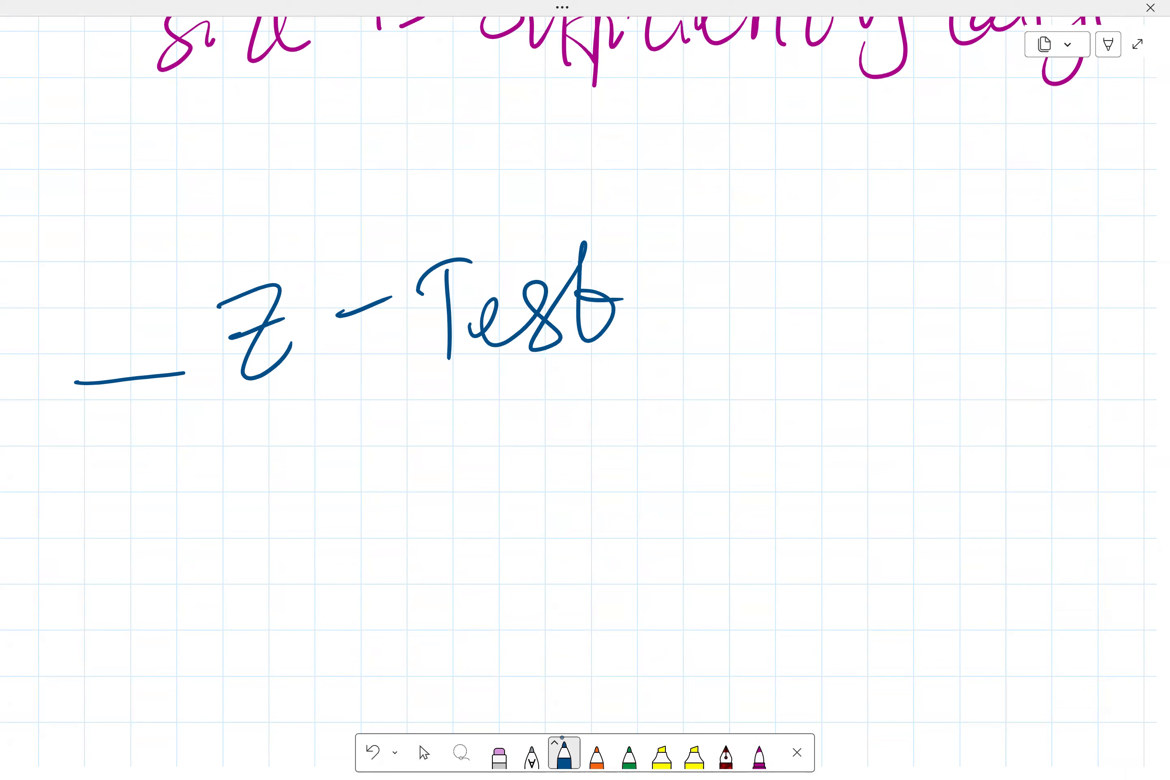
mouse_move(704, 335)
mouse_down()
mouse_move(745, 322)
mouse_move(855, 324)
mouse_up()
drag(847, 266, 857, 270)
mouse_move(876, 320)
mouse_down()
mouse_move(889, 287)
mouse_move(904, 330)
mouse_up()
- Continue the blue point with "on the assumption" and "of" on the following lines
drag(257, 516, 353, 546)
drag(417, 451, 418, 531)
mouse_move(440, 441)
mouse_down()
mouse_move(433, 524)
mouse_move(532, 479)
mouse_up()
drag(410, 481, 474, 478)
mouse_move(657, 433)
mouse_down()
mouse_move(716, 453)
mouse_move(783, 400)
mouse_move(879, 453)
mouse_move(942, 401)
mouse_move(947, 501)
mouse_up()
drag(984, 418, 972, 545)
mouse_move(1002, 423)
mouse_down()
mouse_move(1037, 447)
mouse_move(1072, 402)
mouse_move(1132, 402)
mouse_up()
mouse_move(211, 641)
mouse_down()
mouse_move(246, 639)
mouse_move(287, 666)
mouse_up()
click(425, 752)
scroll(584, 393, down, 5)
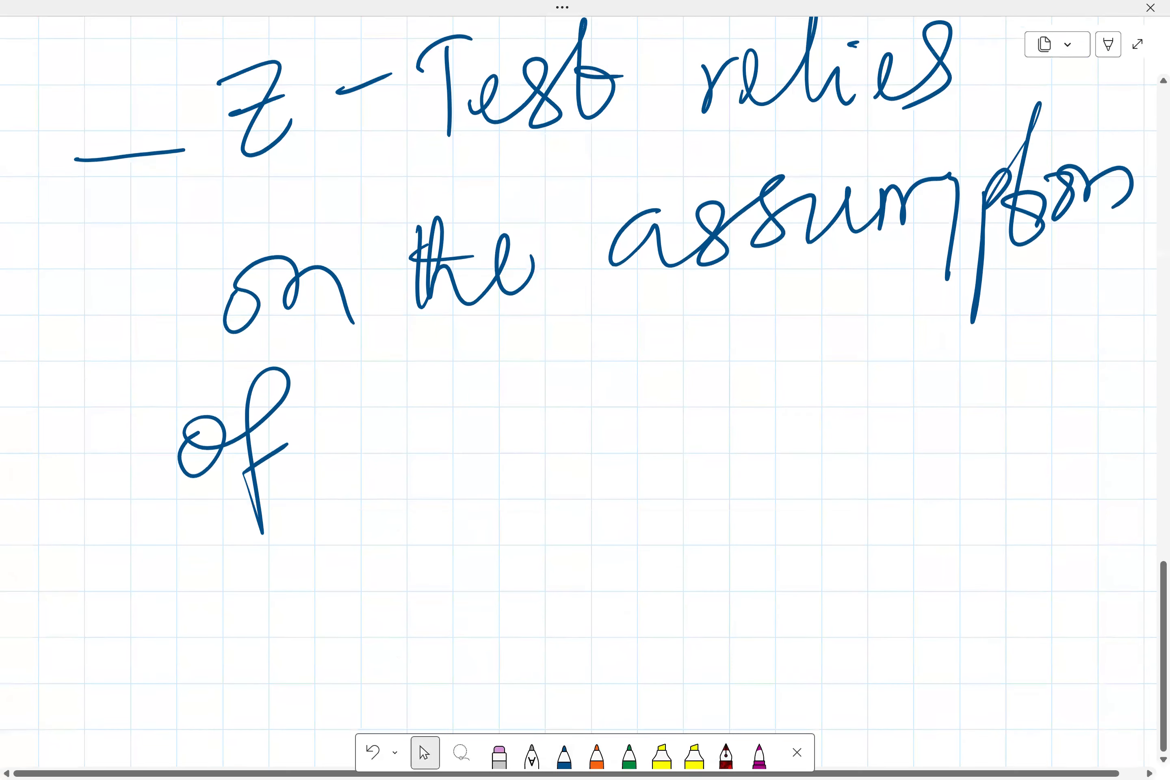
- Handwrite "normal distribution" in blue ink after "of" to continue the z-Test assumption point
click(564, 753)
mouse_move(375, 434)
mouse_down()
mouse_move(422, 417)
mouse_move(427, 473)
mouse_up()
mouse_move(469, 423)
mouse_down()
mouse_move(499, 443)
mouse_move(528, 400)
mouse_up()
mouse_move(544, 453)
mouse_down()
mouse_move(554, 403)
mouse_move(634, 403)
mouse_move(728, 491)
mouse_up()
mouse_move(841, 426)
mouse_down()
mouse_move(842, 466)
mouse_move(881, 465)
mouse_up()
mouse_move(841, 417)
mouse_down()
mouse_move(914, 383)
mouse_move(886, 433)
mouse_up()
mouse_move(886, 433)
mouse_down()
mouse_move(932, 453)
mouse_move(972, 403)
mouse_up()
drag(979, 375, 984, 455)
drag(1002, 342, 990, 447)
mouse_move(974, 443)
mouse_down()
mouse_move(1022, 418)
mouse_move(1048, 451)
mouse_up()
drag(1095, 337, 1075, 471)
mouse_move(1057, 413)
mouse_down()
mouse_move(1128, 397)
mouse_move(1135, 429)
mouse_up()
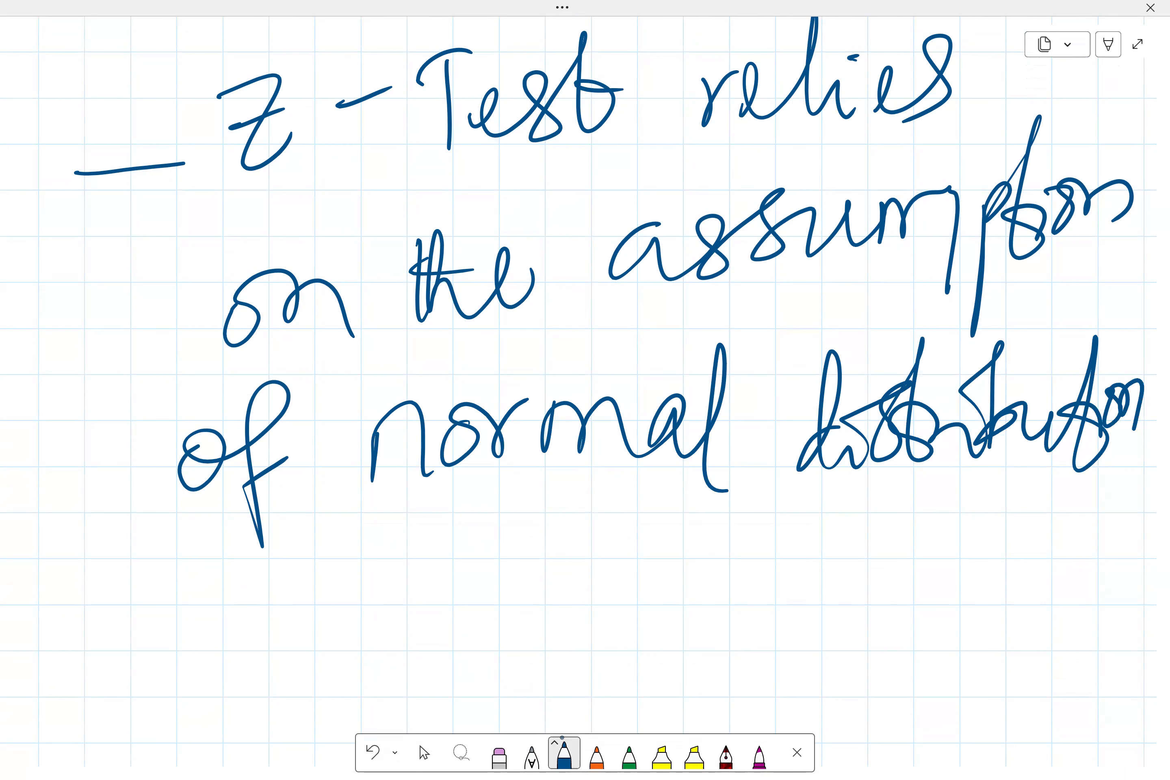
- Add a comma after "distribution" and handwrite "or according to the CLT," in blue ink on the line below
mouse_move(173, 601)
mouse_down()
mouse_move(152, 632)
mouse_move(209, 581)
mouse_up()
drag(303, 569, 298, 616)
mouse_move(355, 564)
mouse_down()
mouse_move(333, 604)
mouse_move(341, 619)
mouse_up()
mouse_move(393, 566)
mouse_down()
mouse_move(418, 592)
mouse_move(472, 574)
mouse_move(532, 510)
mouse_move(584, 586)
mouse_move(627, 587)
mouse_move(634, 649)
mouse_up()
drag(741, 504, 732, 602)
drag(719, 556, 785, 579)
mouse_move(856, 501)
mouse_down()
mouse_move(845, 583)
mouse_move(914, 583)
mouse_up()
drag(840, 531, 889, 526)
drag(913, 556, 923, 584)
mouse_move(1013, 515)
mouse_down()
mouse_move(1016, 574)
mouse_move(1075, 572)
mouse_up()
drag(1098, 522, 1094, 586)
drag(1073, 531, 1131, 503)
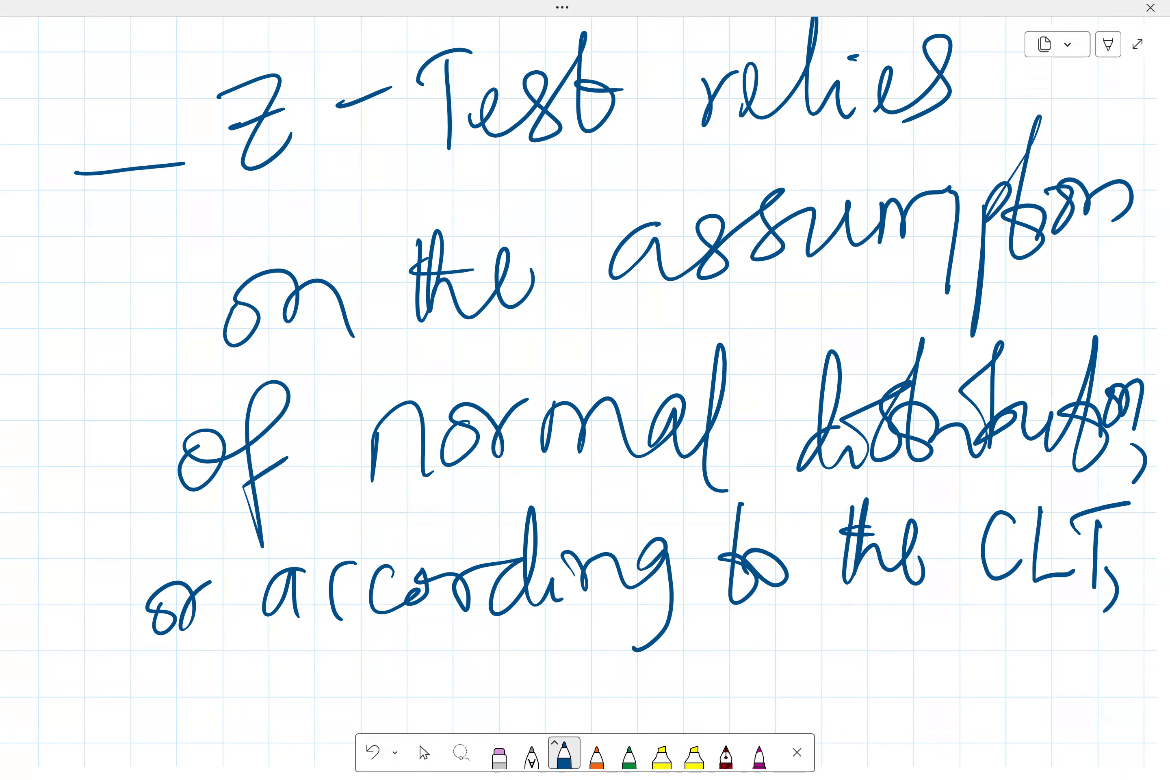
- Finish the blue point by handwriting "n > 30" below the CLT line
click(424, 752)
scroll(584, 382, down, 4)
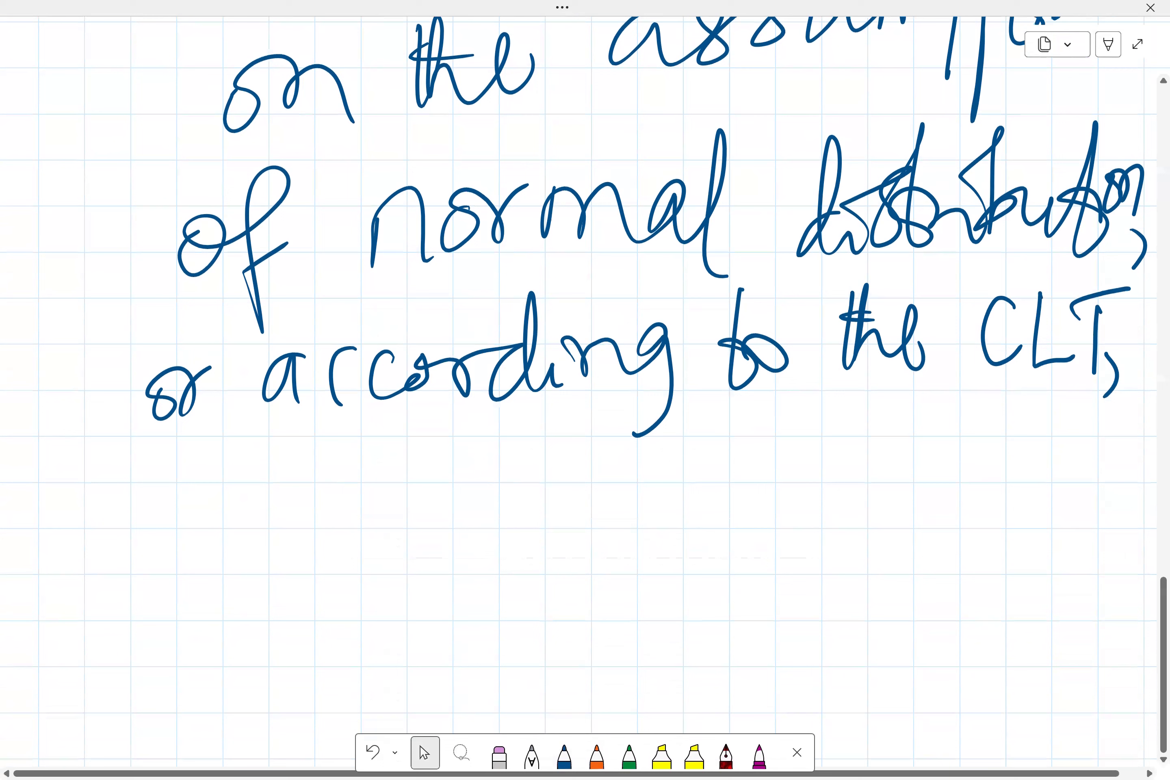
click(564, 752)
drag(184, 543, 226, 535)
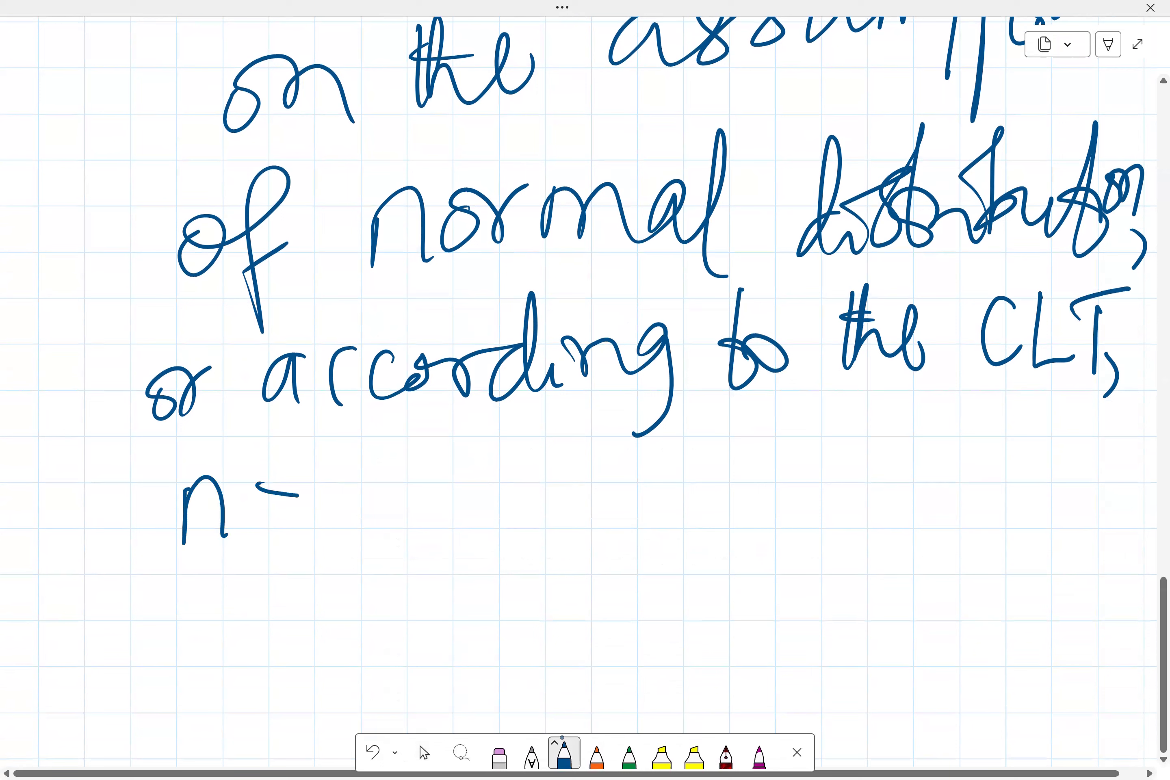
mouse_move(352, 481)
mouse_down()
mouse_move(371, 510)
mouse_move(355, 550)
mouse_up()
mouse_move(454, 468)
mouse_down()
mouse_move(428, 518)
mouse_move(466, 468)
mouse_up()
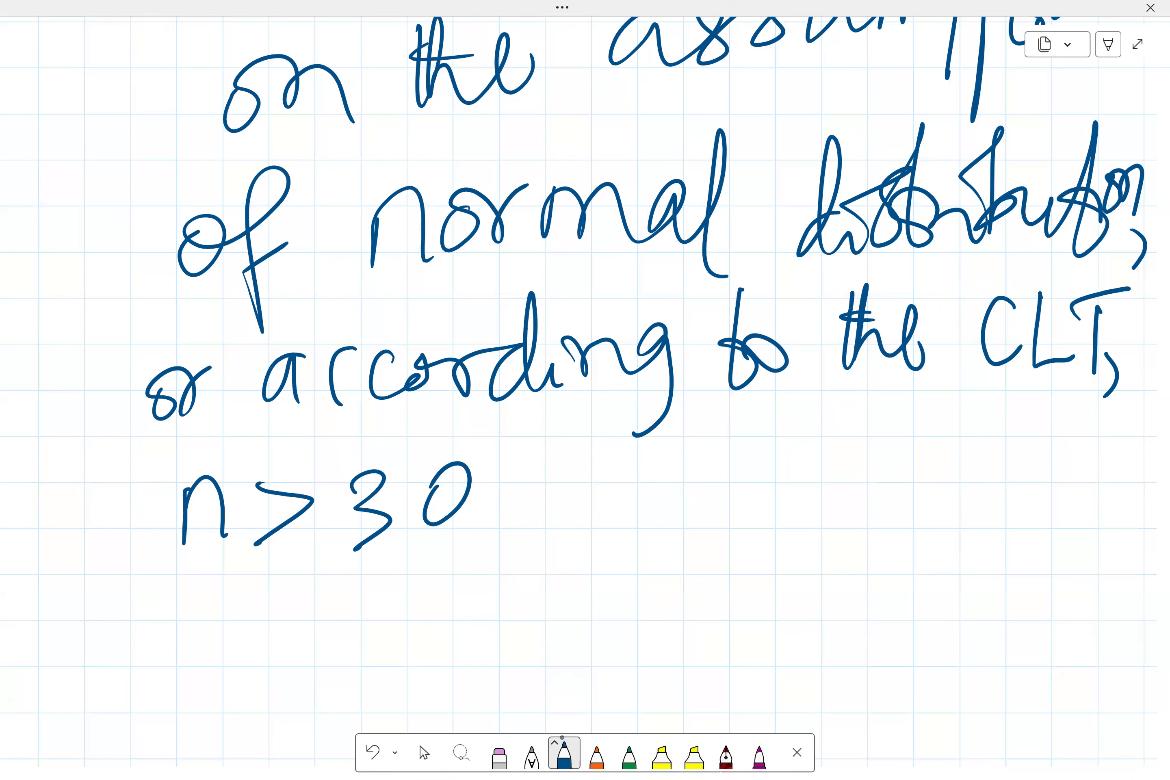
- Handwrite the heading "When to Use z-Test" in purple ink in the empty area below the blue notes
click(760, 754)
click(424, 753)
scroll(585, 352, down, 15)
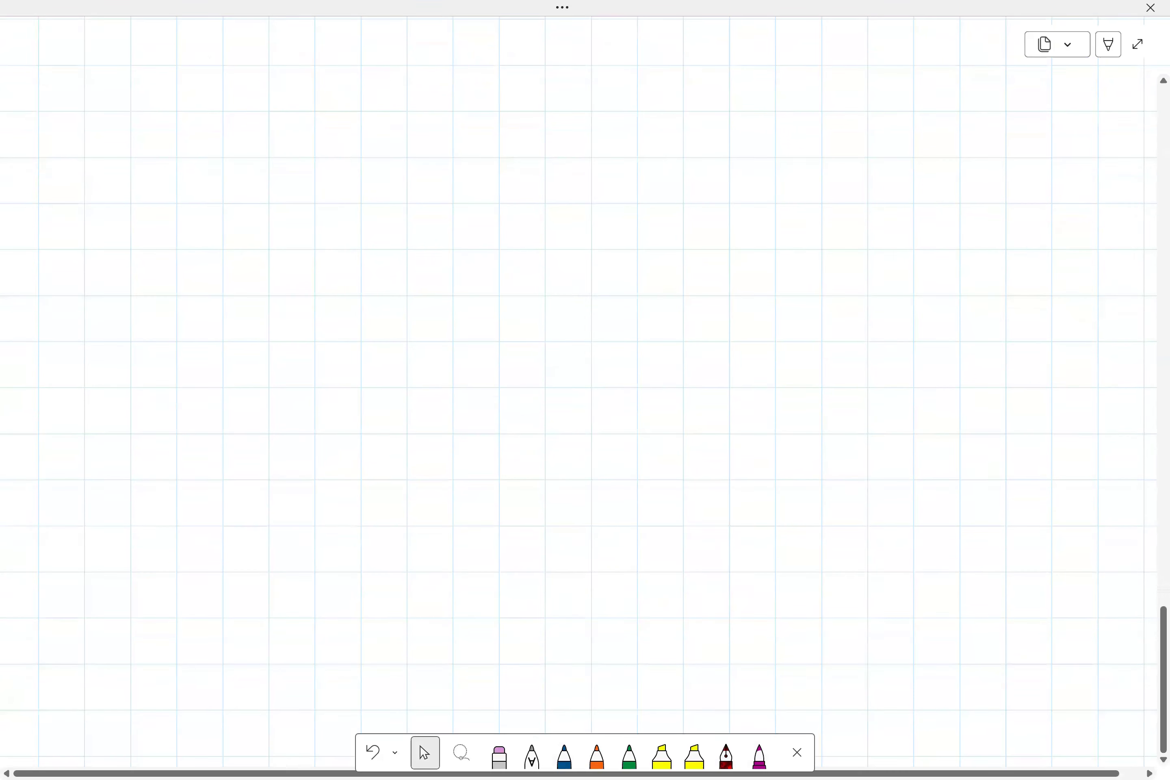
click(759, 753)
drag(147, 181, 147, 242)
drag(149, 264, 202, 130)
mouse_move(211, 120)
mouse_down()
mouse_move(225, 229)
mouse_move(369, 246)
mouse_up()
mouse_move(459, 160)
mouse_down()
mouse_move(456, 214)
mouse_move(505, 222)
mouse_up()
mouse_move(583, 165)
mouse_down()
mouse_move(630, 217)
mouse_move(701, 232)
mouse_up()
mouse_move(762, 178)
mouse_down()
mouse_move(812, 221)
mouse_move(914, 166)
mouse_up()
drag(901, 176, 893, 240)
mouse_move(908, 221)
mouse_down()
mouse_move(935, 191)
mouse_move(1003, 166)
mouse_move(1027, 222)
mouse_up()
drag(974, 198, 1022, 201)
- Draw a decorative wavy underline with a small loop beneath the "When to Use z-Test" heading
drag(261, 347, 418, 327)
mouse_move(486, 311)
mouse_down()
mouse_move(528, 299)
mouse_move(516, 304)
mouse_up()
mouse_move(625, 305)
mouse_down()
mouse_move(800, 313)
mouse_move(851, 302)
mouse_up()
- Draw an asterisk bullet below the heading and handwrite "Compare a sample mean to a population mean" in purple ink
scroll(584, 398, down, 3)
click(759, 753)
mouse_move(76, 289)
mouse_down()
mouse_move(73, 363)
mouse_move(92, 299)
mouse_up()
drag(70, 314, 103, 351)
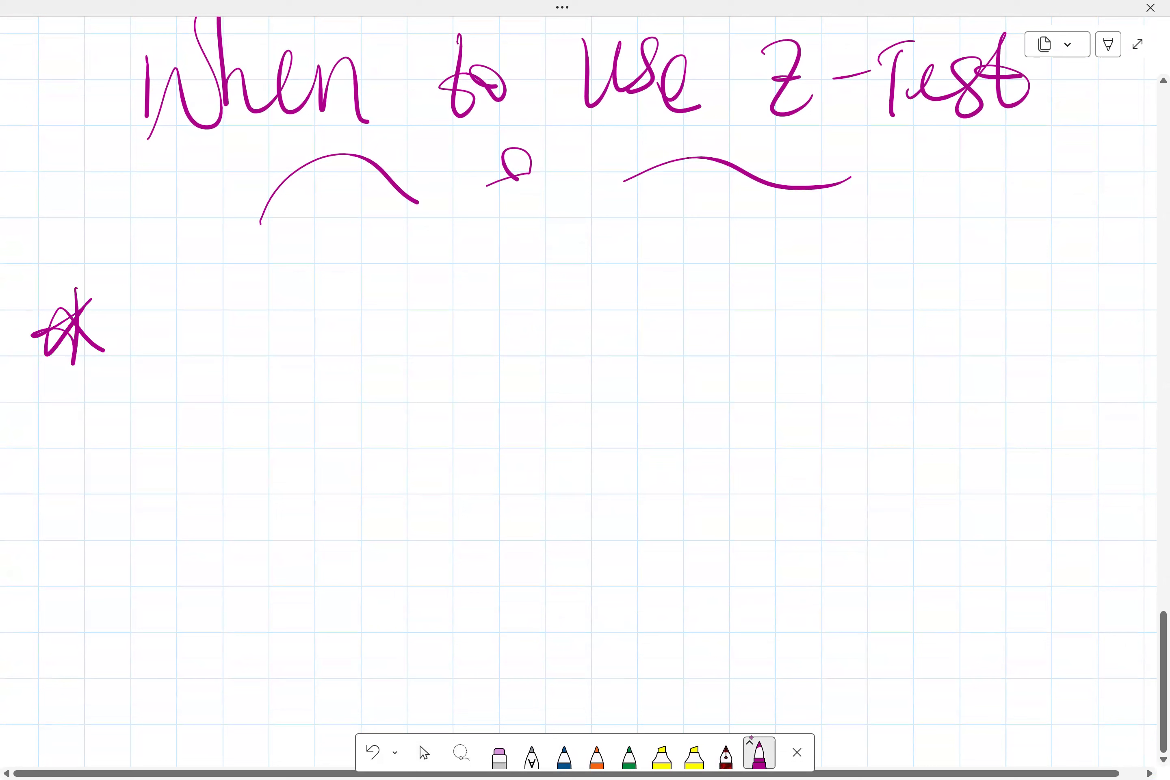
mouse_move(222, 260)
mouse_down()
mouse_move(201, 347)
mouse_move(259, 302)
mouse_move(335, 308)
mouse_move(387, 292)
mouse_move(428, 315)
mouse_move(468, 302)
mouse_up()
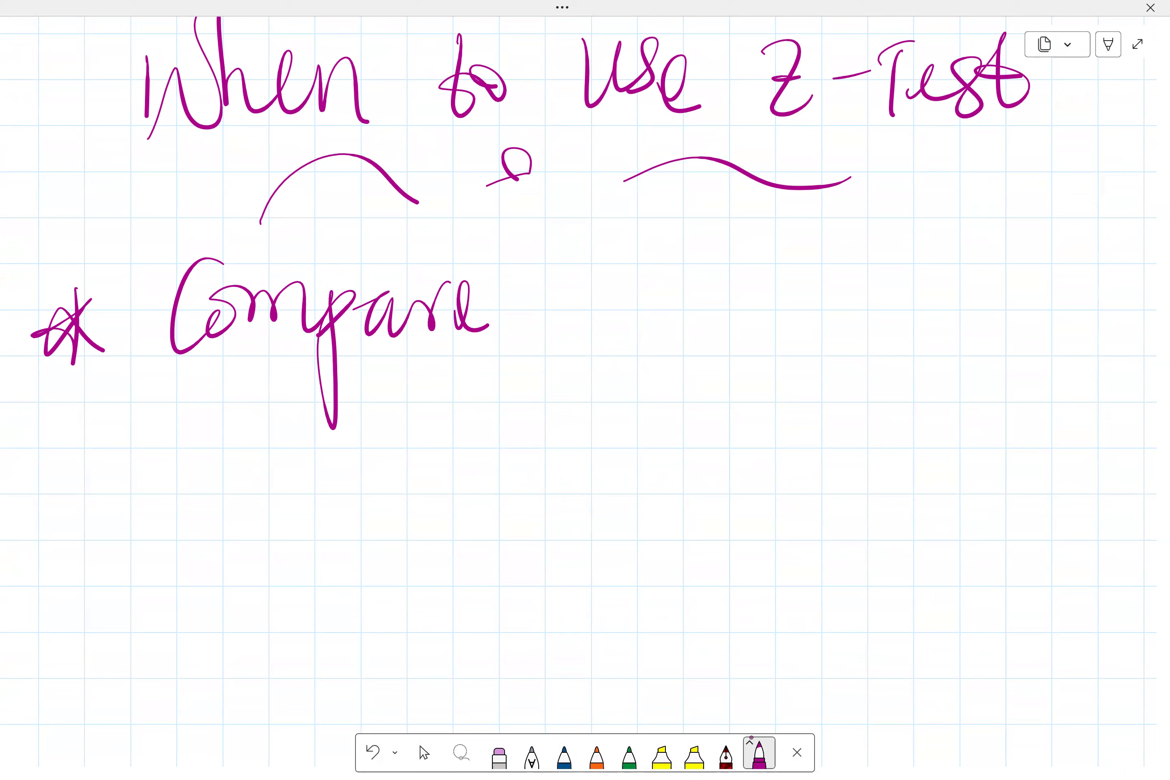
mouse_move(627, 293)
mouse_down()
mouse_move(750, 261)
mouse_move(756, 302)
mouse_move(816, 322)
mouse_move(869, 418)
mouse_move(901, 315)
mouse_move(950, 332)
mouse_move(1035, 332)
mouse_move(1136, 272)
mouse_up()
mouse_move(197, 428)
mouse_down()
mouse_move(174, 496)
mouse_move(278, 455)
mouse_move(370, 564)
mouse_move(386, 438)
mouse_move(441, 573)
mouse_move(548, 410)
mouse_move(594, 468)
mouse_move(855, 433)
mouse_move(921, 453)
mouse_move(988, 450)
mouse_move(1054, 416)
mouse_up()
- Continue the first bullet with "when the population standard deviation" in purple ink on the following lines
click(425, 752)
scroll(579, 392, down, 4)
click(759, 752)
mouse_move(155, 430)
mouse_down()
mouse_move(191, 428)
mouse_move(275, 472)
mouse_move(346, 443)
mouse_move(419, 466)
mouse_move(491, 456)
mouse_move(551, 529)
mouse_move(624, 428)
mouse_move(695, 403)
mouse_move(763, 430)
mouse_move(901, 453)
mouse_move(1050, 430)
mouse_move(202, 622)
mouse_move(237, 649)
mouse_move(307, 624)
mouse_move(402, 624)
mouse_move(476, 566)
mouse_move(506, 594)
mouse_move(579, 511)
mouse_move(715, 569)
mouse_move(737, 611)
mouse_move(883, 594)
mouse_move(957, 604)
mouse_move(1070, 554)
mouse_up()
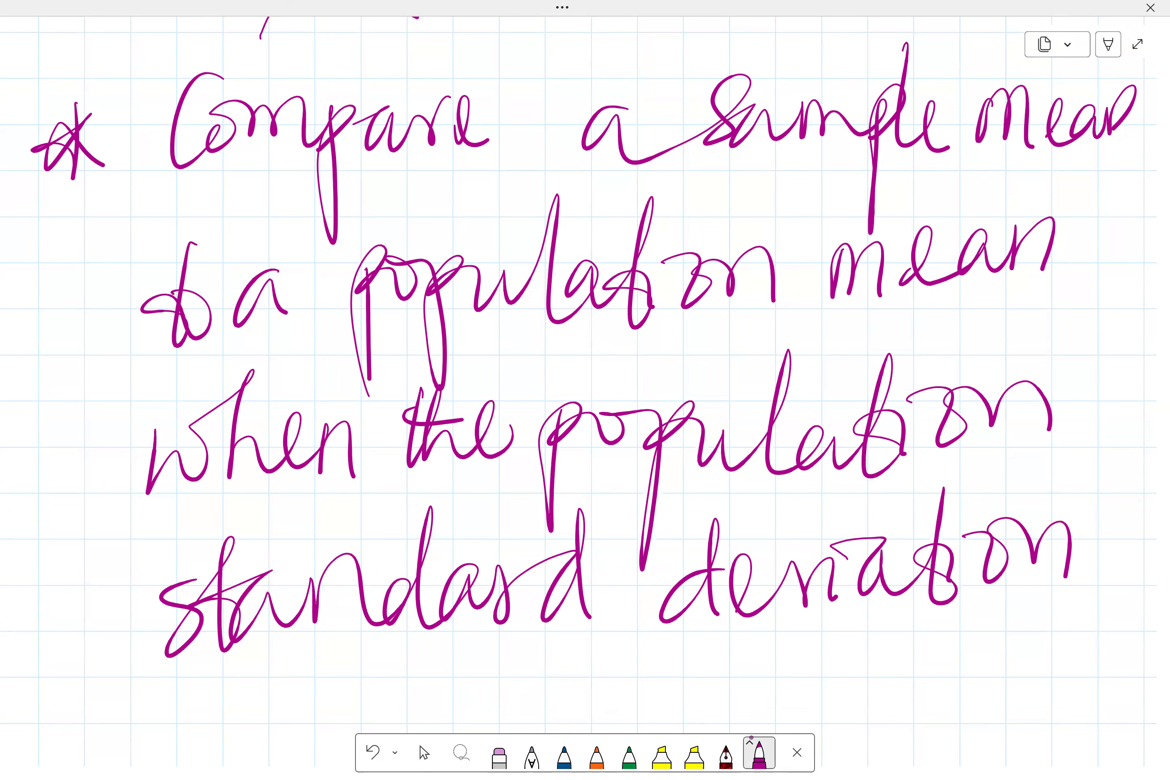
- Complete the first bullet by handwriting "is known." below "standard deviation"
click(425, 752)
scroll(585, 393, down, 4)
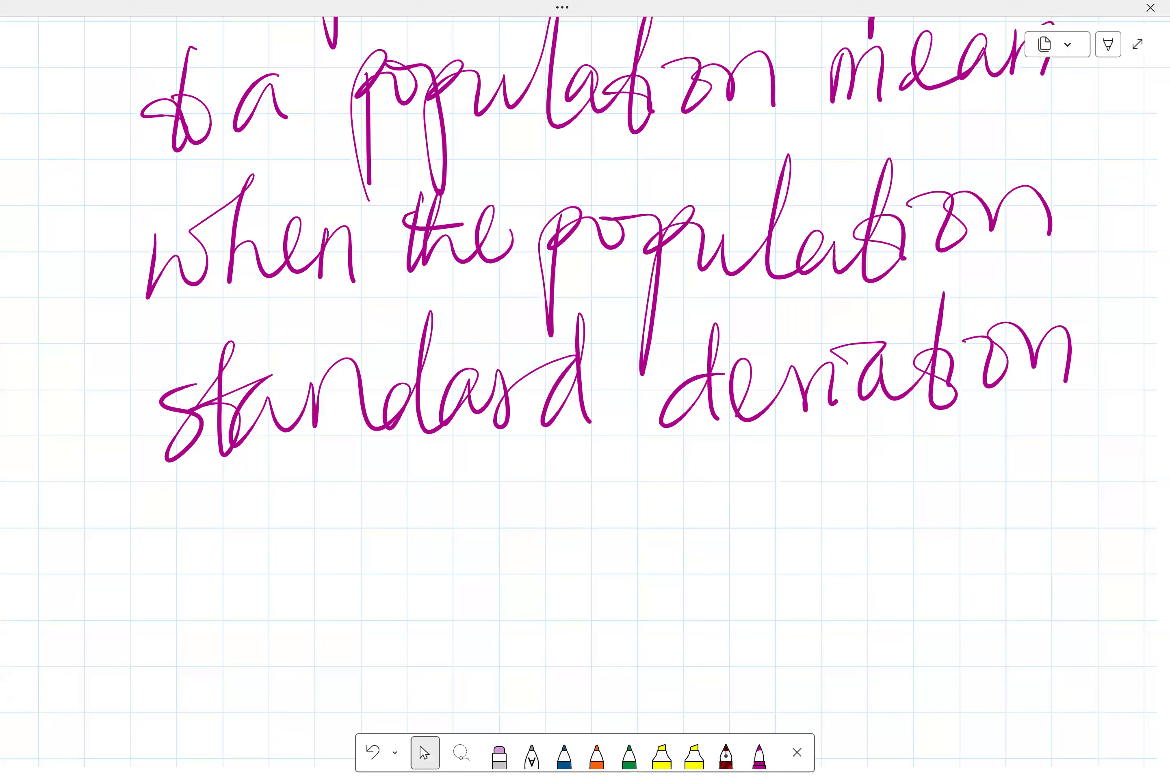
click(759, 753)
mouse_move(181, 526)
mouse_down()
mouse_move(193, 522)
mouse_move(207, 583)
mouse_move(187, 589)
mouse_up()
drag(282, 520, 288, 584)
mouse_move(326, 516)
mouse_down()
mouse_move(278, 556)
mouse_move(321, 599)
mouse_up()
mouse_move(335, 578)
mouse_down()
mouse_move(348, 540)
mouse_move(363, 583)
mouse_up()
mouse_move(414, 533)
mouse_down()
mouse_move(420, 563)
mouse_move(491, 513)
mouse_move(524, 566)
mouse_up()
click(557, 531)
- Draw a purple asterisk in the empty area below the first bullet to start a second one
scroll(585, 390, down, 3)
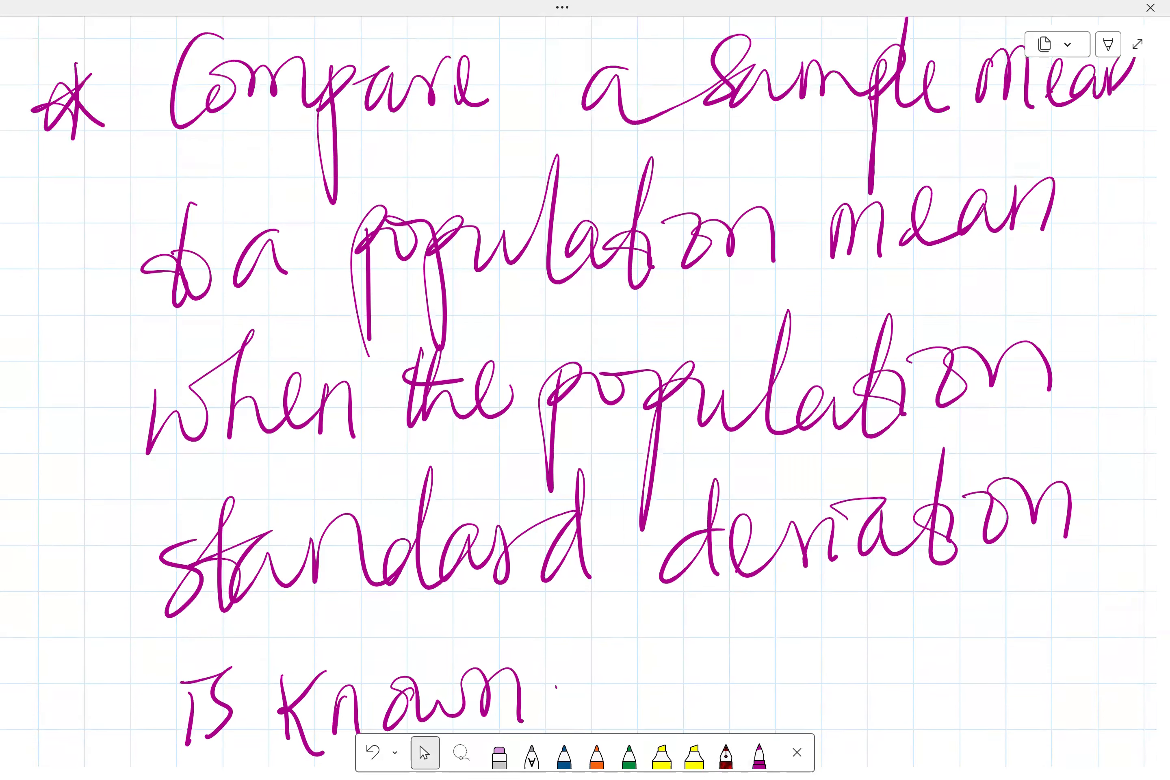
click(425, 753)
scroll(585, 391, down, 10)
scroll(586, 390, down, 3)
click(759, 754)
drag(68, 155, 59, 255)
mouse_move(20, 215)
mouse_down()
mouse_move(39, 219)
mouse_move(90, 179)
mouse_up()
drag(69, 189, 114, 245)
- Handwrite "Compare the means of" in purple ink beside the second asterisk bullet
mouse_move(234, 180)
mouse_down()
mouse_move(228, 229)
mouse_move(291, 242)
mouse_move(332, 209)
mouse_move(388, 190)
mouse_move(453, 194)
mouse_move(579, 164)
mouse_move(668, 237)
mouse_up()
drag(556, 199, 612, 214)
mouse_move(724, 190)
mouse_down()
mouse_move(726, 244)
mouse_move(800, 247)
mouse_move(895, 195)
mouse_move(941, 186)
mouse_move(959, 248)
mouse_up()
drag(1047, 204, 1055, 236)
drag(1055, 236, 1067, 301)
drag(1055, 252, 1101, 234)
- Continue the second bullet with "two independent samples" on the next line
mouse_move(145, 325)
mouse_down()
mouse_move(154, 410)
mouse_move(174, 362)
mouse_up()
drag(110, 378, 166, 358)
mouse_move(166, 372)
mouse_down()
mouse_move(211, 385)
mouse_move(234, 347)
mouse_up()
drag(339, 355, 338, 406)
drag(347, 332, 344, 342)
mouse_move(364, 385)
mouse_down()
mouse_move(377, 353)
mouse_move(468, 388)
mouse_move(748, 388)
mouse_up()
mouse_move(778, 333)
mouse_down()
mouse_move(774, 380)
mouse_move(886, 390)
mouse_up()
drag(866, 342, 904, 347)
drag(985, 335, 942, 391)
mouse_move(987, 336)
mouse_down()
mouse_move(982, 372)
mouse_move(1016, 353)
mouse_move(1095, 352)
mouse_move(1108, 383)
mouse_move(1143, 322)
mouse_up()
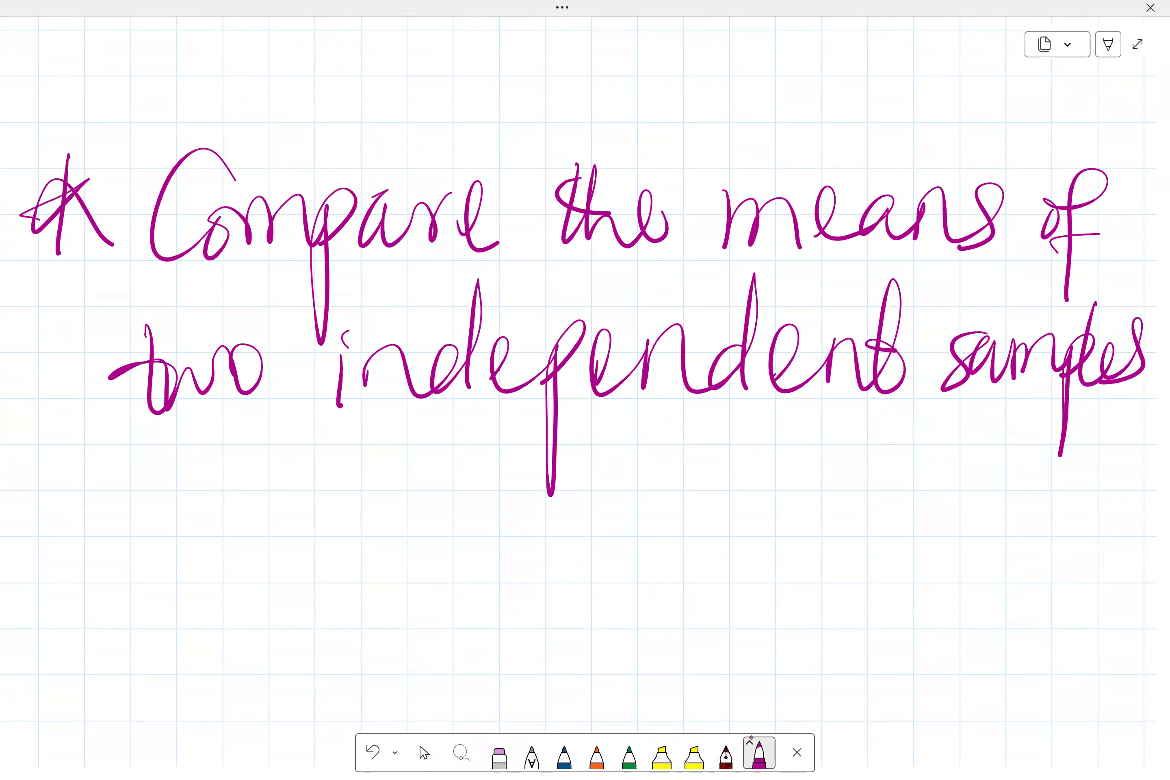
- Handwrite "when population variances" in purple ink below "two independent samples"
mouse_move(114, 521)
mouse_down()
mouse_move(116, 570)
mouse_move(151, 499)
mouse_move(258, 513)
mouse_move(272, 557)
mouse_up()
mouse_move(345, 622)
mouse_down()
mouse_move(359, 485)
mouse_move(405, 519)
mouse_up()
mouse_move(398, 491)
mouse_down()
mouse_move(418, 650)
mouse_move(440, 503)
mouse_up()
mouse_move(440, 503)
mouse_down()
mouse_move(469, 546)
mouse_move(516, 451)
mouse_move(615, 451)
mouse_move(624, 528)
mouse_up()
drag(629, 480, 717, 541)
mouse_move(769, 493)
mouse_down()
mouse_move(809, 480)
mouse_move(851, 547)
mouse_move(931, 541)
mouse_up()
mouse_move(911, 487)
mouse_down()
mouse_move(940, 526)
mouse_move(1022, 477)
mouse_move(1020, 540)
mouse_up()
mouse_move(1068, 472)
mouse_down()
mouse_move(1072, 519)
mouse_move(1116, 443)
mouse_up()
drag(1116, 443, 1075, 511)
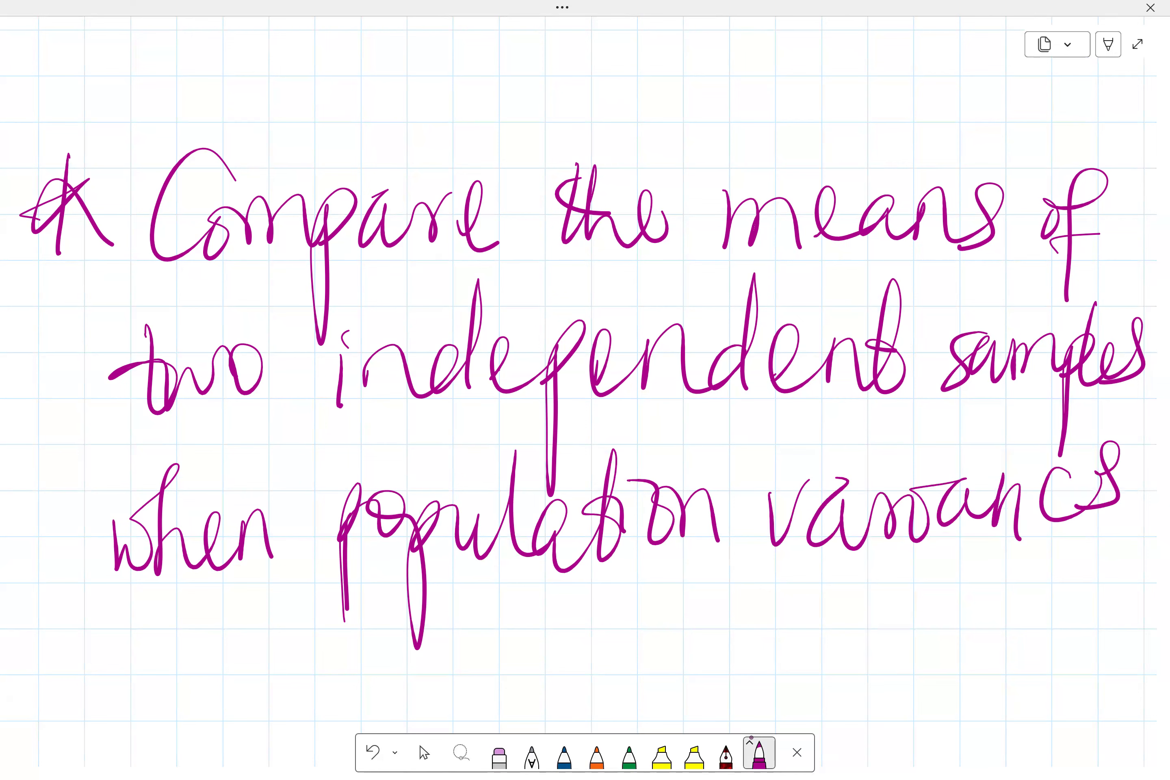
- Fill in the missing "e" in "variances" and handwrite "are known" on the line below
scroll(584, 403, down, 1)
drag(750, 398, 1139, 544)
mouse_move(151, 632)
mouse_down()
mouse_move(136, 687)
mouse_move(193, 633)
mouse_move(240, 677)
mouse_up()
drag(287, 615, 267, 672)
drag(267, 672, 301, 694)
mouse_move(305, 624)
mouse_down()
mouse_move(285, 654)
mouse_move(360, 683)
mouse_up()
mouse_move(402, 639)
mouse_down()
mouse_move(372, 677)
mouse_move(467, 612)
mouse_up()
drag(498, 660, 528, 657)
drag(288, 650, 280, 712)
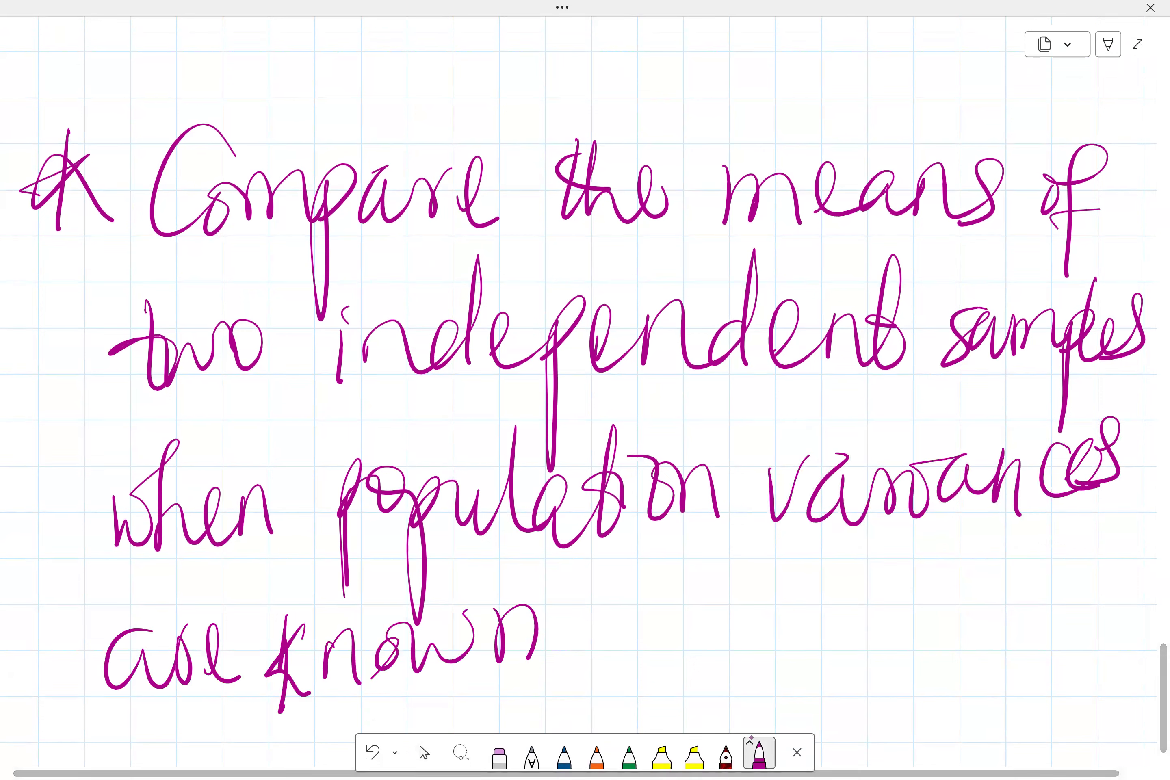
- Extend the "are known" line with "and samples are" in purple ink
mouse_move(654, 598)
mouse_down()
mouse_move(632, 641)
mouse_move(689, 647)
mouse_up()
drag(659, 603, 649, 645)
drag(736, 603, 743, 637)
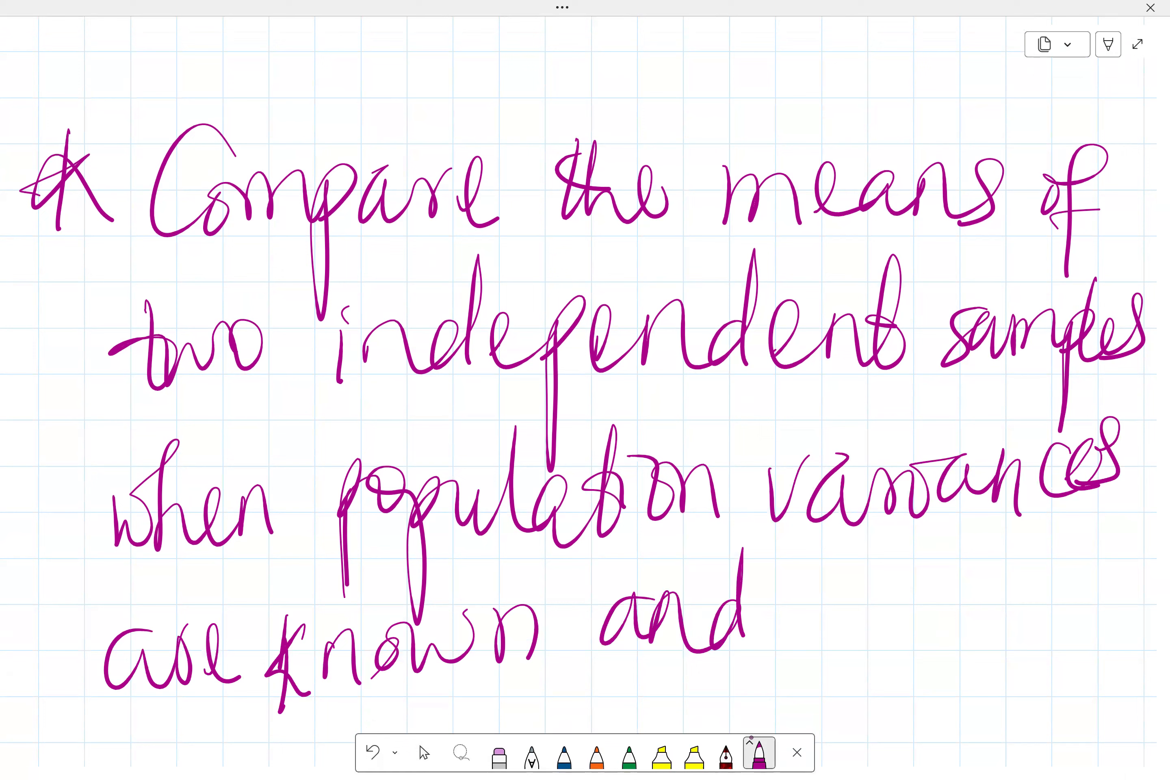
drag(813, 585, 826, 632)
mouse_move(884, 594)
mouse_down()
mouse_move(891, 635)
mouse_move(957, 589)
mouse_move(949, 699)
mouse_up()
mouse_move(944, 617)
mouse_down()
mouse_move(979, 542)
mouse_move(1017, 629)
mouse_up()
mouse_move(992, 625)
mouse_down()
mouse_move(1054, 569)
mouse_move(1023, 619)
mouse_up()
mouse_move(1107, 579)
mouse_down()
mouse_move(1076, 609)
mouse_move(1132, 578)
mouse_move(1146, 619)
mouse_up()
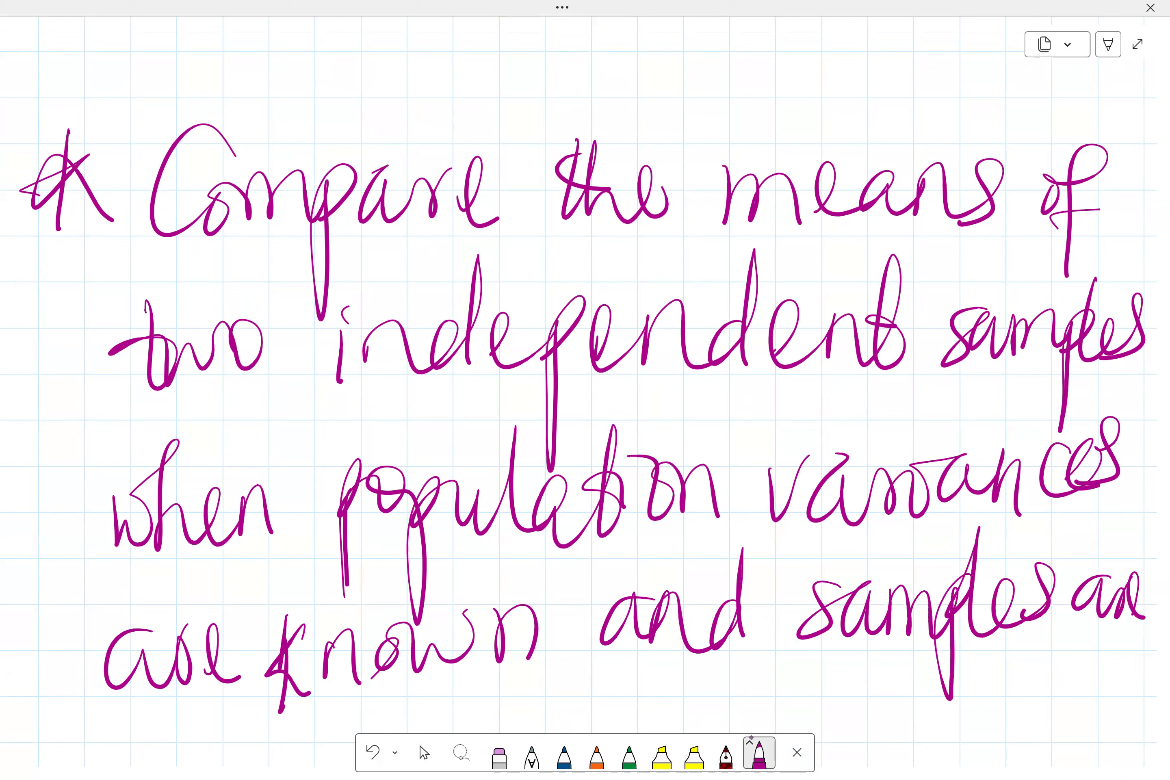
- Complete the second bullet by handwriting "large" on a new line below
click(425, 752)
scroll(585, 403, down, 3)
click(759, 753)
mouse_move(124, 585)
mouse_down()
mouse_move(146, 650)
mouse_move(178, 650)
mouse_up()
mouse_move(178, 642)
mouse_down()
mouse_move(221, 639)
mouse_move(259, 603)
mouse_move(249, 697)
mouse_up()
drag(297, 634, 328, 624)
- Add a second asterisk in purple ink in front of "Compare the means of" to mark it as the second point
click(425, 753)
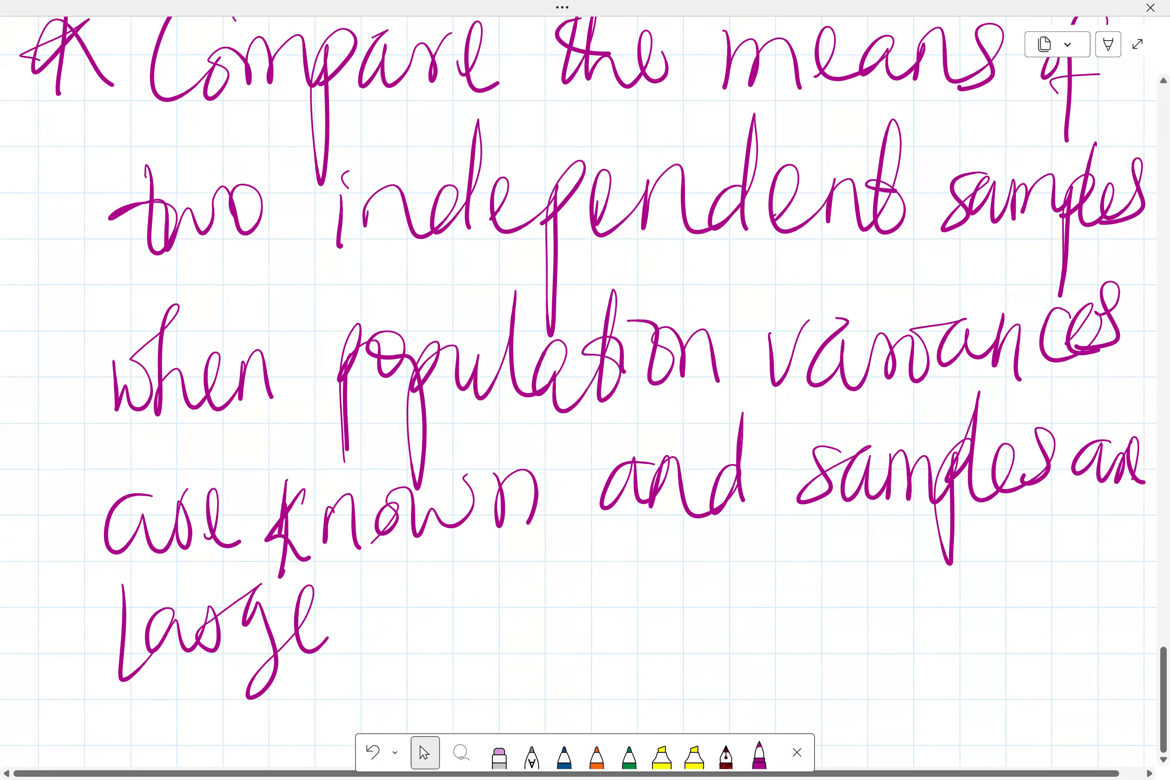
scroll(584, 403, up, 8)
scroll(584, 403, up, 5)
scroll(585, 403, down, 3)
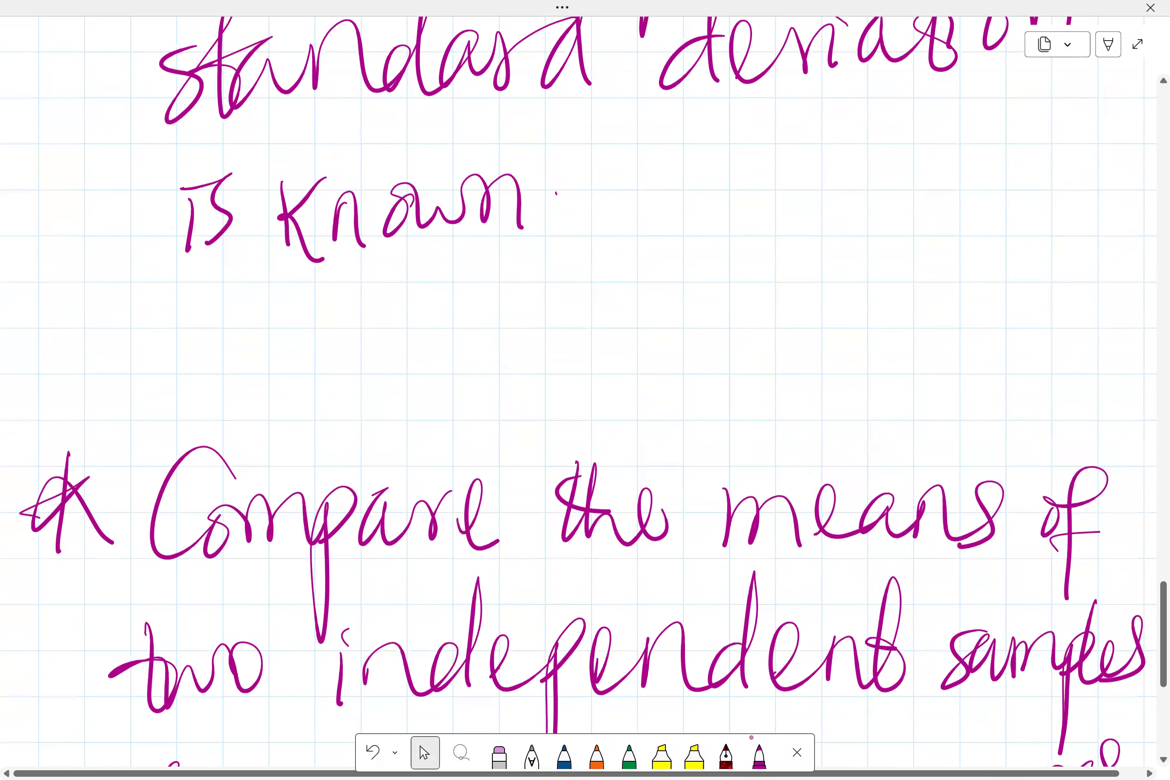
click(759, 753)
drag(100, 405, 104, 514)
drag(103, 438, 140, 468)
drag(134, 410, 76, 482)
- Draw a purple asterisk in the empty area below "large" to start a third bullet
click(425, 752)
scroll(584, 403, down, 12)
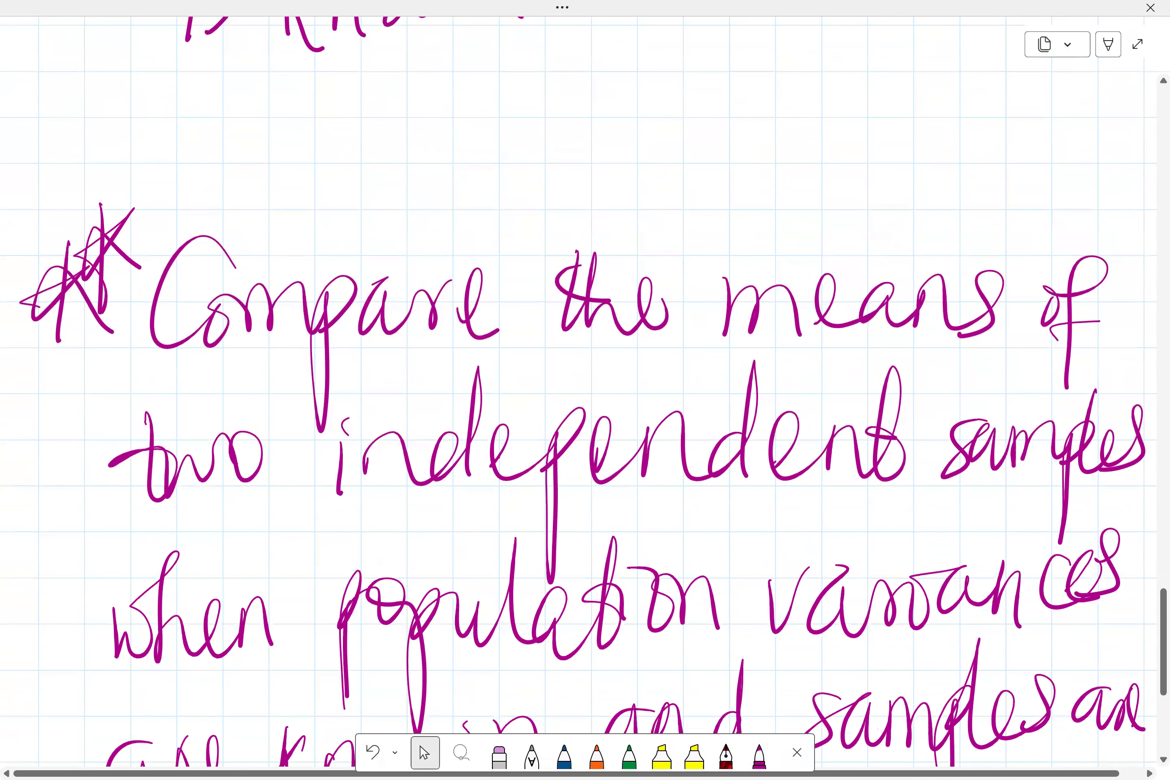
scroll(585, 403, down, 10)
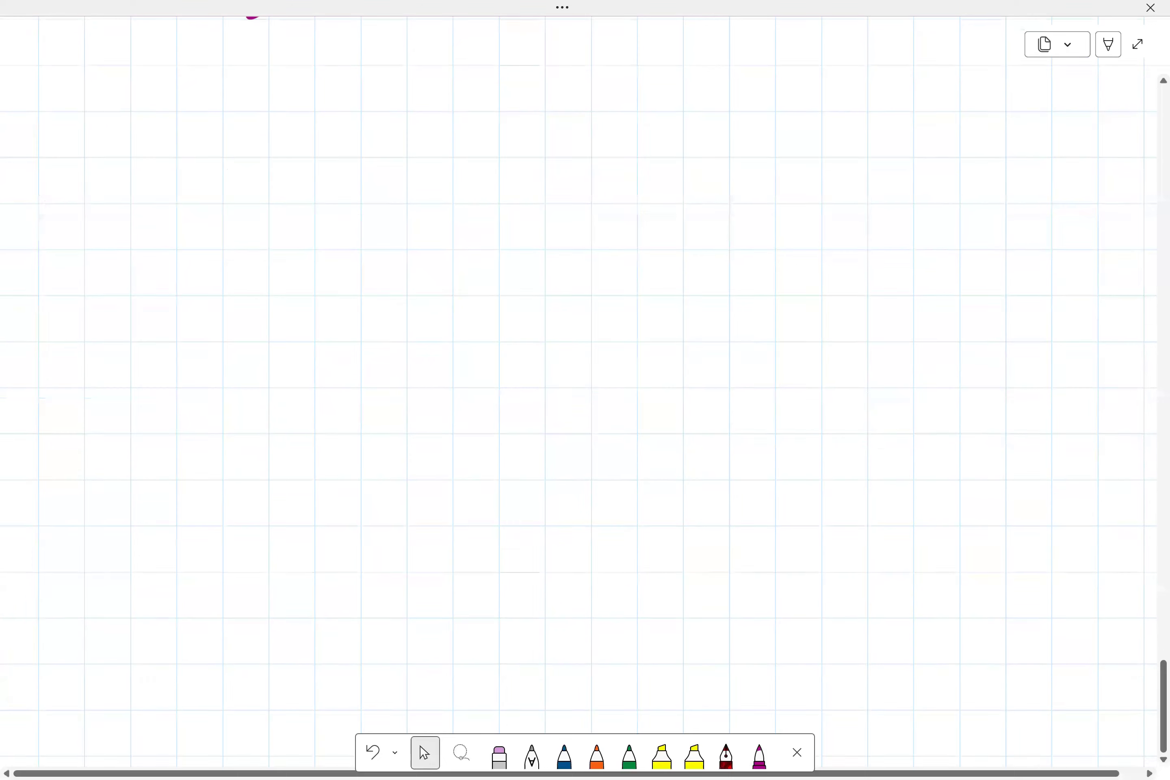
scroll(585, 402, up, 2)
click(759, 752)
mouse_move(88, 219)
mouse_down()
mouse_move(74, 324)
mouse_move(56, 306)
mouse_up()
drag(46, 272, 115, 317)
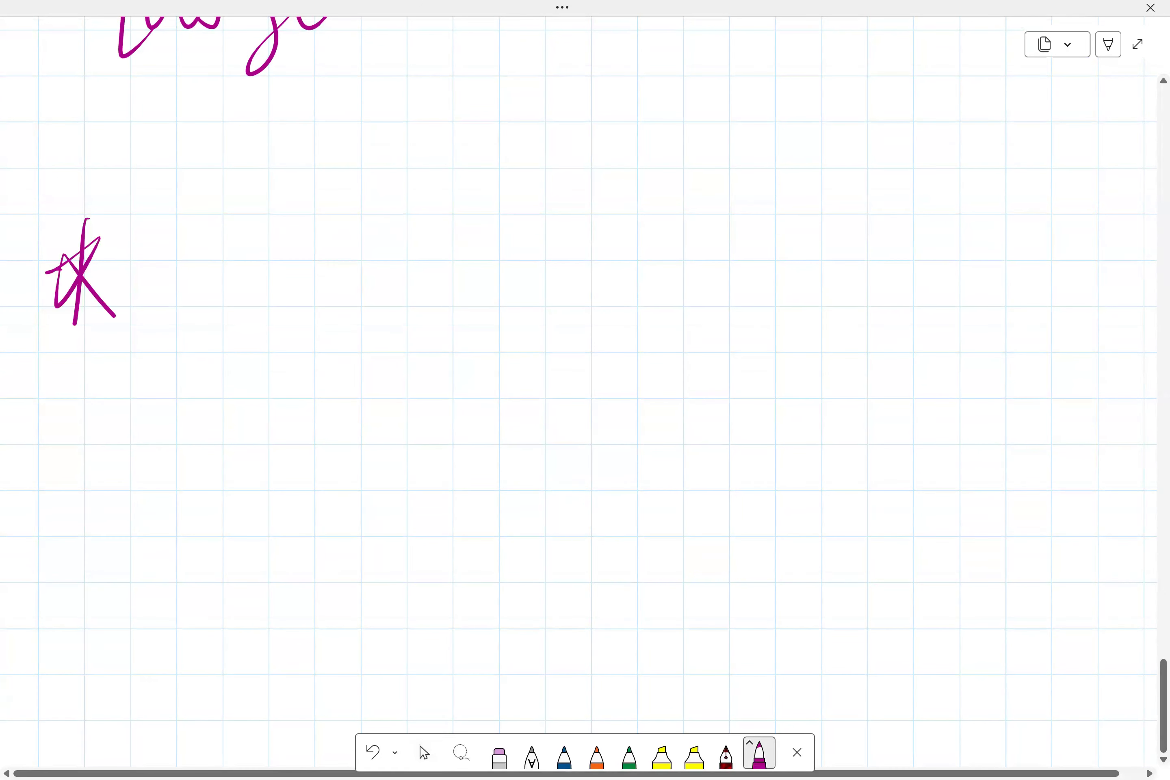
- Handwrite "Test hypotheses" in purple ink beside the third asterisk bullet
click(425, 752)
scroll(585, 403, down, 3)
click(759, 753)
drag(165, 143, 225, 130)
mouse_move(209, 134)
mouse_down()
mouse_move(202, 225)
mouse_move(323, 112)
mouse_up()
drag(322, 112, 267, 225)
drag(292, 177, 333, 179)
mouse_move(443, 116)
mouse_down()
mouse_move(424, 221)
mouse_move(508, 177)
mouse_move(531, 343)
mouse_move(642, 124)
mouse_up()
mouse_move(658, 111)
mouse_down()
mouse_move(627, 232)
mouse_move(690, 217)
mouse_up()
drag(614, 196, 674, 156)
mouse_move(697, 209)
mouse_down()
mouse_move(864, 173)
mouse_move(830, 215)
mouse_up()
- Complete the third bullet by handwriting "about proportions" on the line below "Test hypotheses"
mouse_move(258, 391)
mouse_down()
mouse_move(295, 438)
mouse_move(357, 377)
mouse_move(412, 438)
mouse_move(479, 453)
mouse_up()
drag(476, 385, 510, 387)
mouse_move(612, 370)
mouse_down()
mouse_move(602, 517)
mouse_move(650, 383)
mouse_move(735, 410)
mouse_up()
drag(813, 370, 796, 373)
drag(794, 373, 866, 353)
drag(888, 274, 879, 412)
drag(842, 375, 907, 363)
mouse_move(926, 357)
mouse_down()
mouse_move(907, 408)
mouse_move(1005, 343)
mouse_move(990, 411)
mouse_up()
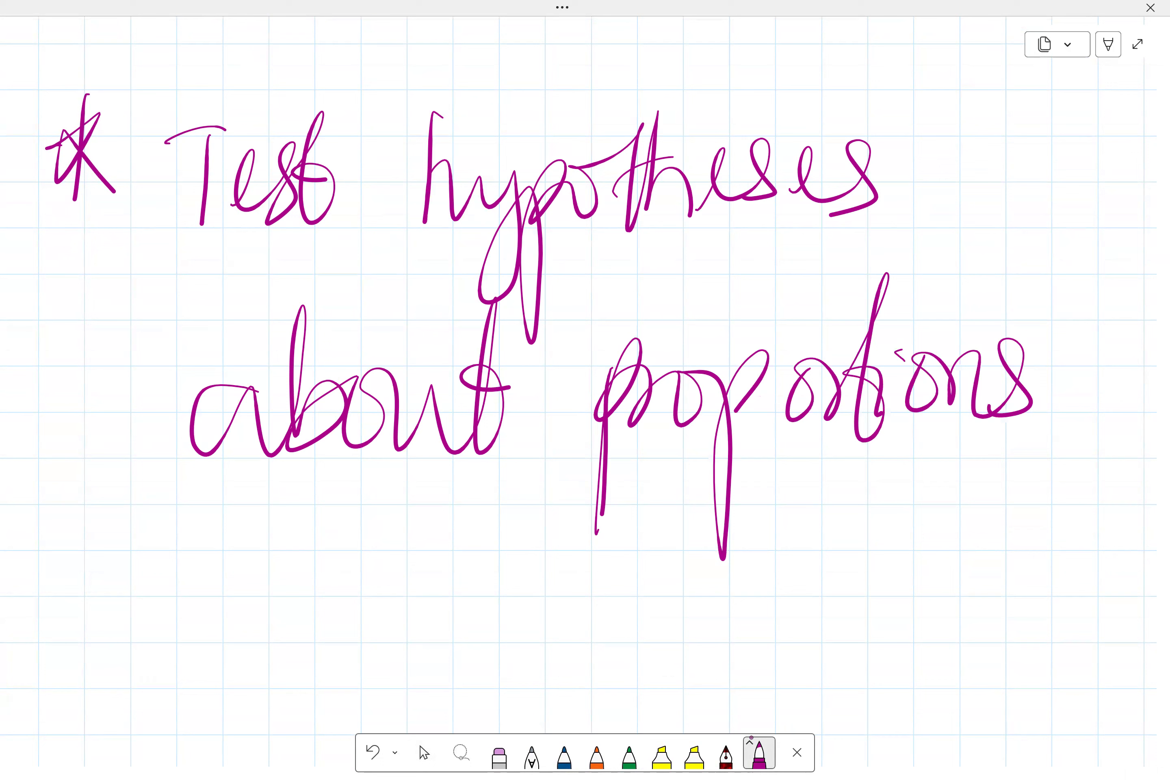
click(889, 443)
- Exit the full-page note view, switch to the Excel z-Test workbook and select the Campaign A CTR header in cell B1
click(1138, 49)
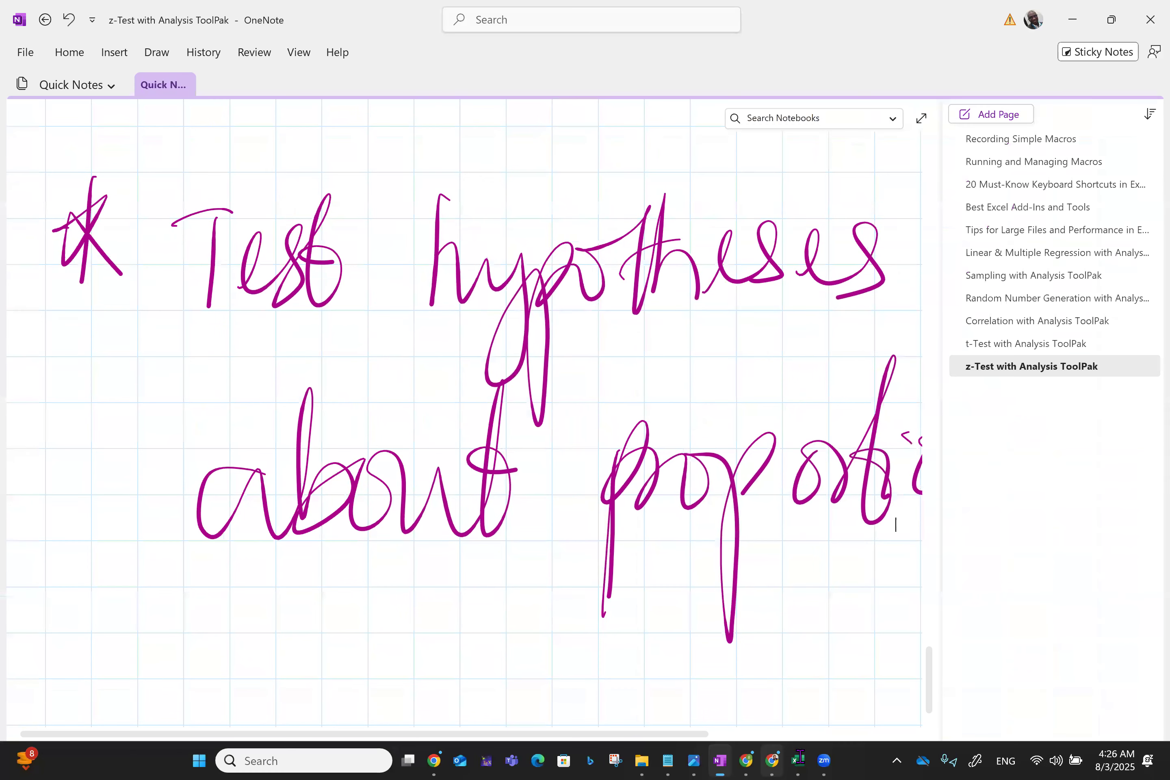
click(798, 759)
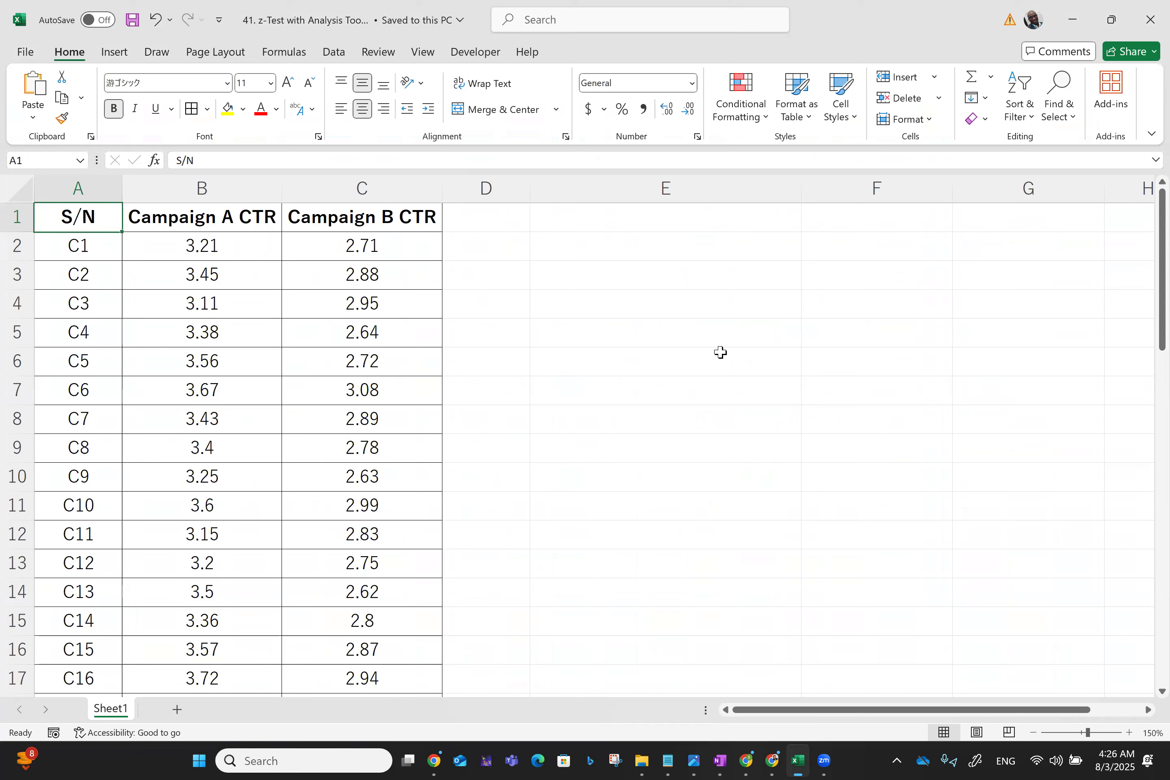
click(173, 224)
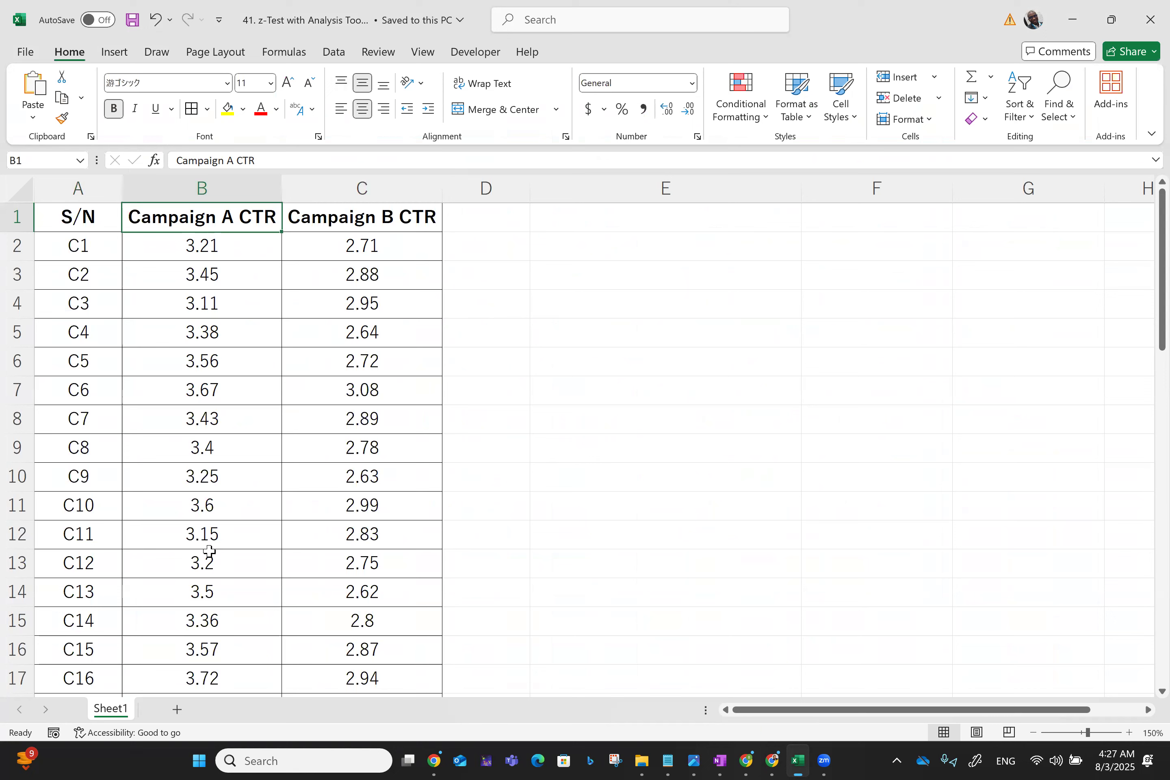
- Examine the Campaign A and Campaign B CTR data from the header row down to the Variance row
scroll(126, 584, down, 1)
scroll(126, 584, down, 5)
scroll(126, 584, down, 3)
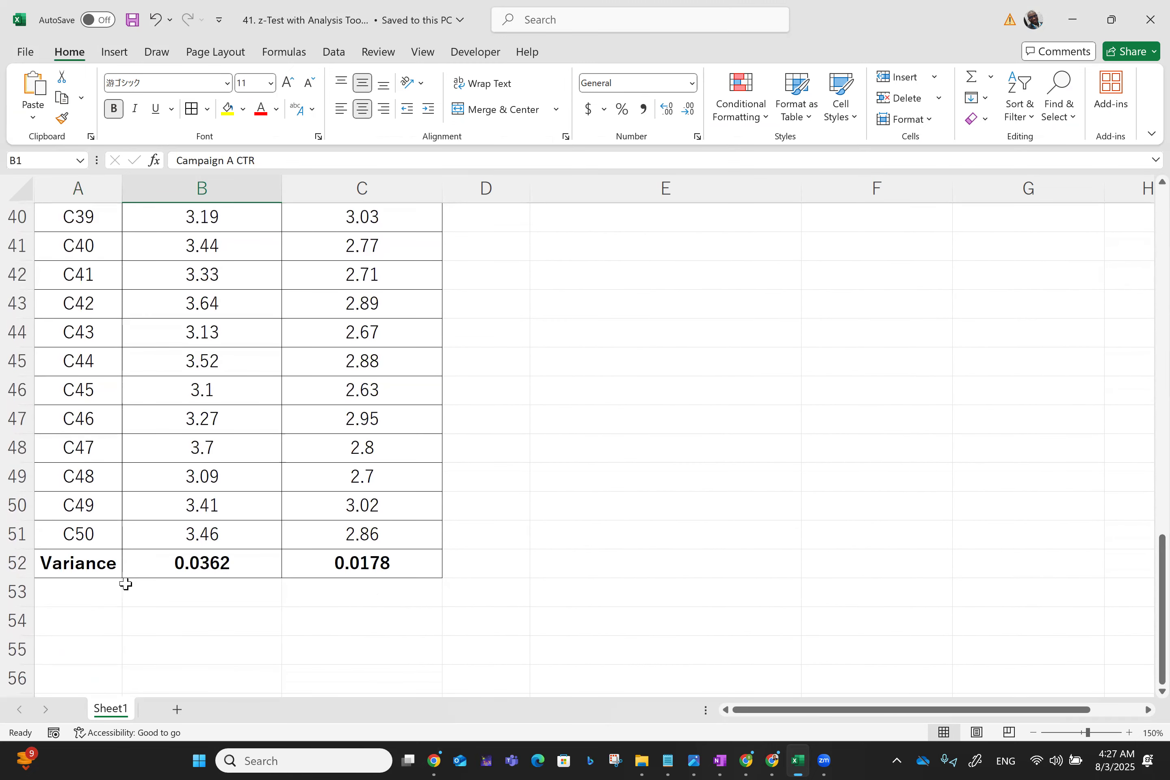
scroll(126, 584, up, 13)
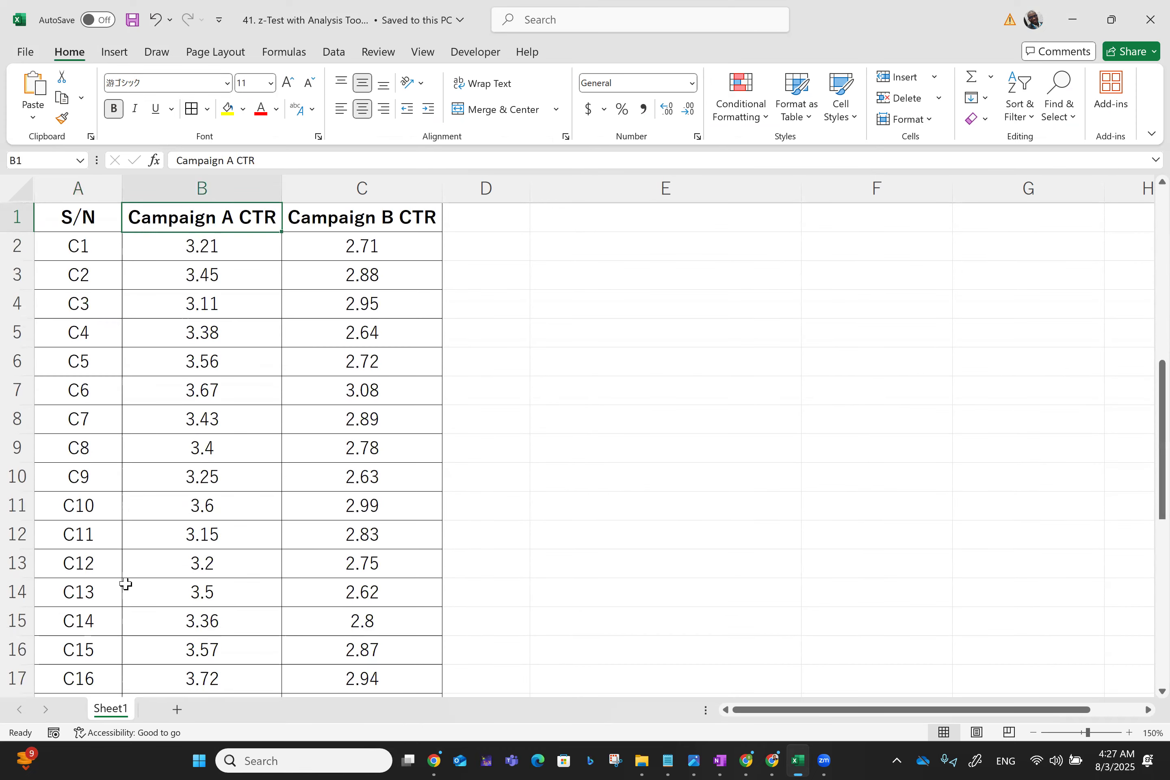
scroll(125, 584, down, 12)
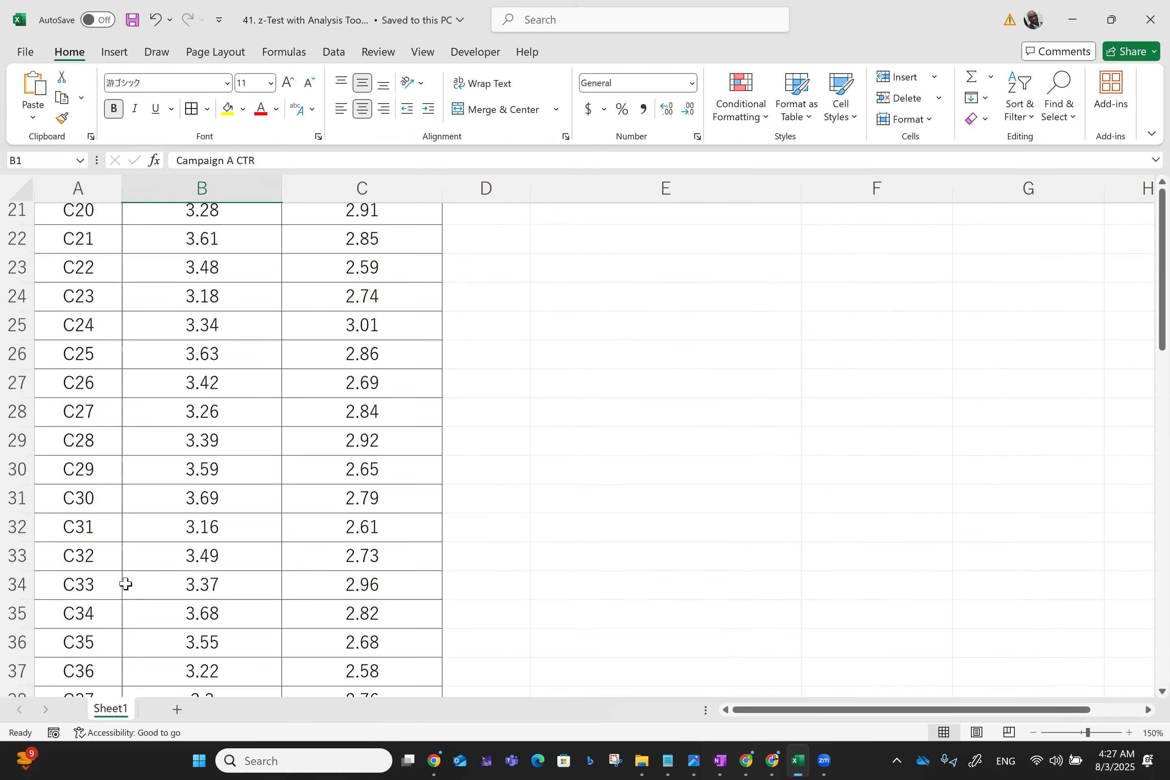
scroll(125, 584, down, 1)
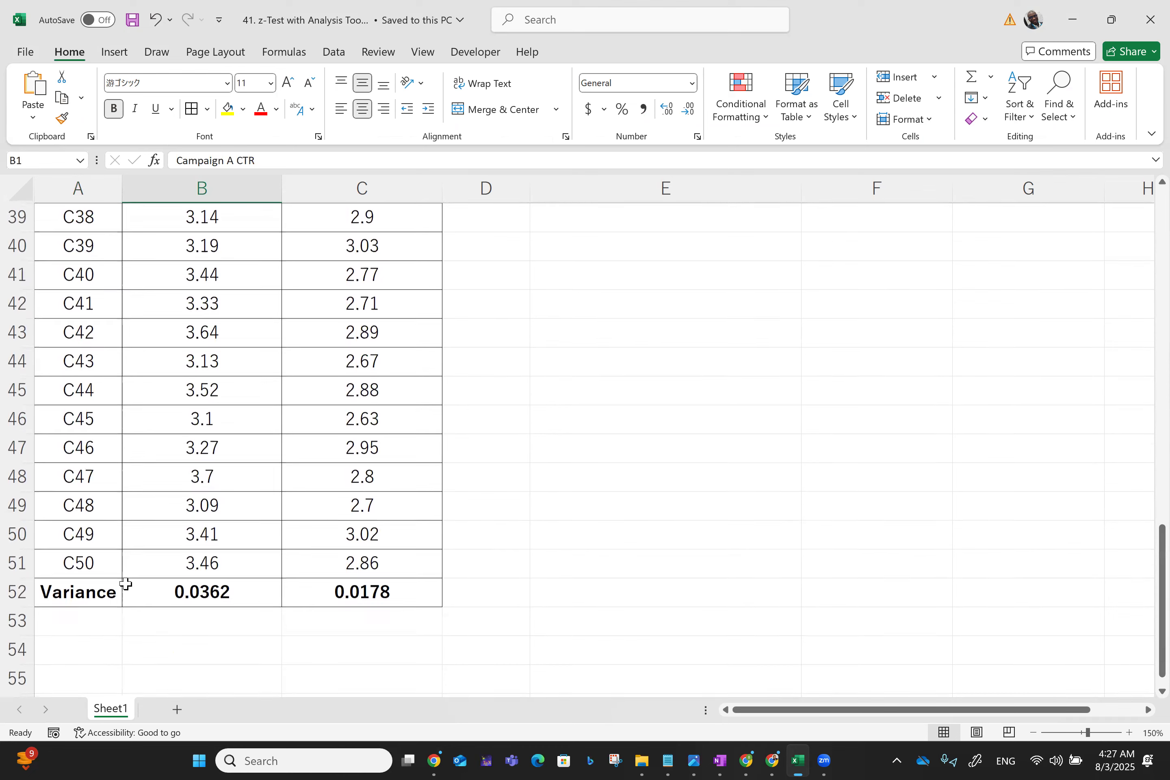
- Switch to OneNote, review the full-page handwritten notes on comparing the means of two samples, and return to the top of the Excel data
click(720, 761)
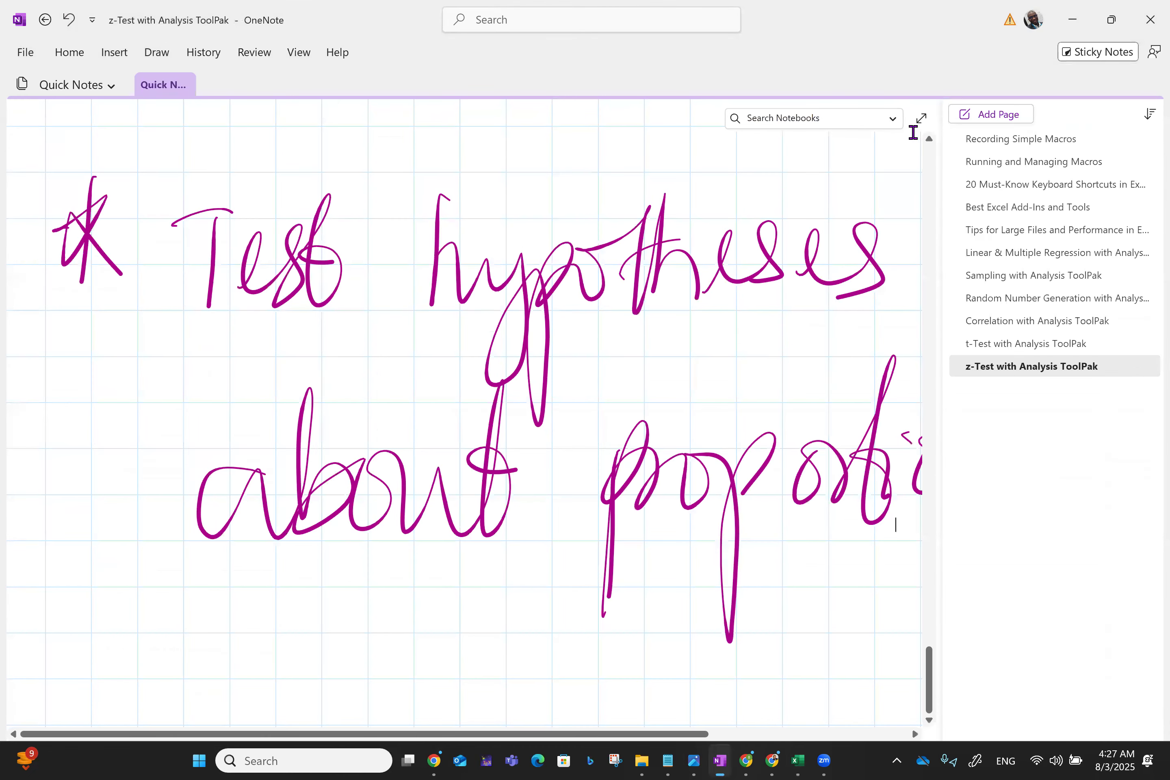
click(921, 119)
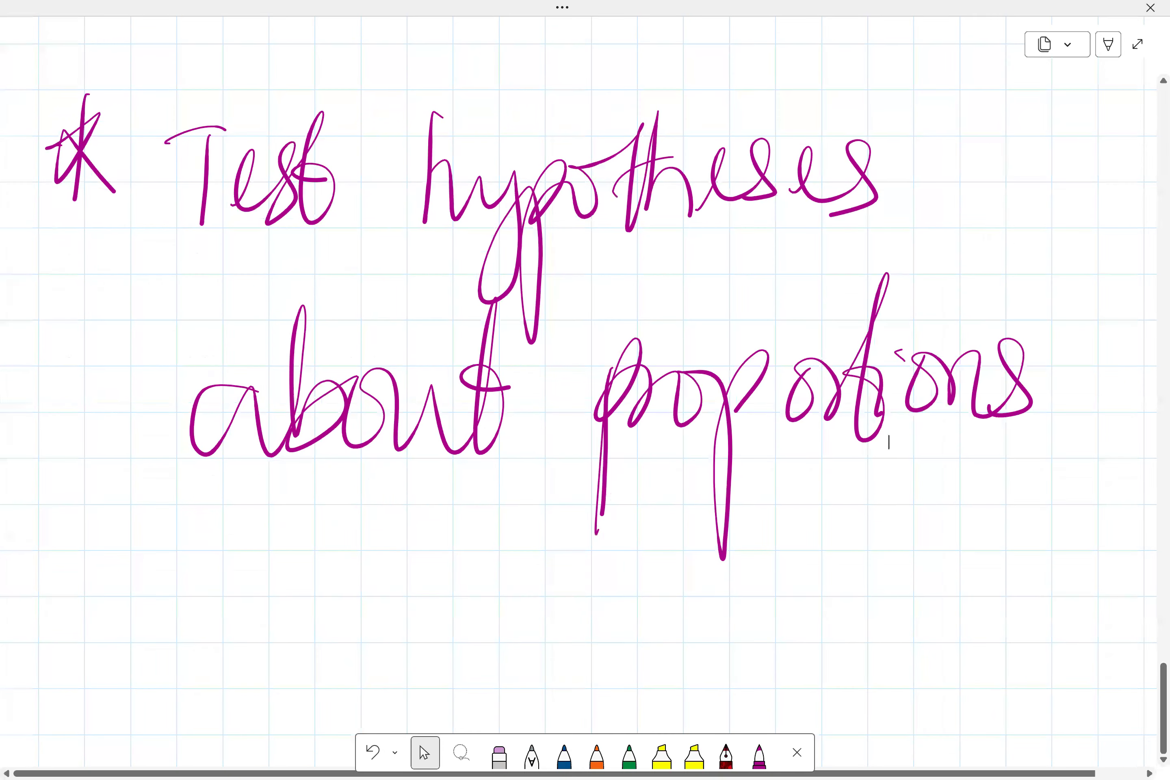
scroll(584, 382, up, 10)
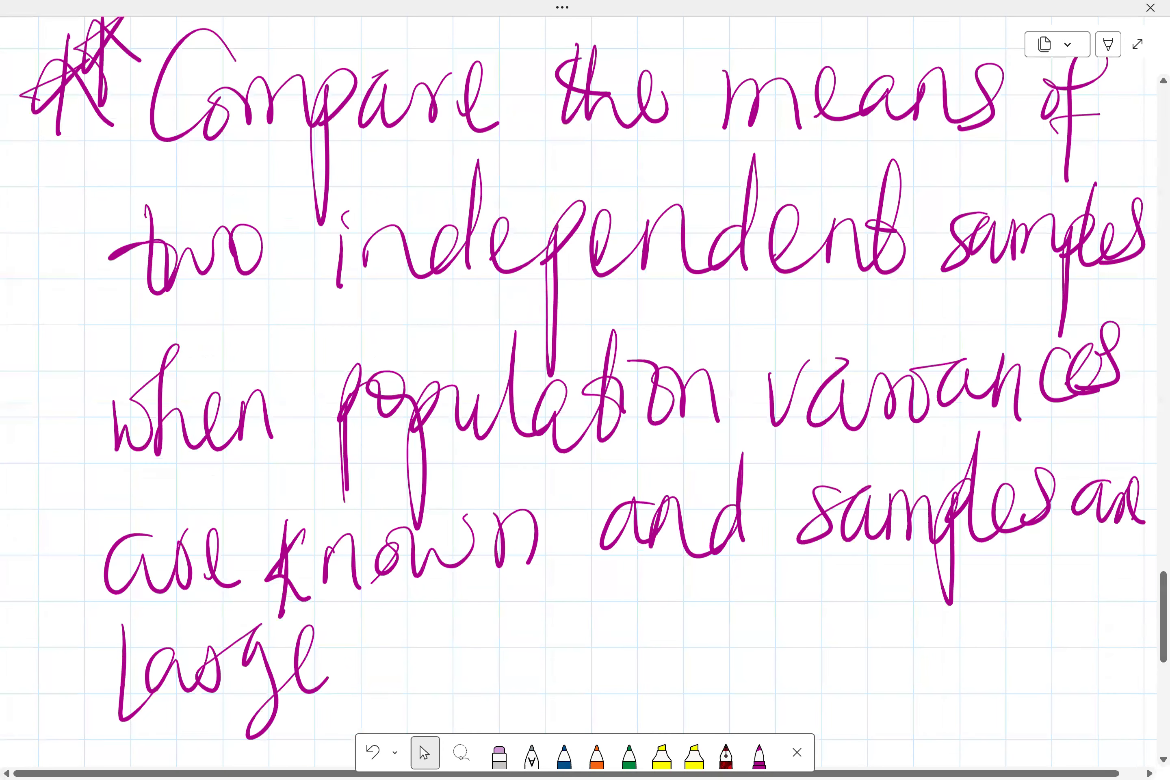
scroll(585, 382, up, 1)
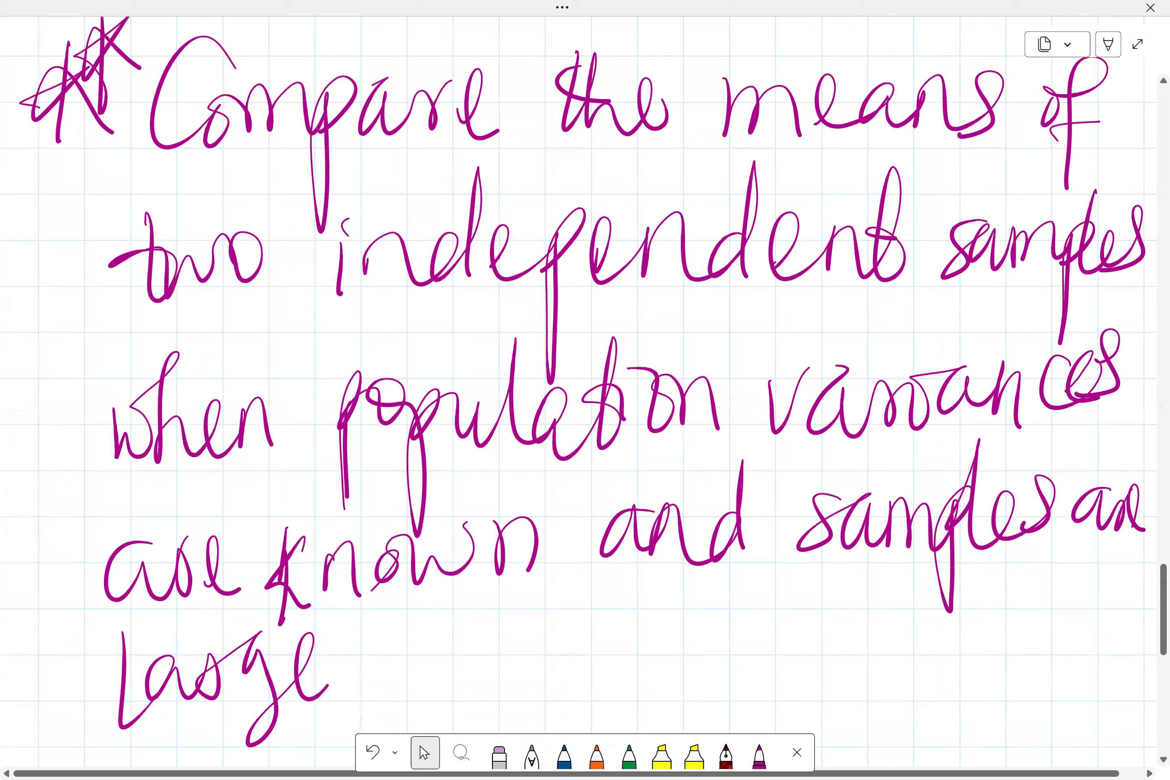
scroll(584, 383, up, 1)
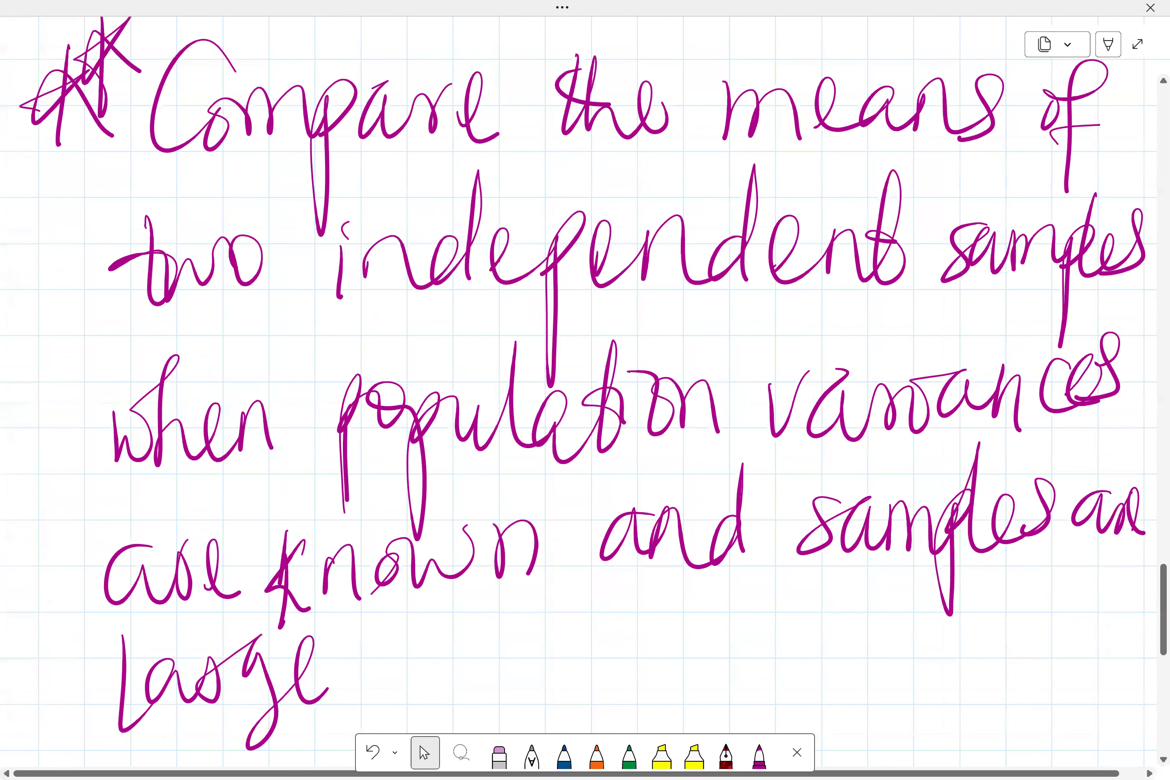
scroll(1132, 302, down, 1)
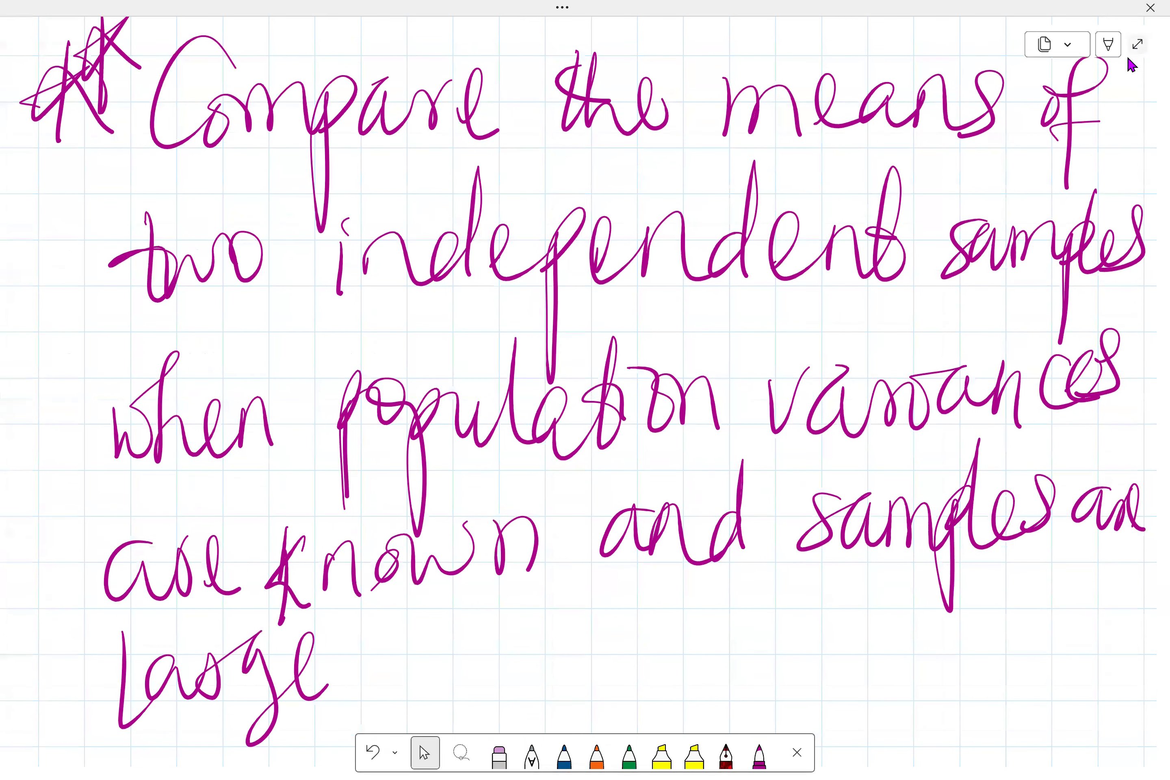
click(1137, 45)
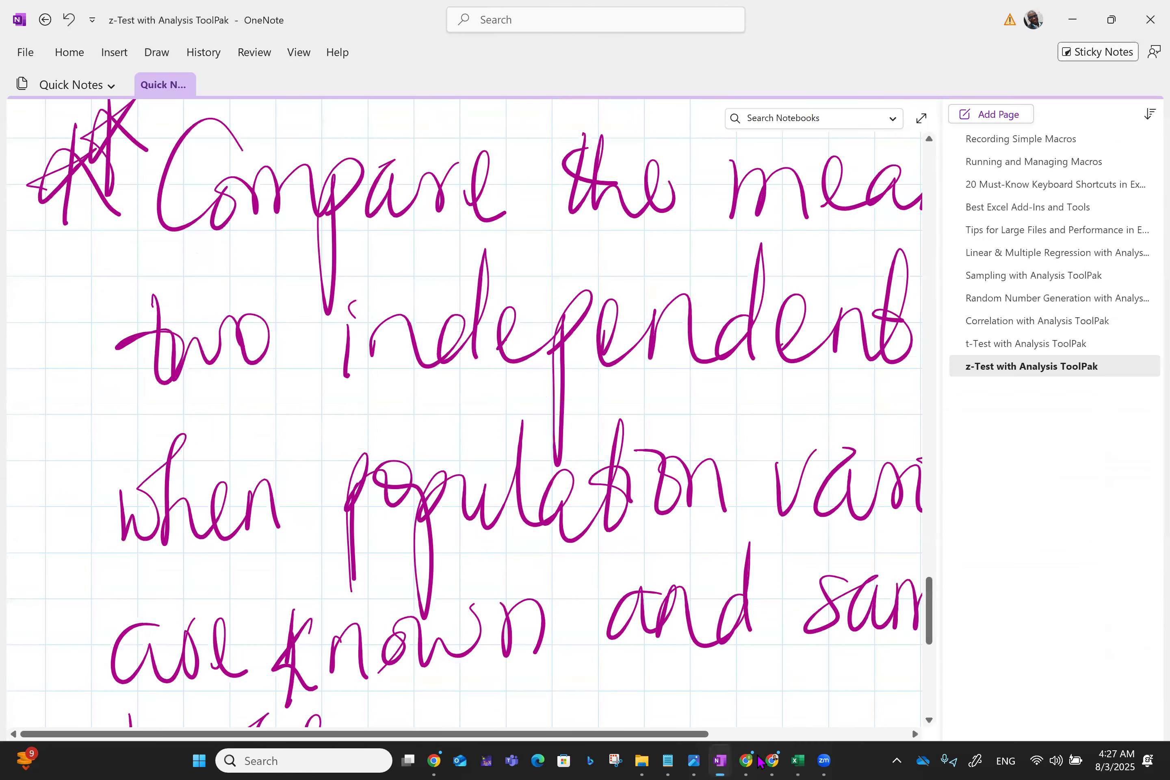
click(801, 761)
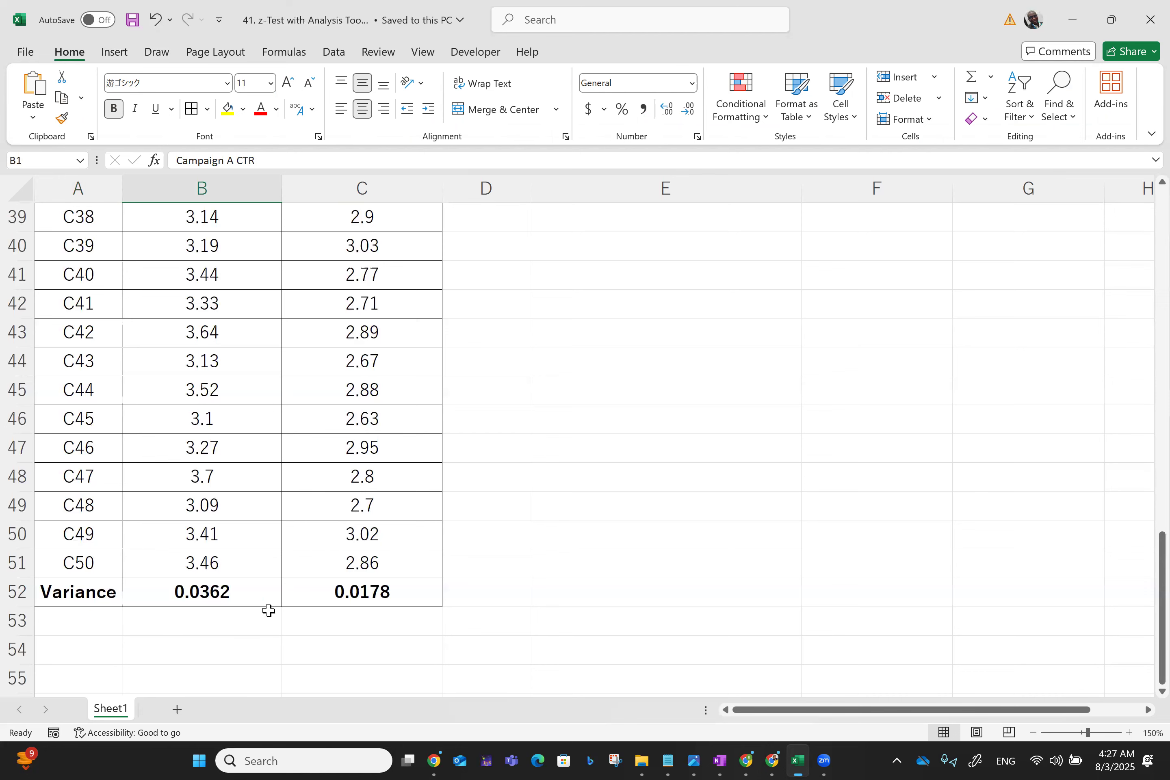
scroll(418, 604, up, 13)
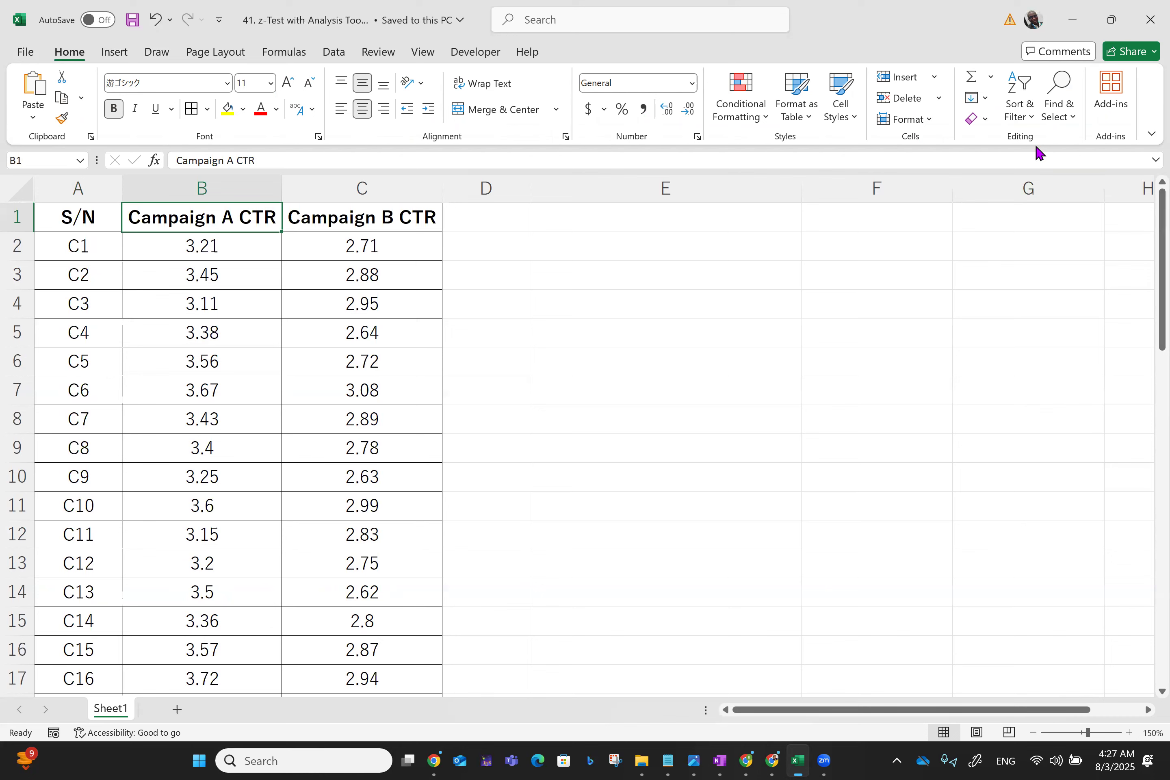
- Disable the Analysis ToolPak add-in in Excel's add-in settings, keeping the Solver Add-in enabled
click(334, 51)
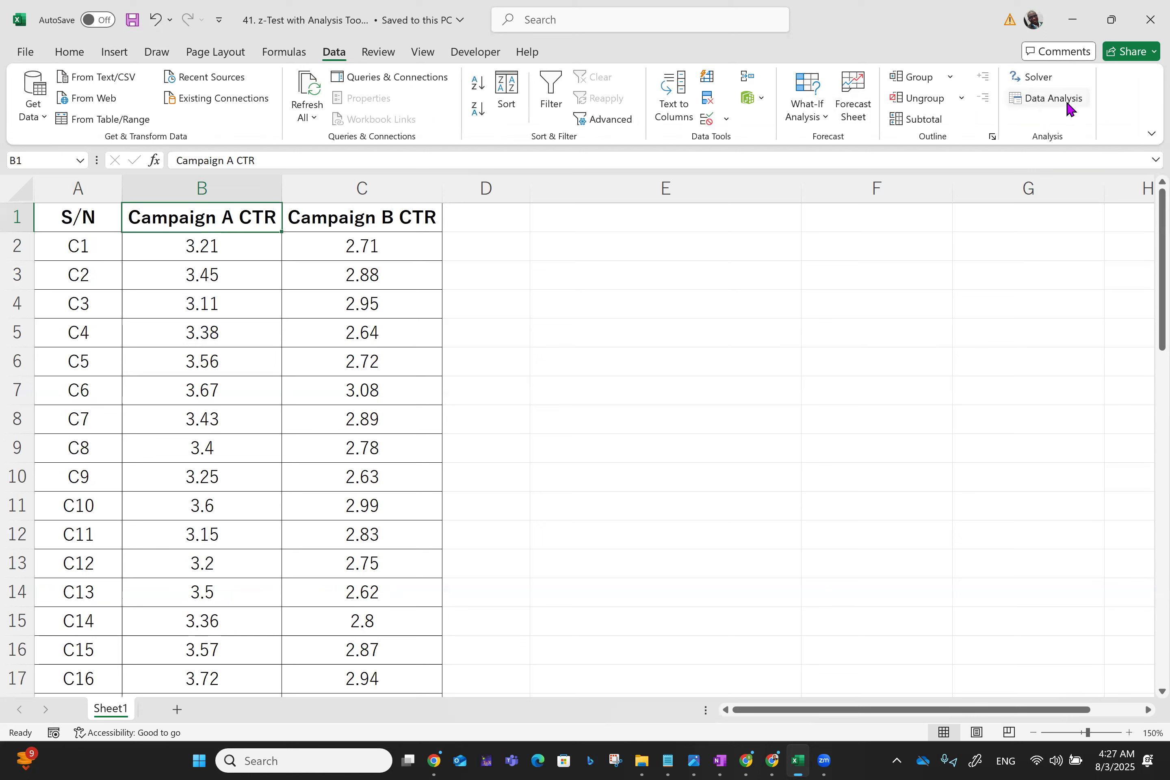
click(31, 57)
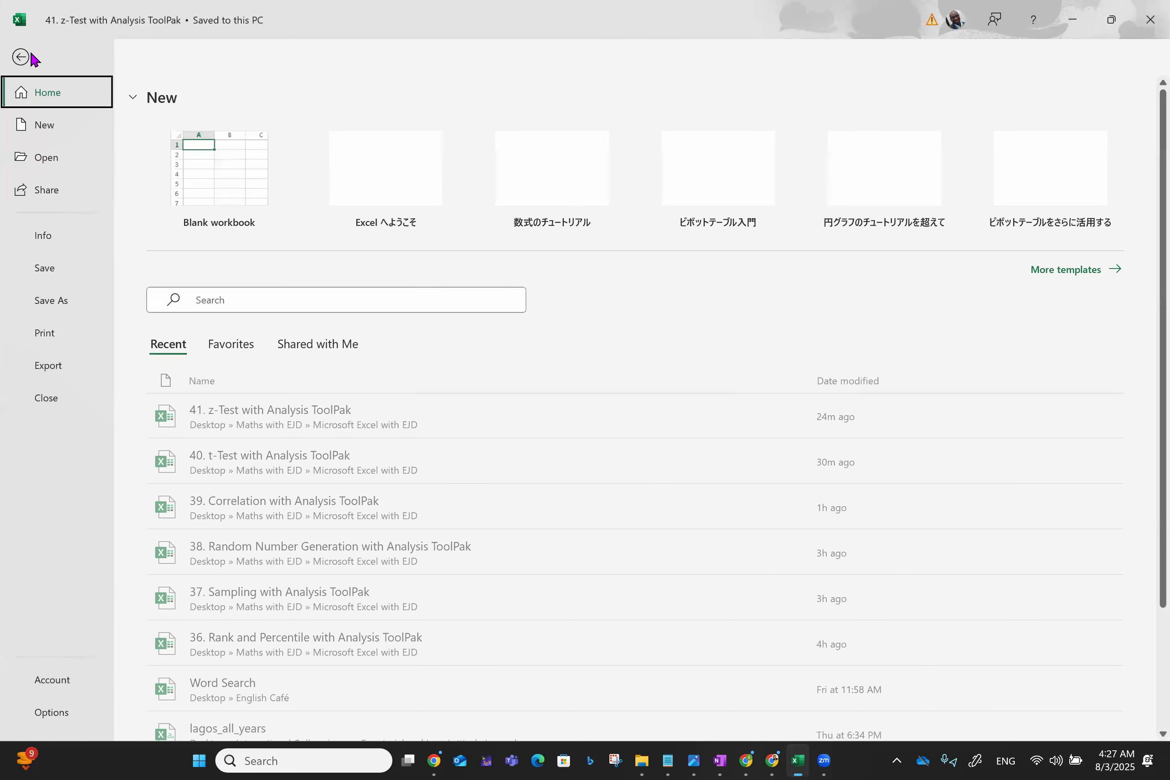
click(51, 714)
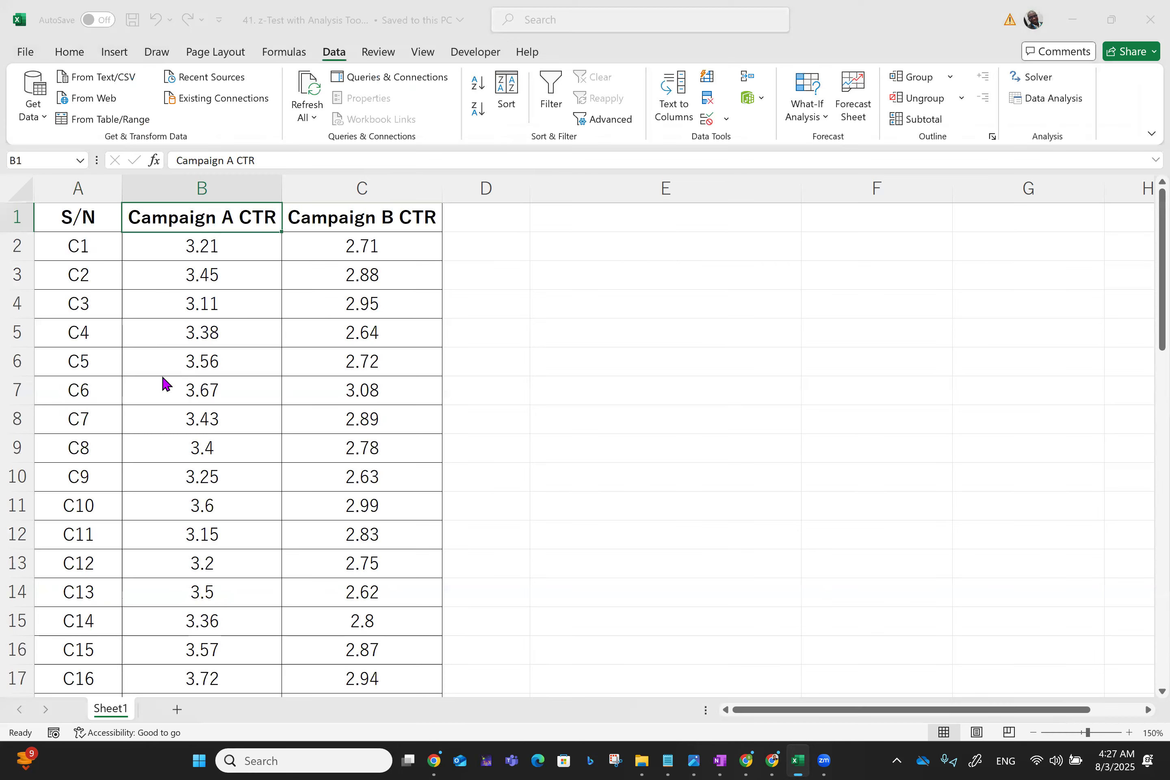
click(300, 370)
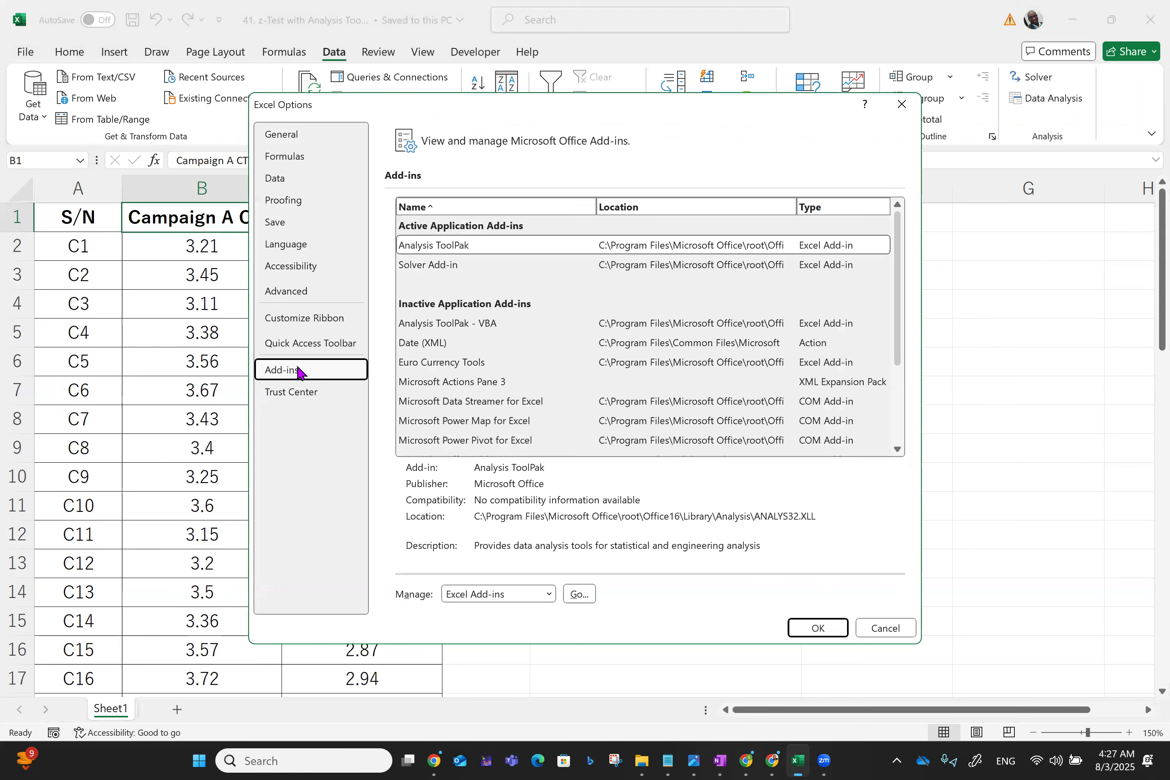
click(582, 595)
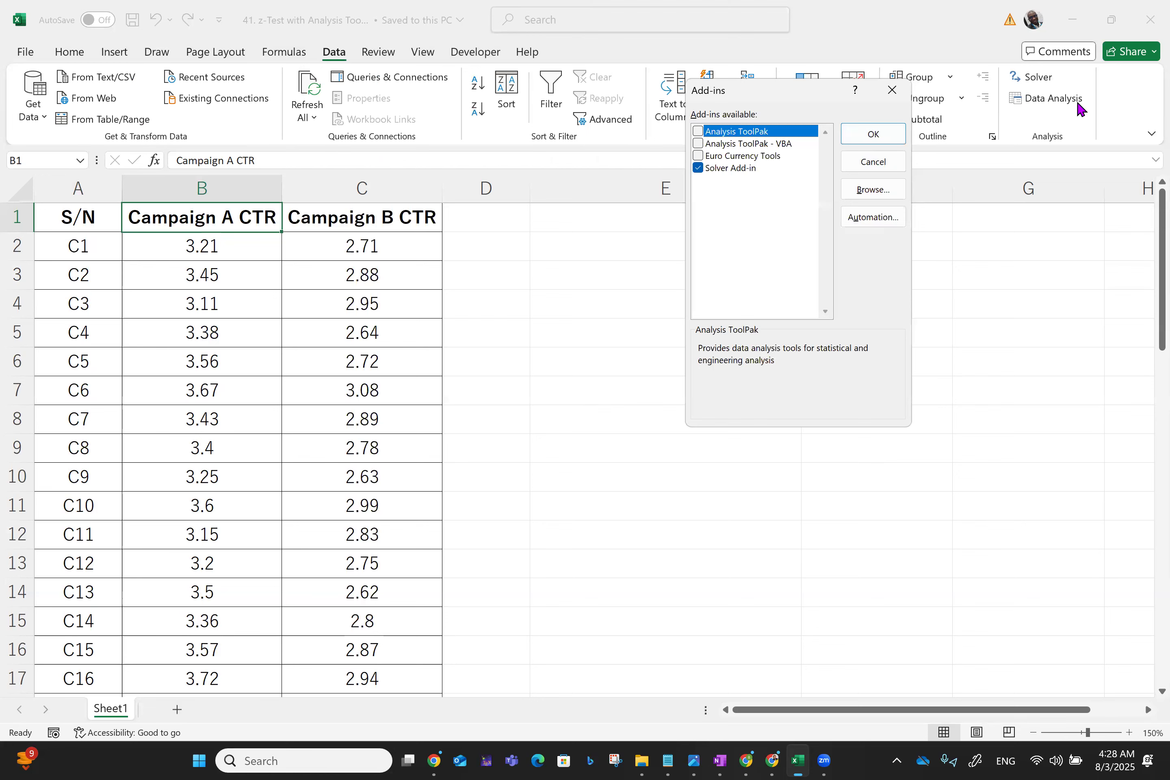
click(888, 135)
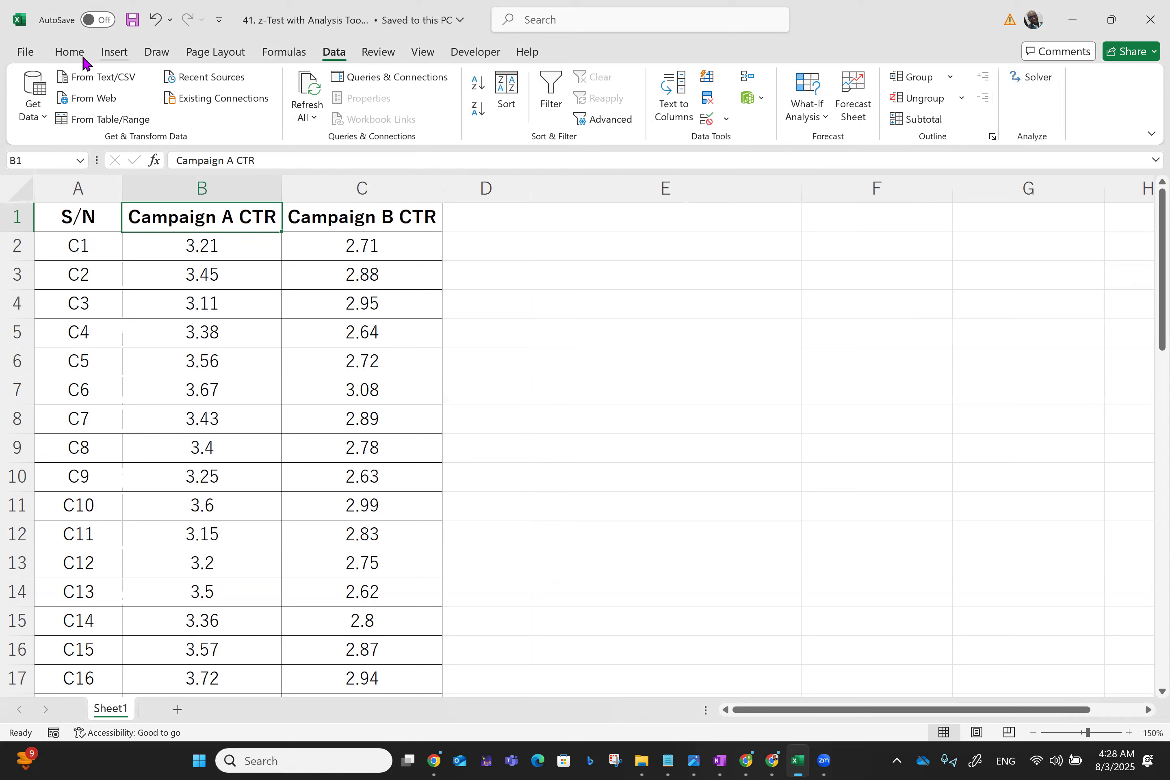
- Enable the Analysis ToolPak add-in through Excel's add-in options
click(25, 52)
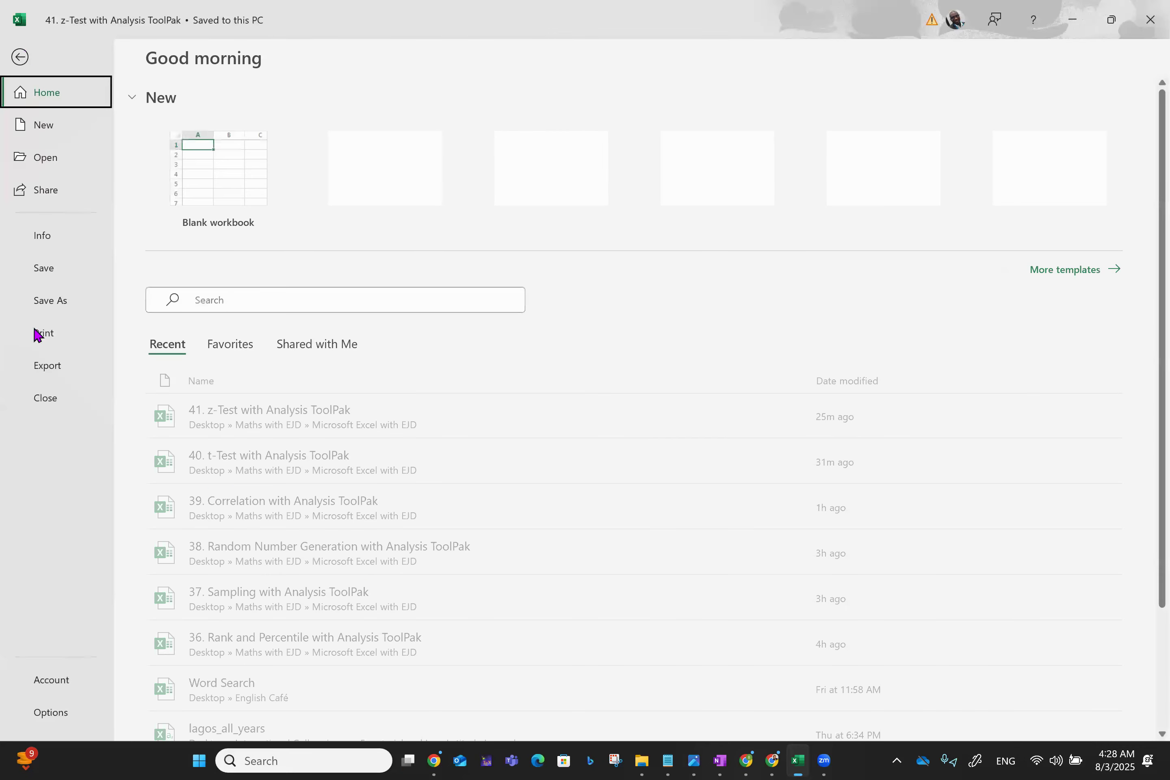
click(47, 714)
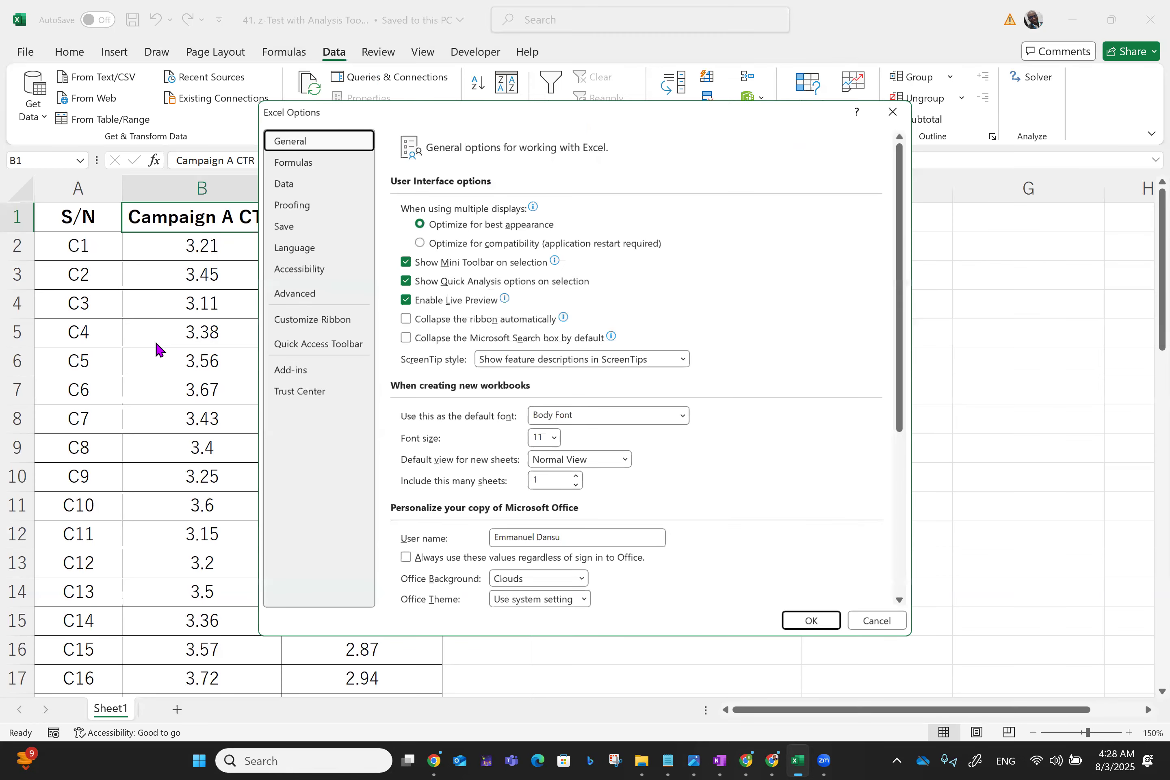
click(296, 375)
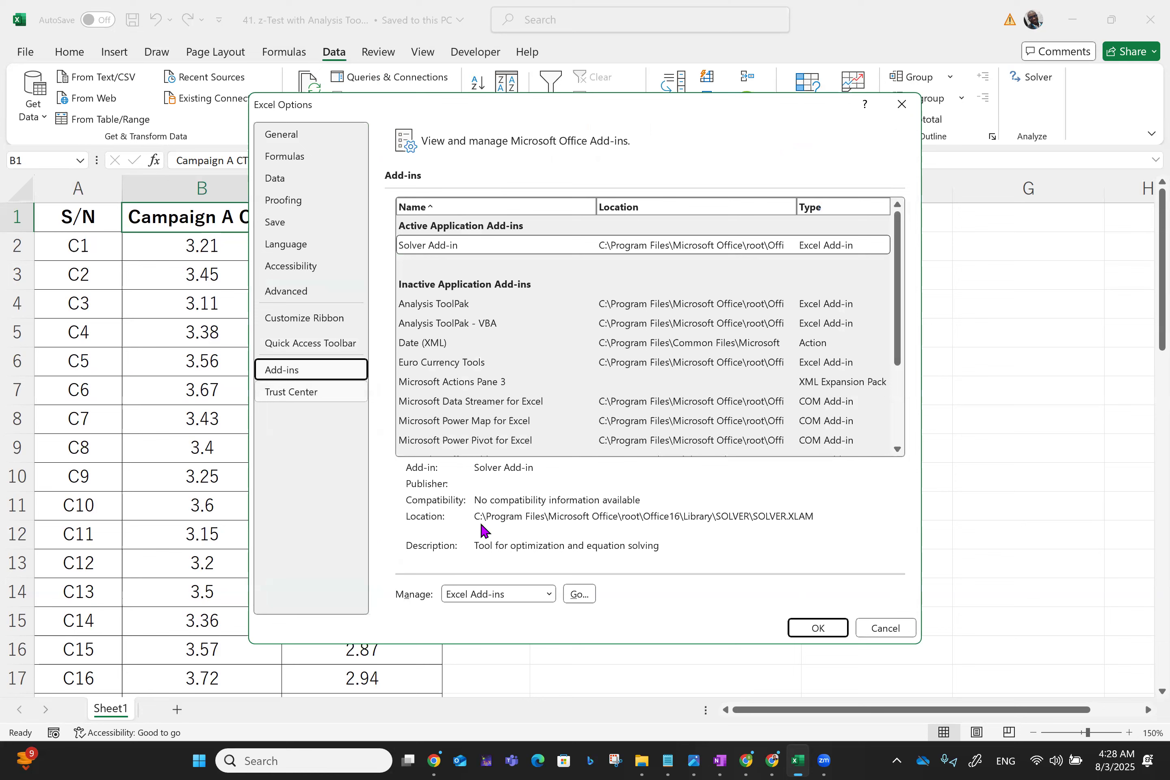
click(579, 594)
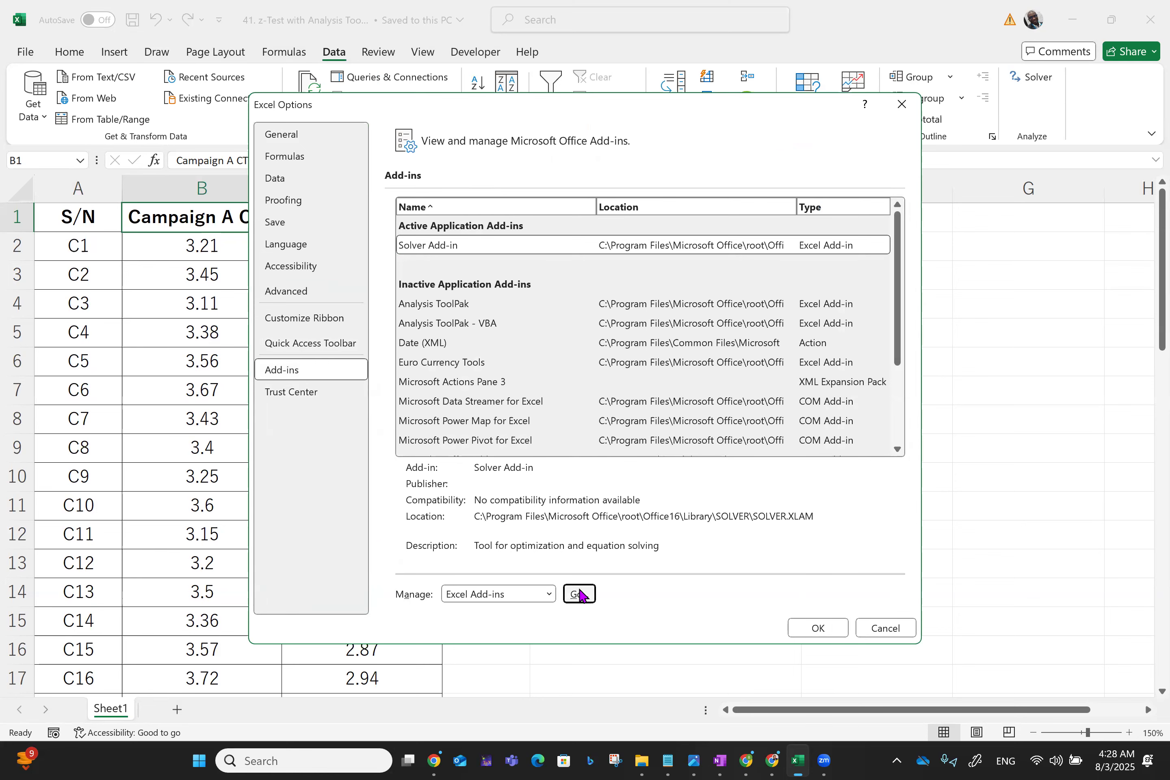
click(745, 132)
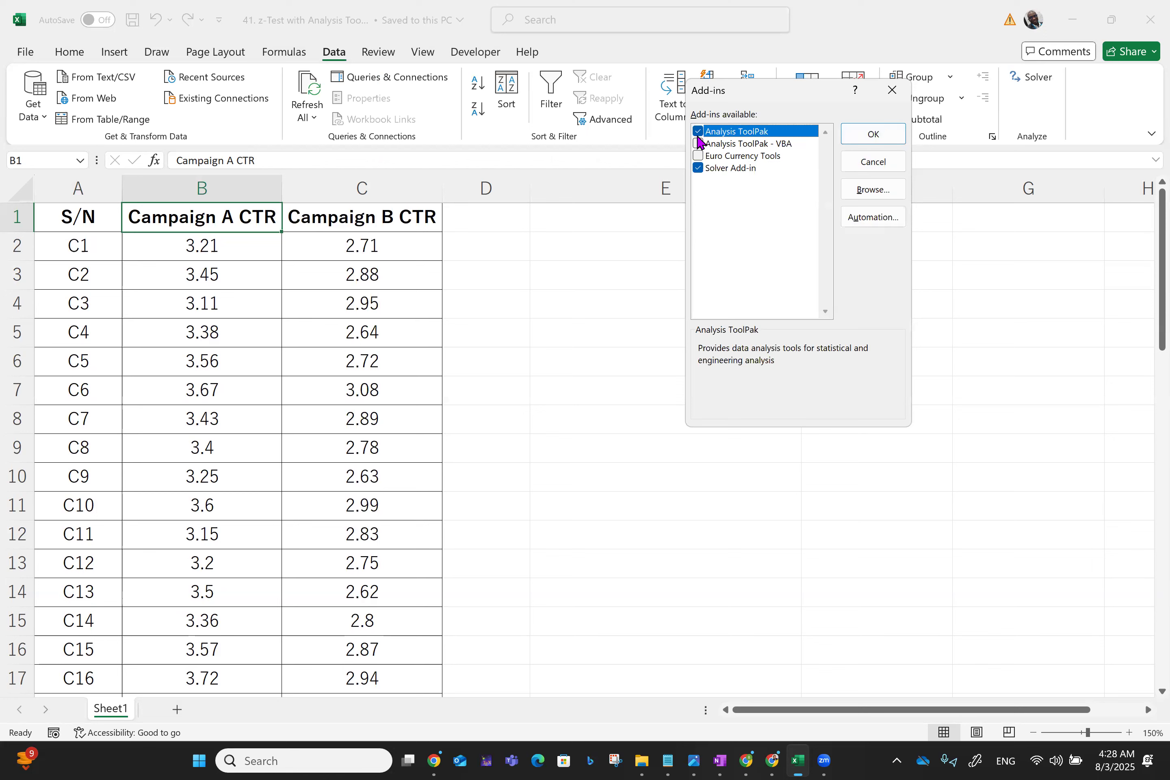
click(877, 136)
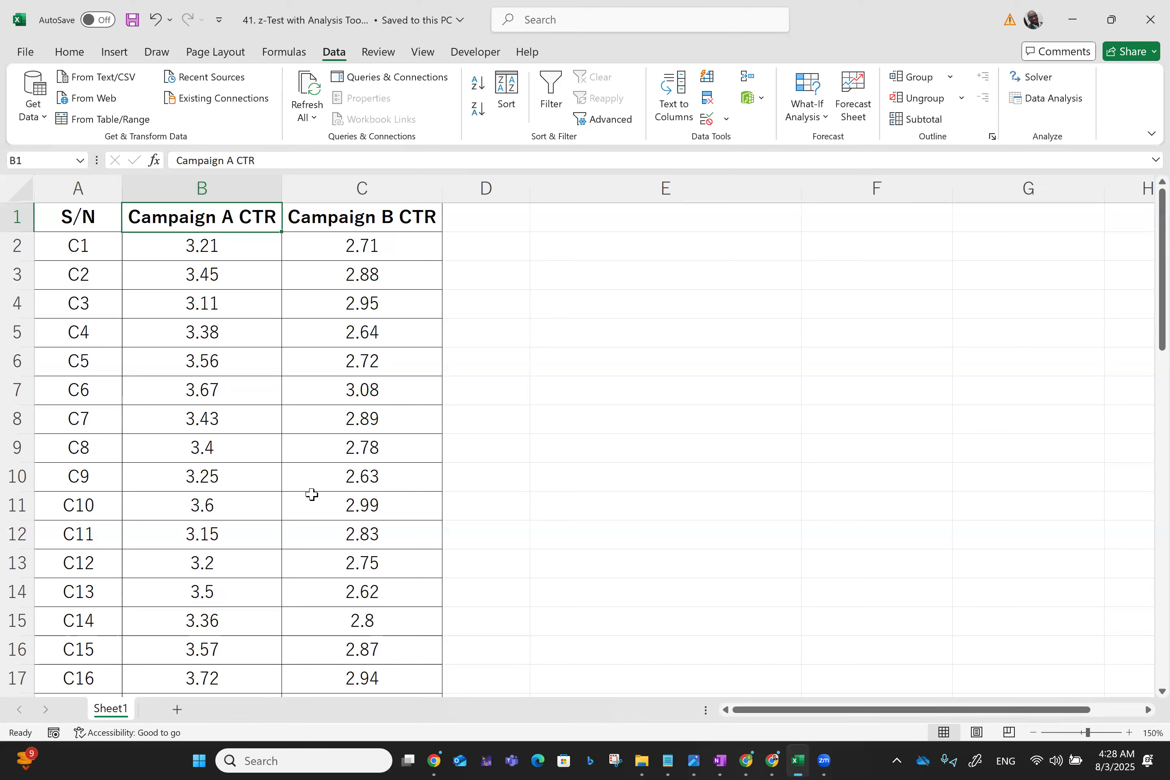
- Select cell A1 and start the z-Test: Two Sample for Means analysis tool
scroll(311, 494, down, 11)
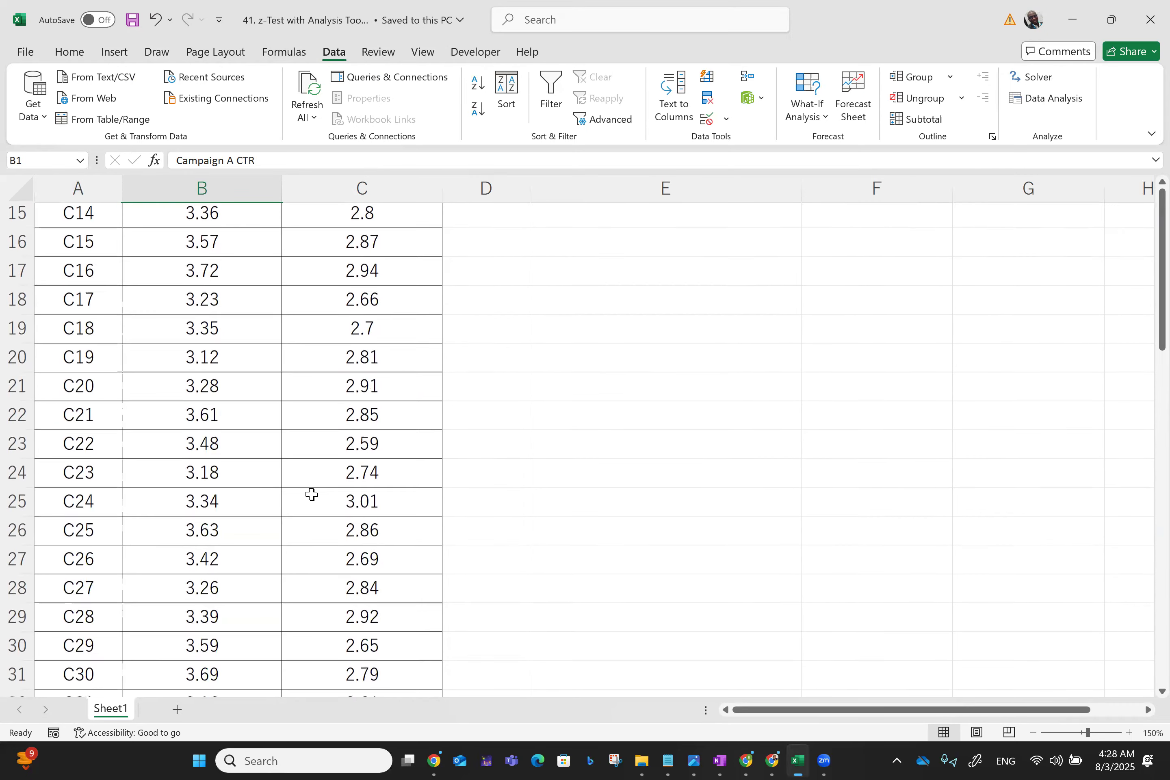
scroll(311, 494, down, 4)
scroll(312, 495, up, 7)
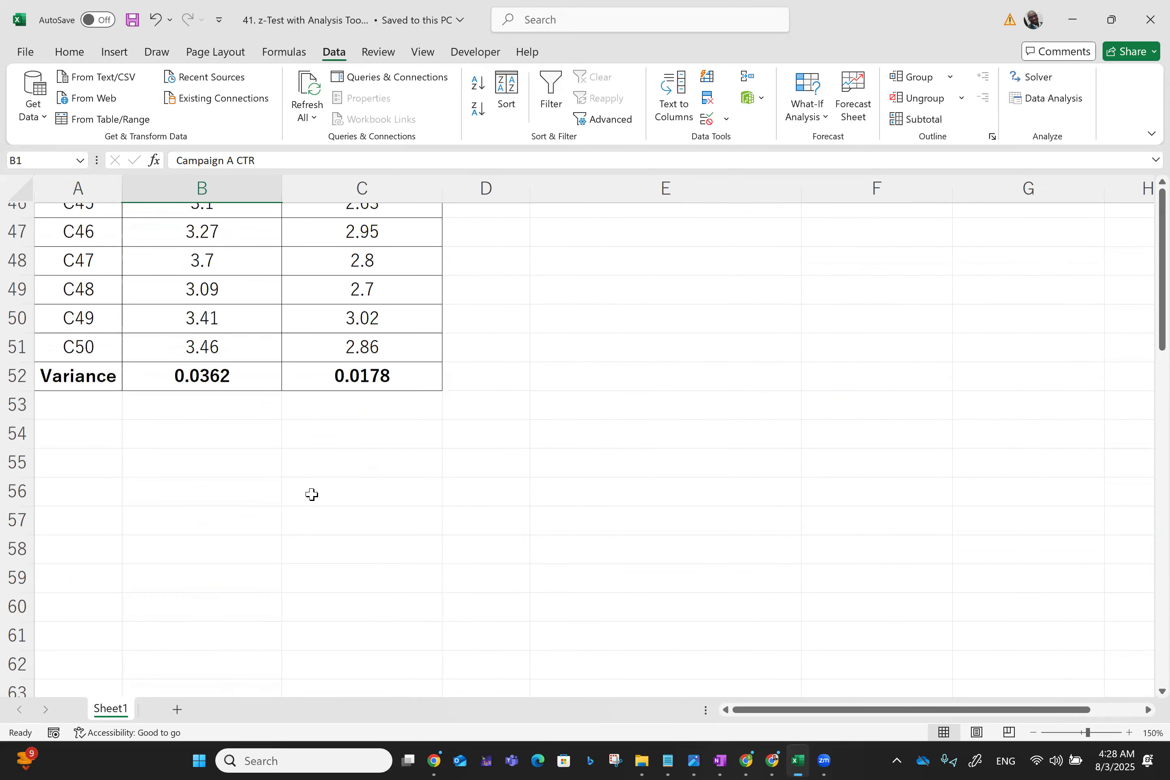
scroll(312, 494, up, 8)
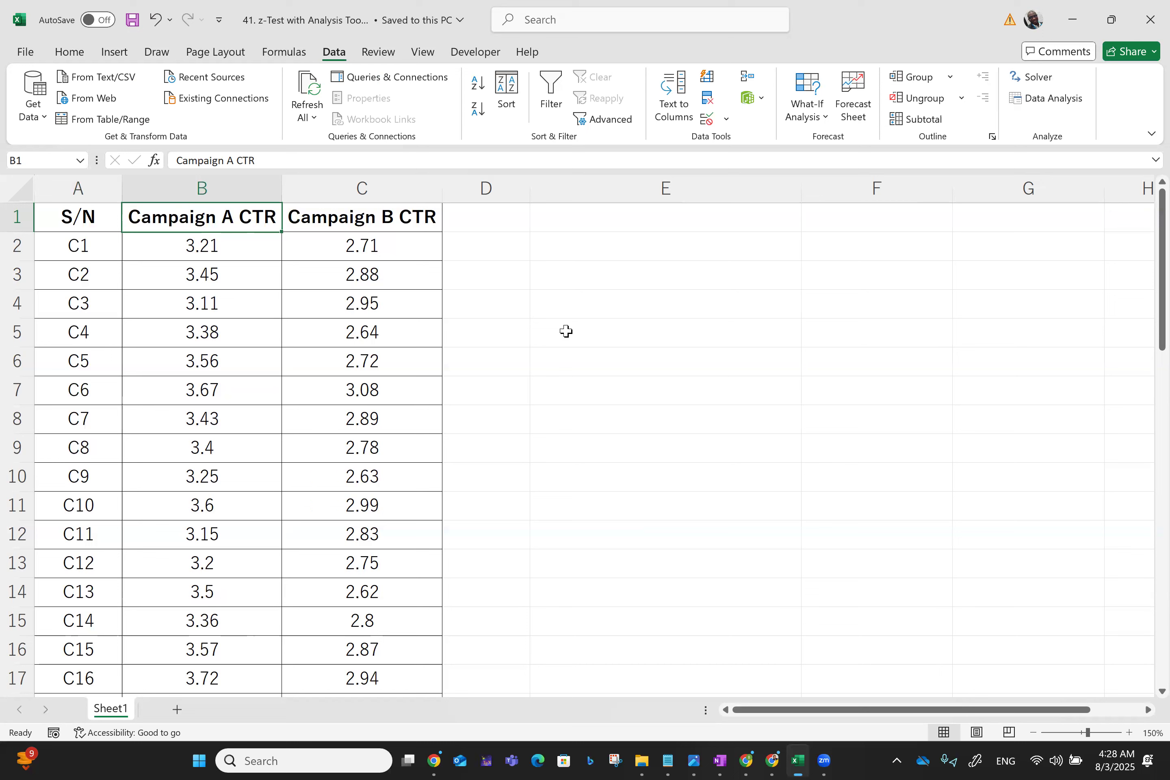
key(Left)
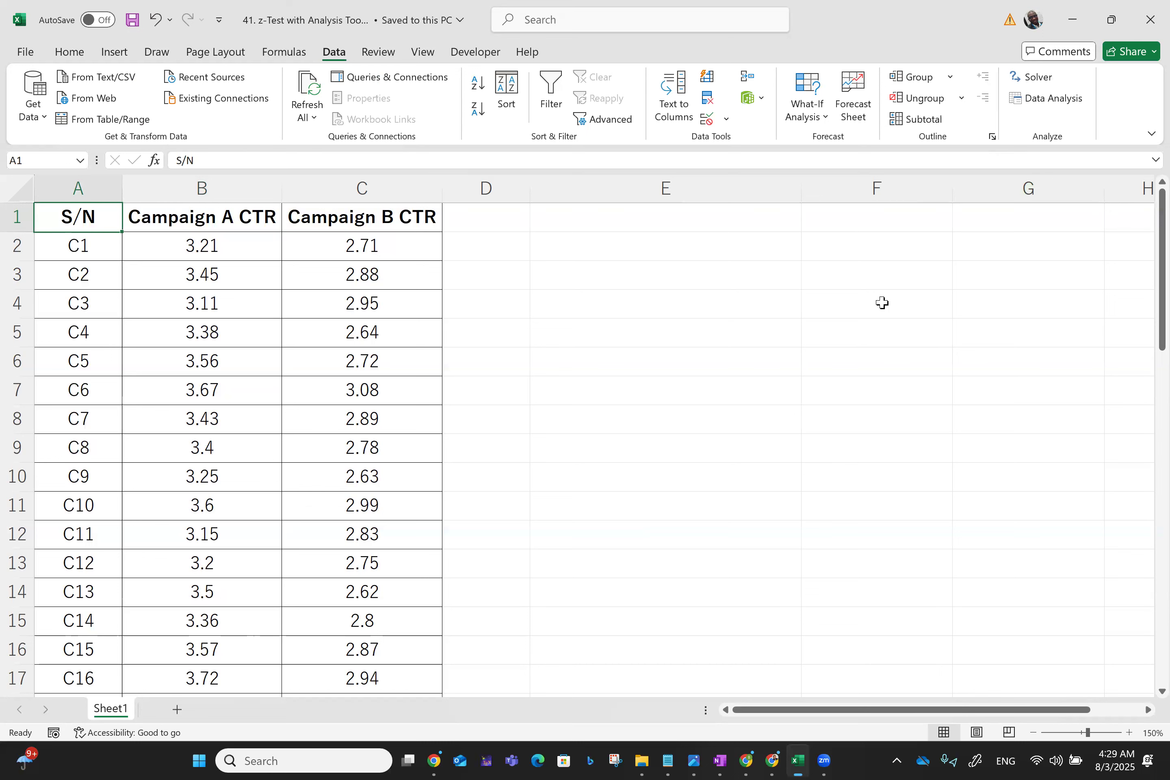
click(1047, 103)
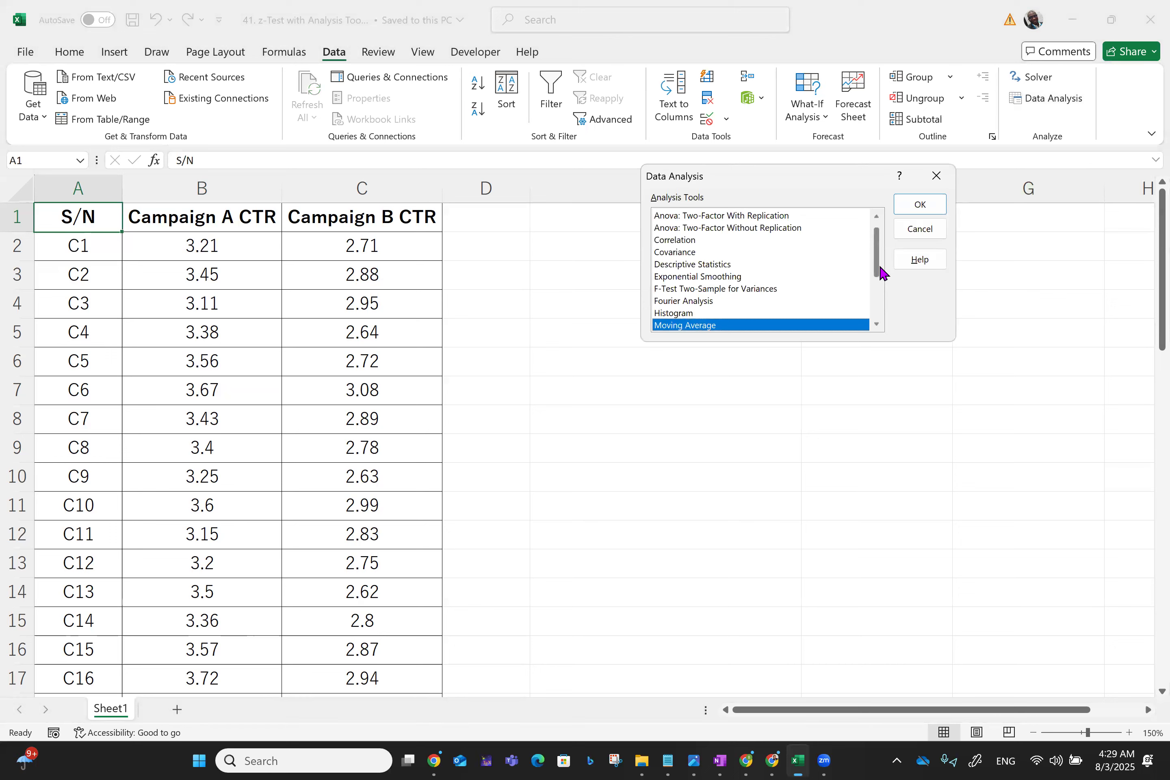
drag(880, 268, 875, 322)
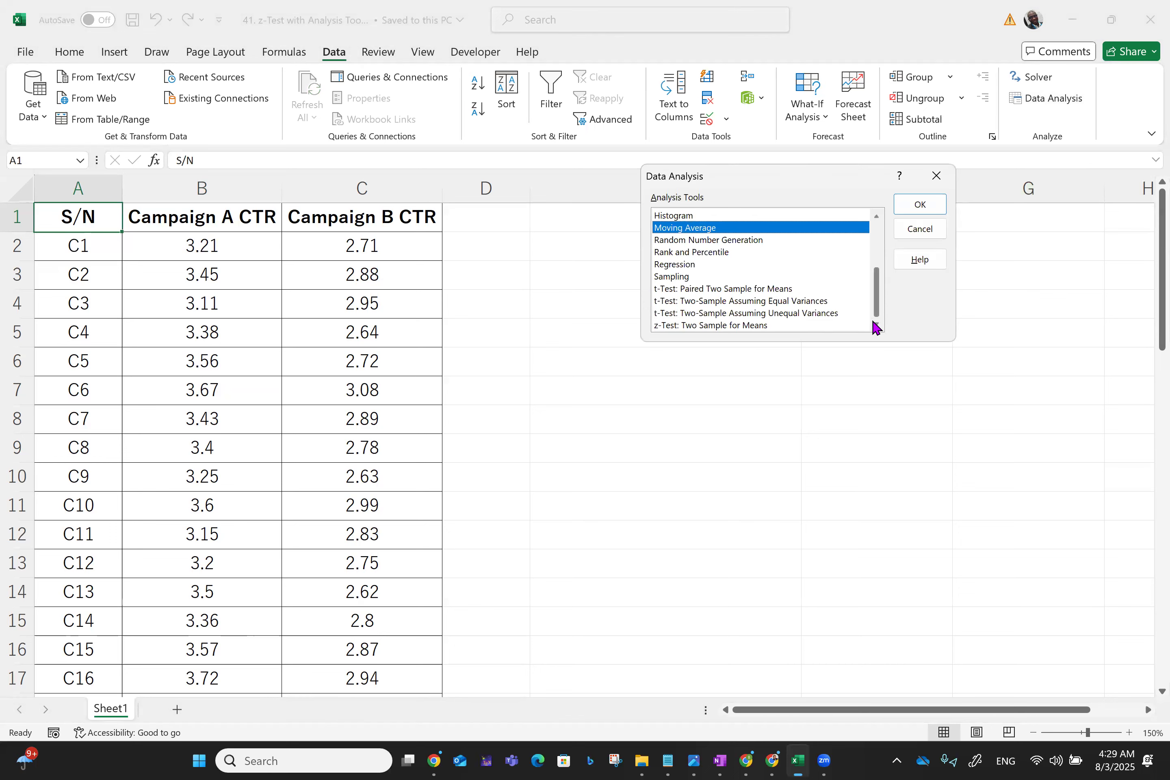
click(737, 326)
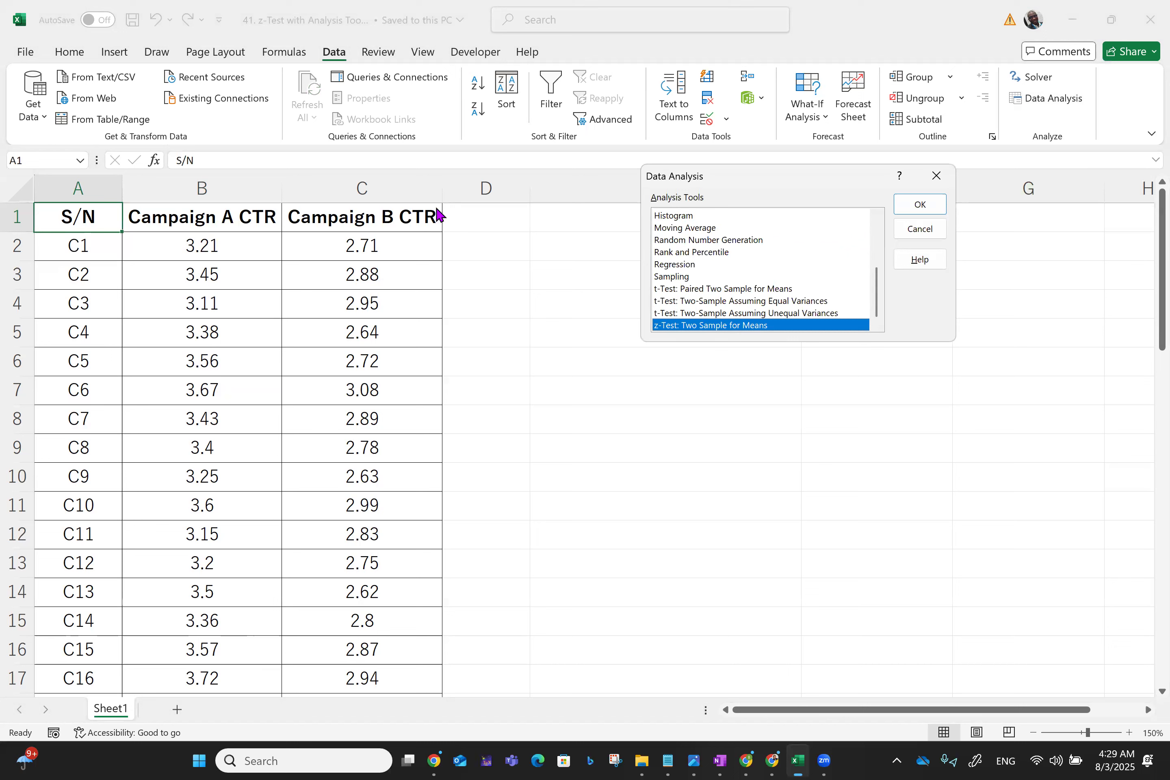
click(934, 204)
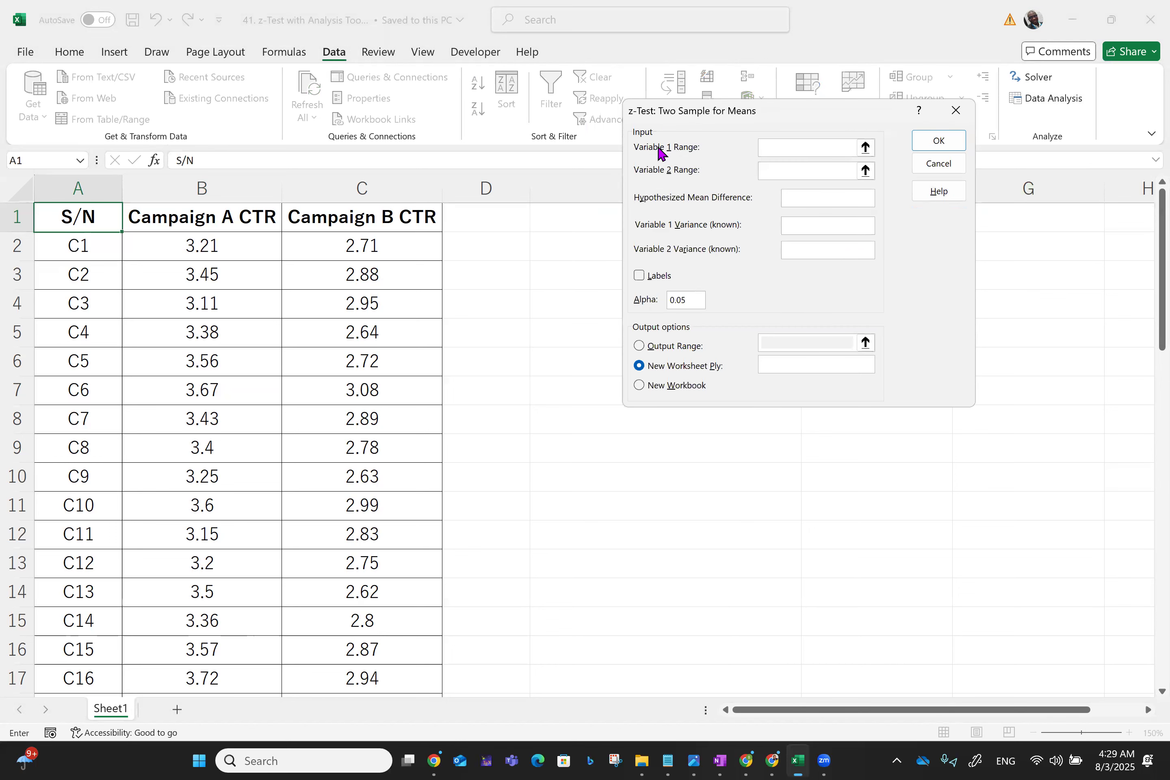
- Set the Variable 1 Range to the Campaign A CTR data with its header, $B$1:$B$51, excluding the variance row
click(198, 252)
click(200, 218)
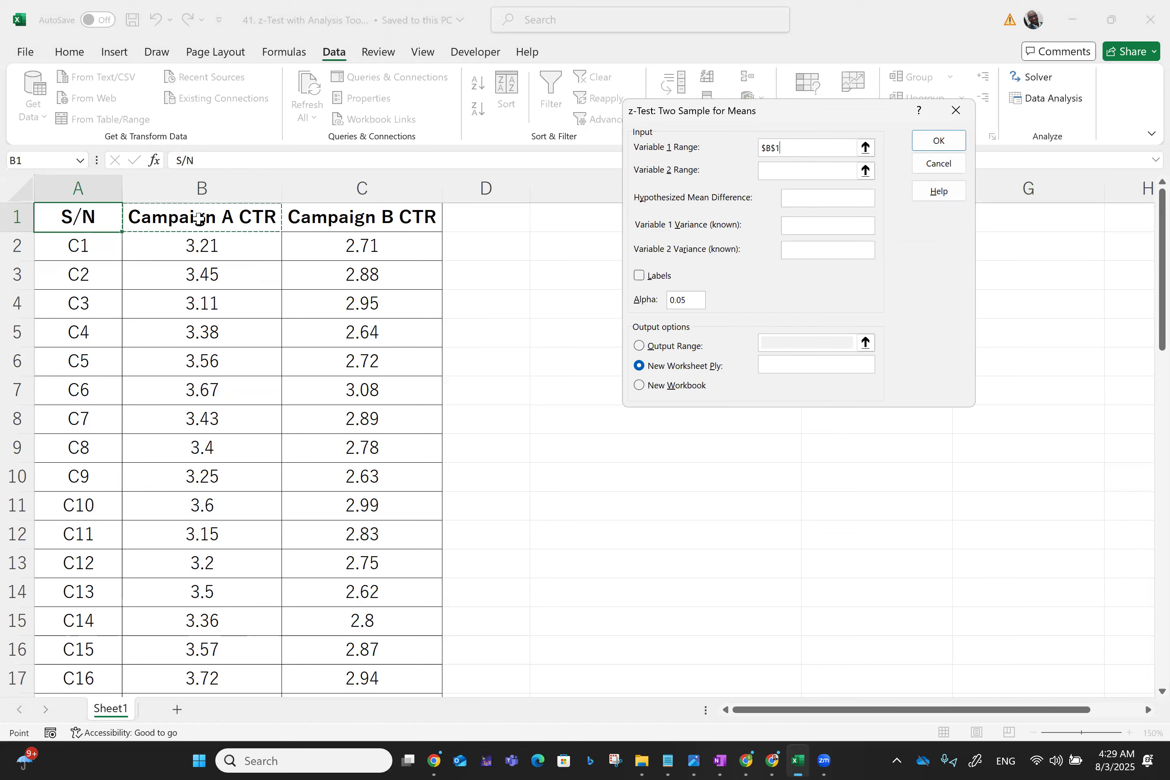
key(shift+Down)
key(shift+Down)
key(shift+Down)
key(shift+Down)
key(shift+Down)
key(shift+Down)
key(shift+Down)
key(shift+Down)
key(shift+Down)
key(shift+Down)
key(shift+Down)
key(shift+Down)
key(shift+Down)
key(shift+Down)
key(shift+Down)
key(shift+Down)
key(shift+Down)
key(shift+Down)
key(shift+Down)
key(shift+Down)
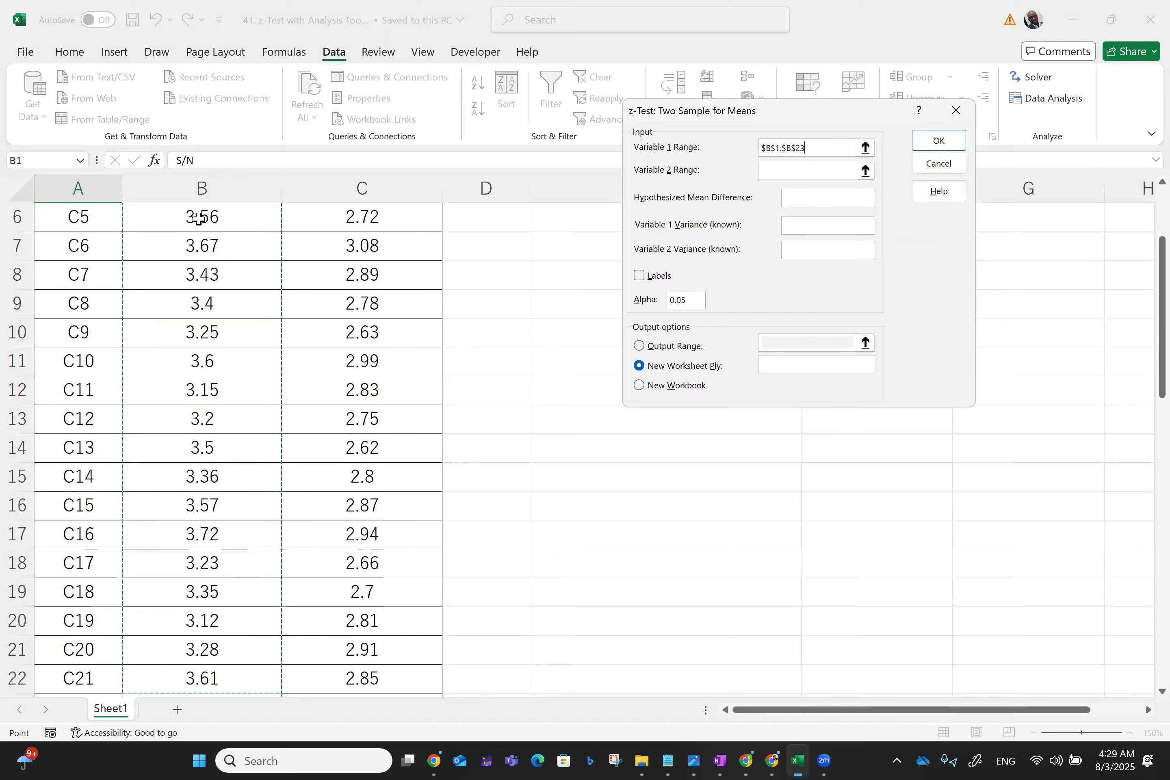
key(shift+Down)
key(shift+Down)
key(shift+Down)
key(shift+Down)
key(shift+Down)
key(shift+Down)
key(shift+Down)
key(shift+Down)
key(shift+Down)
key(shift+Down)
key(shift+Down)
key(shift+Down)
key(shift+Down)
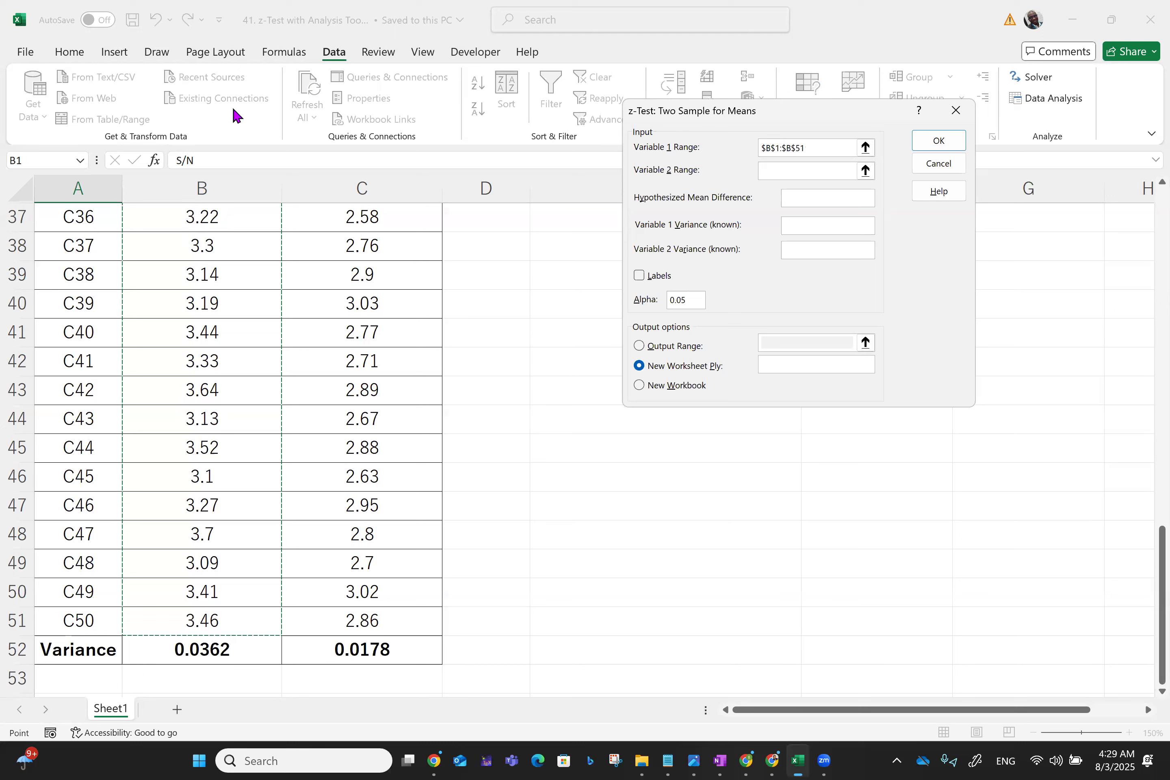
- Set the Variable 2 Range to the Campaign B CTR data with its header, $C$1:$C$51, excluding the variance row
click(783, 169)
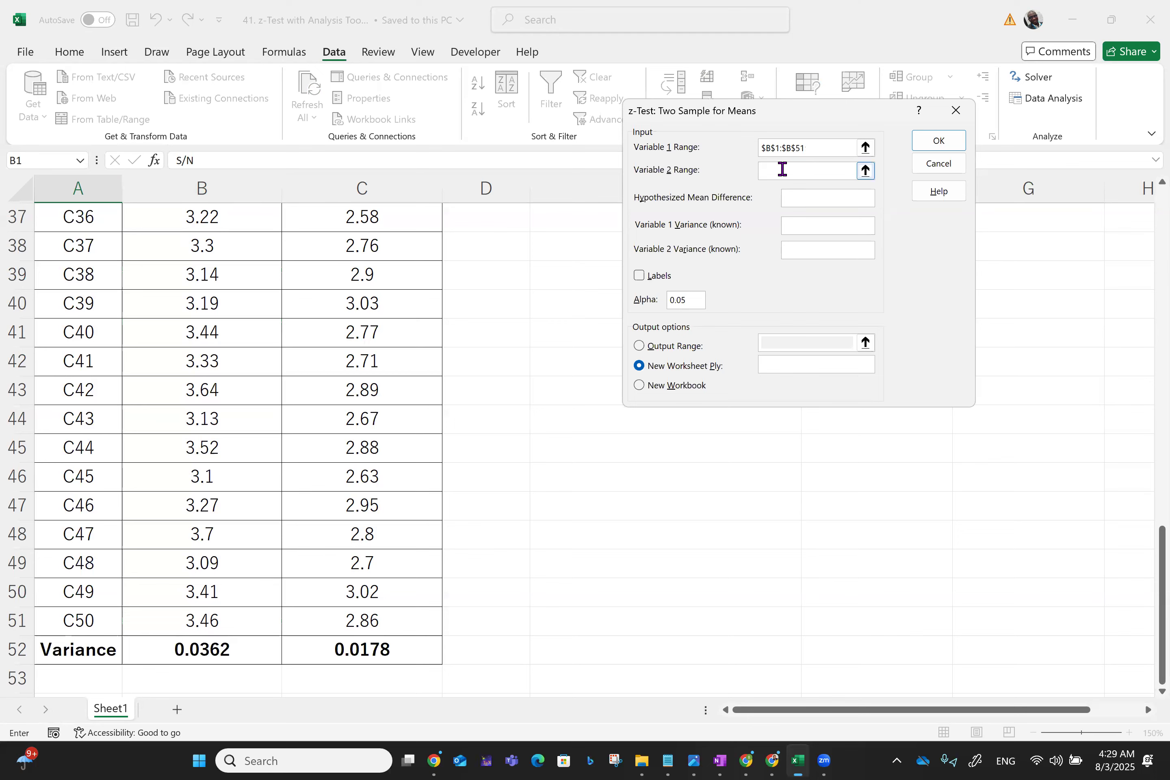
scroll(782, 169, up, 12)
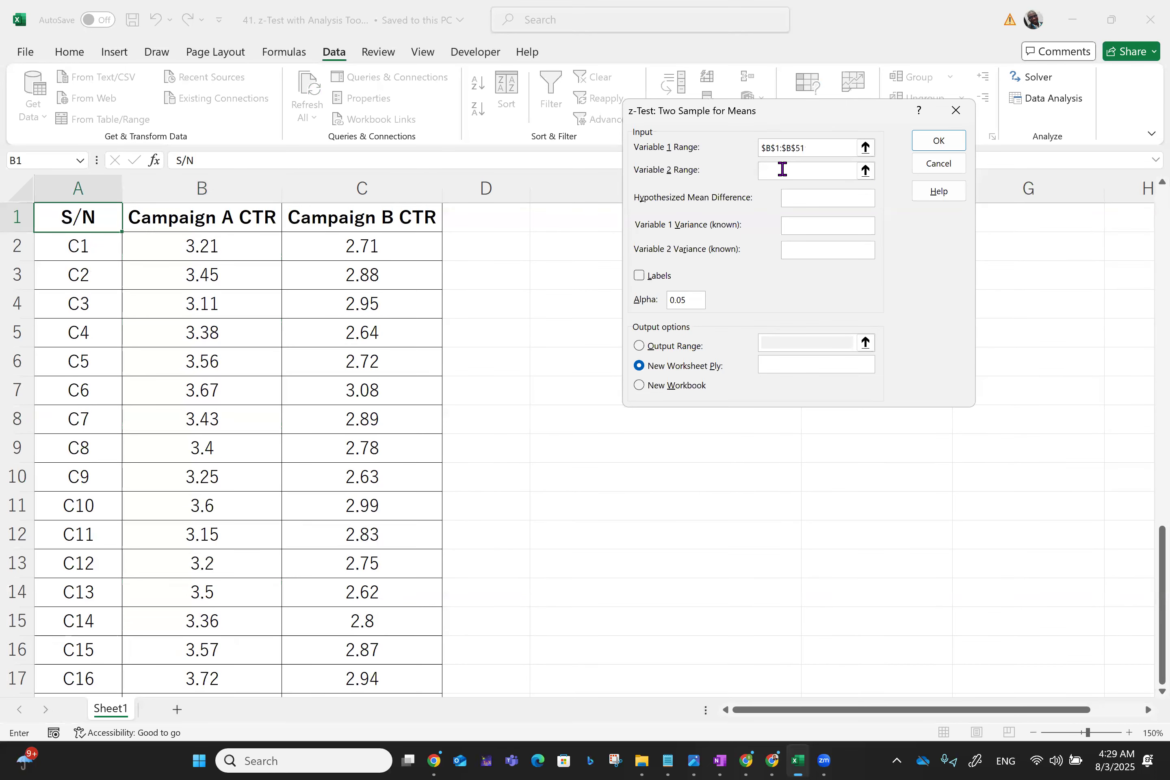
click(385, 224)
key(shift+Down)
key(shift+Down)
key(shift+Down)
key(shift+Down)
key(shift+Down)
key(shift+Down)
key(shift+Down)
key(shift+Down)
key(shift+Down)
key(shift+Down)
key(shift+Down)
key(shift+Down)
key(shift+Down)
key(shift+Down)
key(shift+Down)
key(shift+Down)
key(shift+Down)
key(shift+Down)
key(shift+Down)
key(shift+Down)
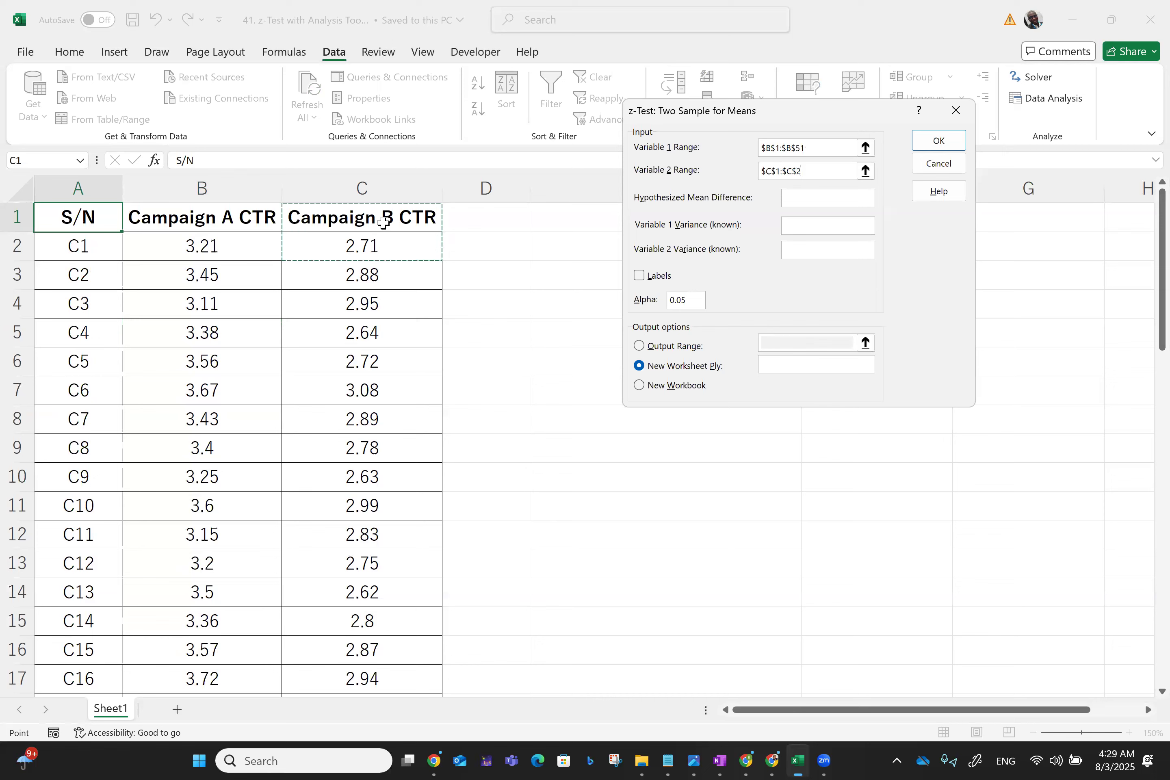
key(shift+Down)
key(shift+Down)
key(shift+Down)
key(shift+Down)
key(shift+Down)
key(shift+Down)
key(shift+Down)
key(shift+Down)
key(shift+Down)
key(shift+Down)
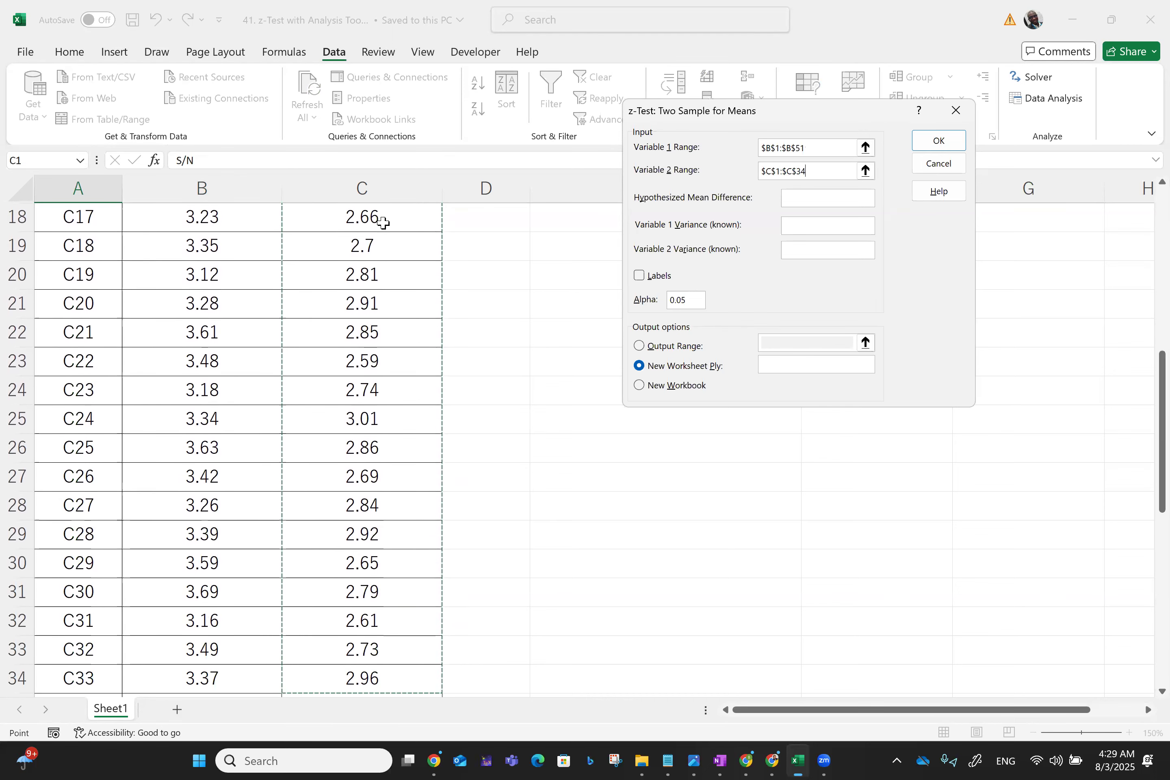
key(shift+Down)
key(shift+Down)
key(shift+Down)
key(shift+Down)
key(shift+Down)
key(shift+Down)
key(shift+Down)
key(shift+Down)
key(shift+Down)
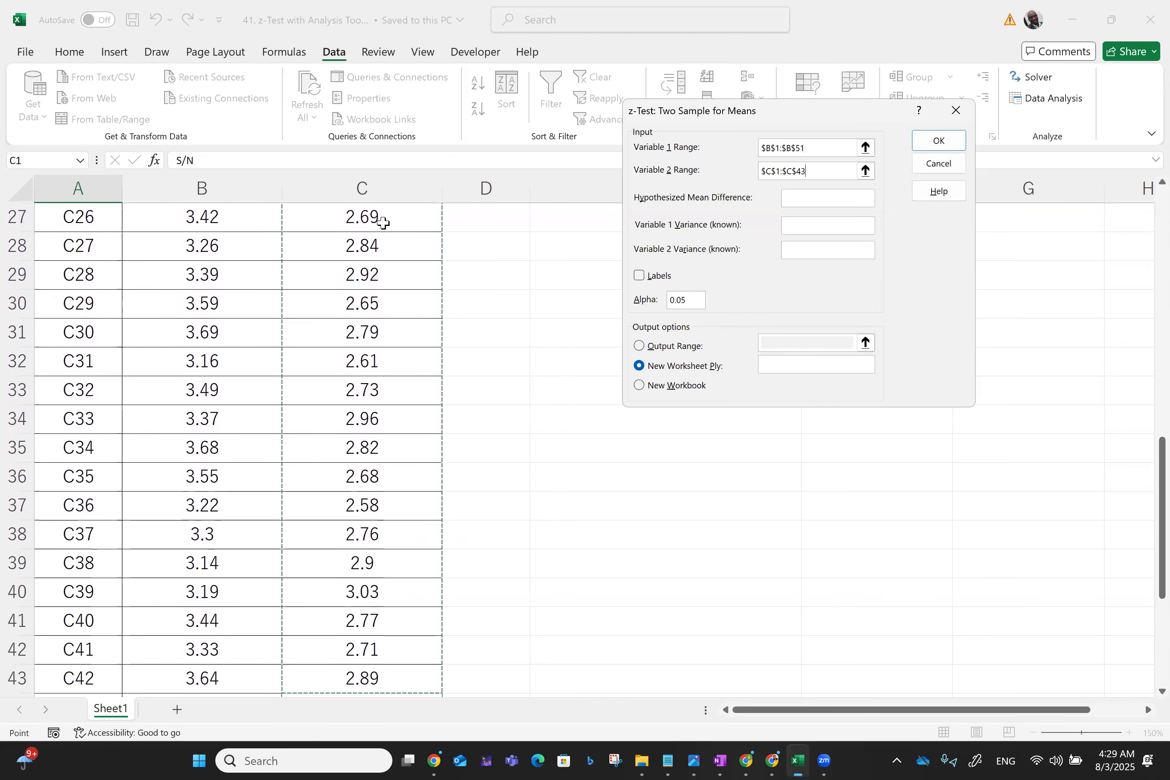
key(shift+Down)
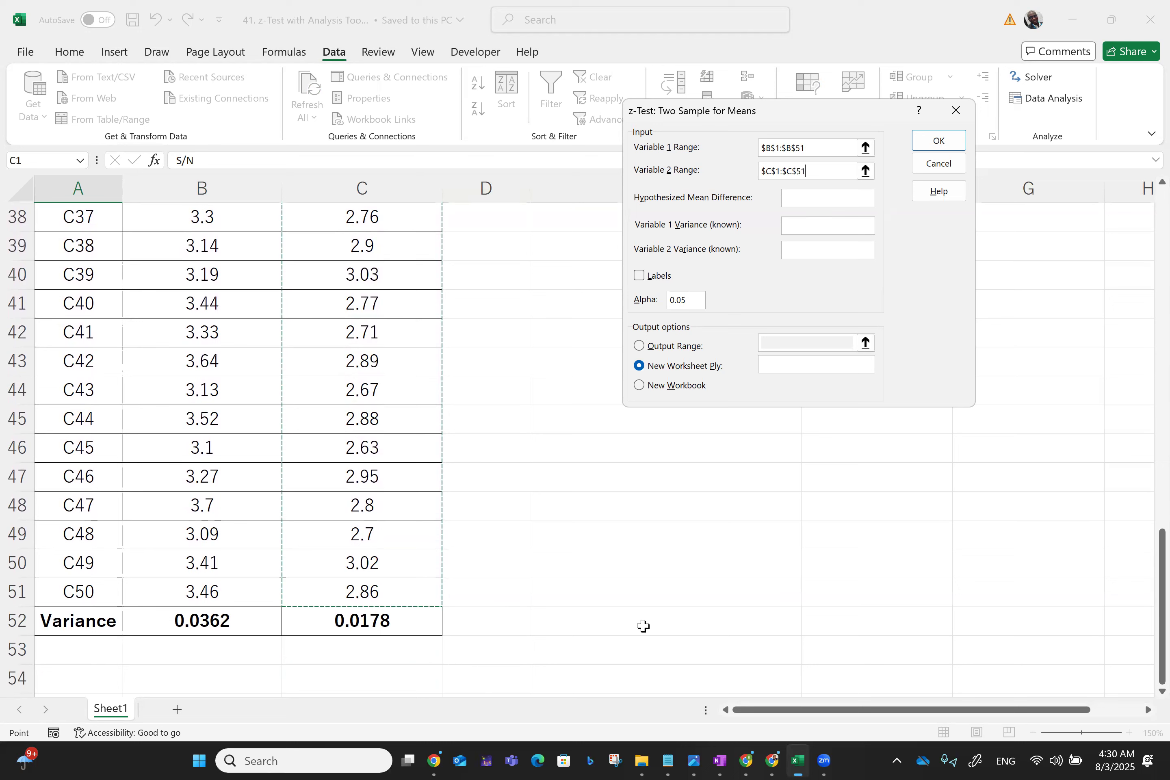
- Set the hypothesized mean difference to 0 and the known variances to 0.0362 and 0.0178, and enable Labels
click(811, 200)
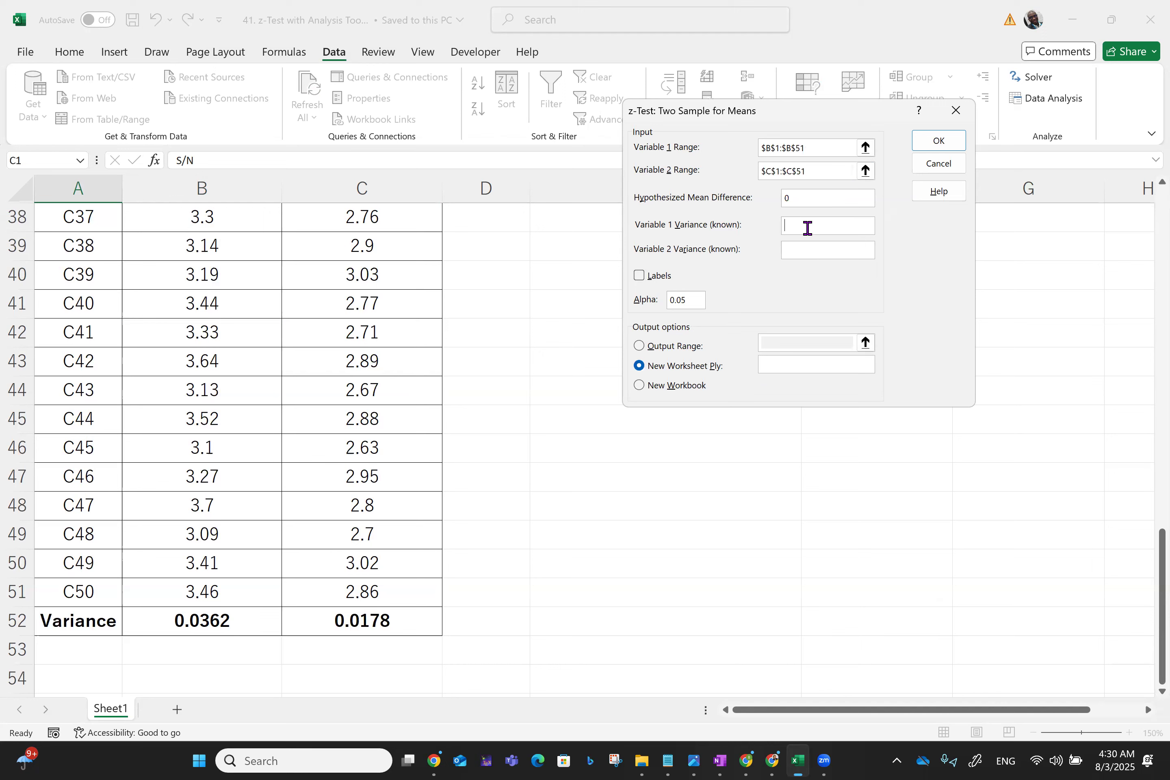
text(0.0362)
click(794, 249)
text(0.0178)
click(640, 276)
- Direct the z-test output to the range starting at $E$1 and run the analysis
click(650, 347)
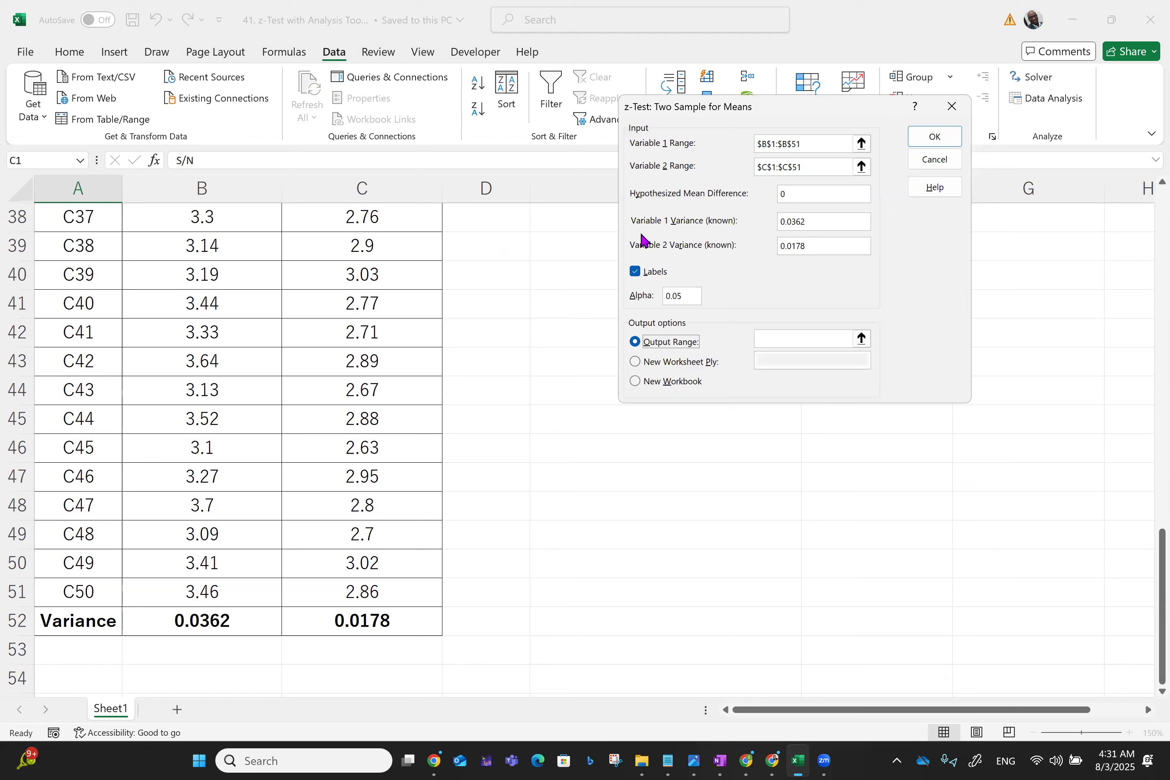
click(805, 340)
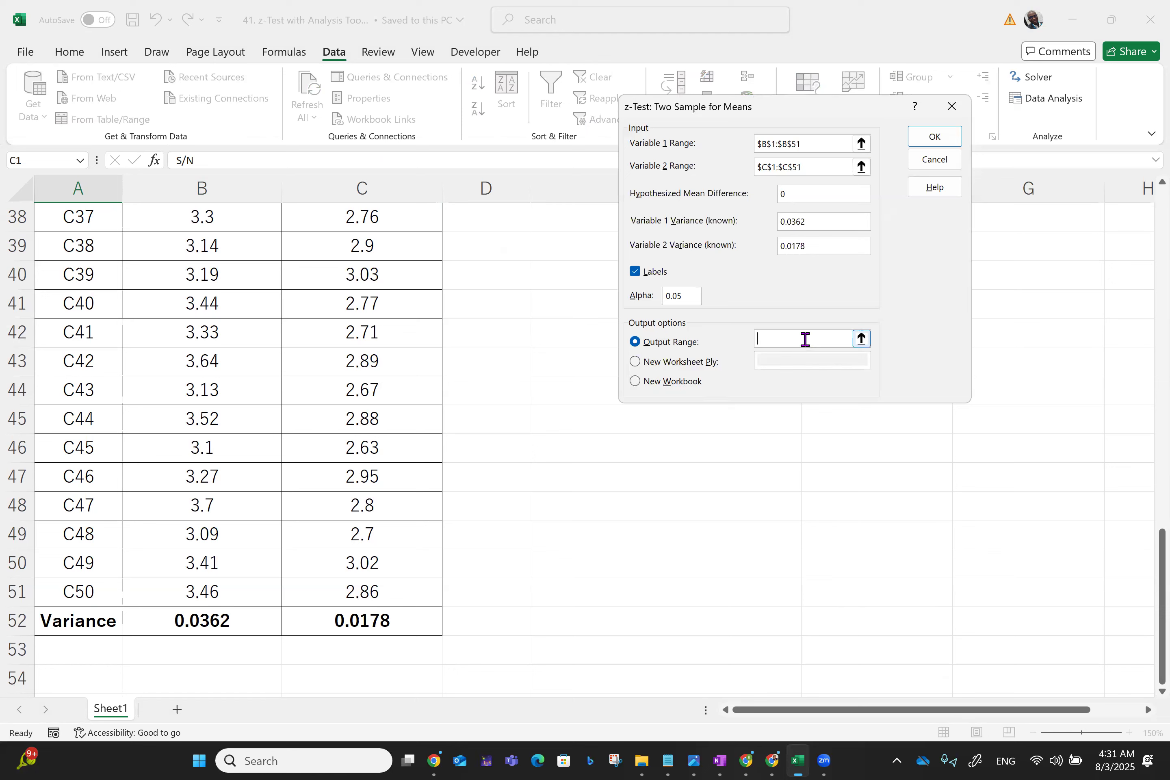
text($E$1)
click(934, 136)
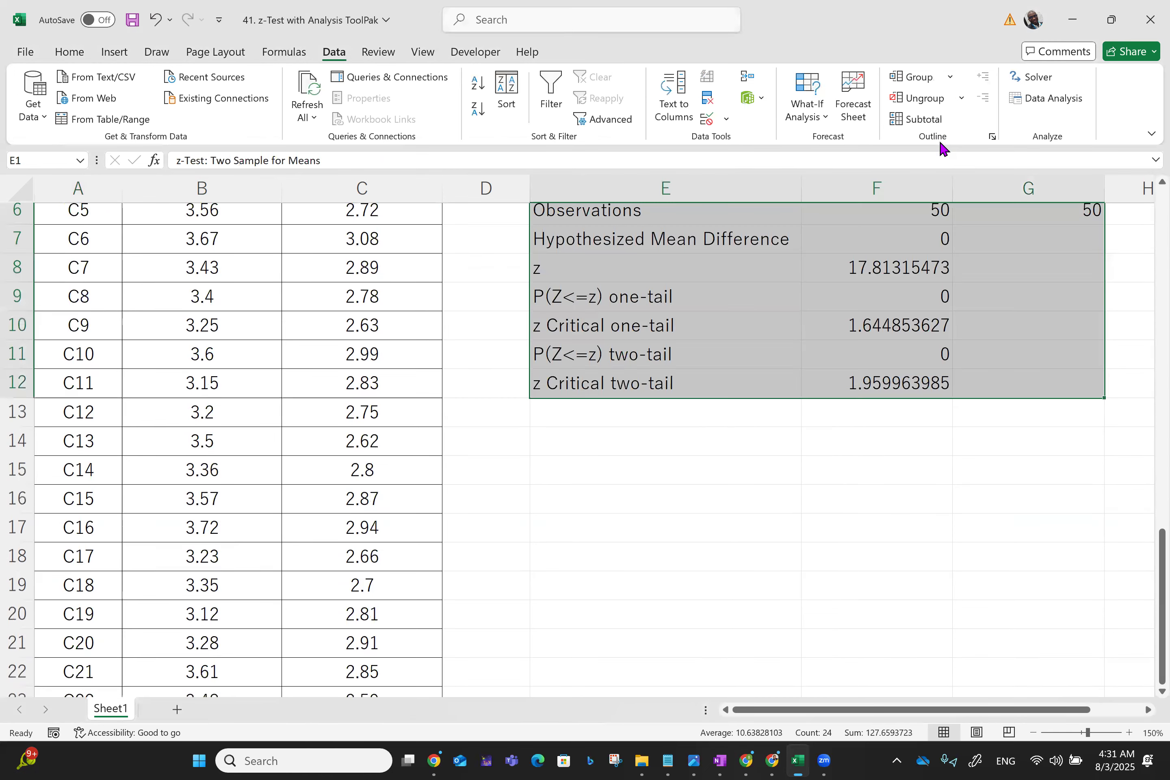
scroll(1014, 240, up, 2)
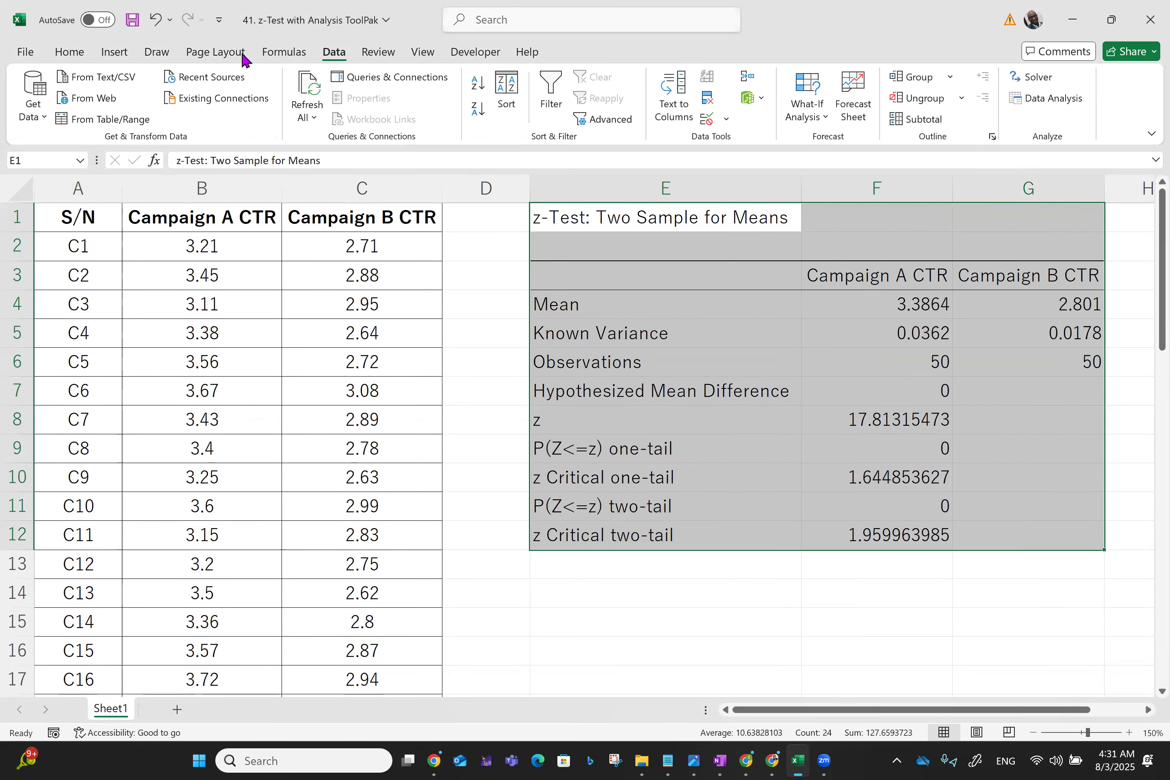
- Center the Campaign A and B values and headers of the z-test output in cells F3:G12
scroll(661, 446, right, 2)
scroll(850, 231, left, 1)
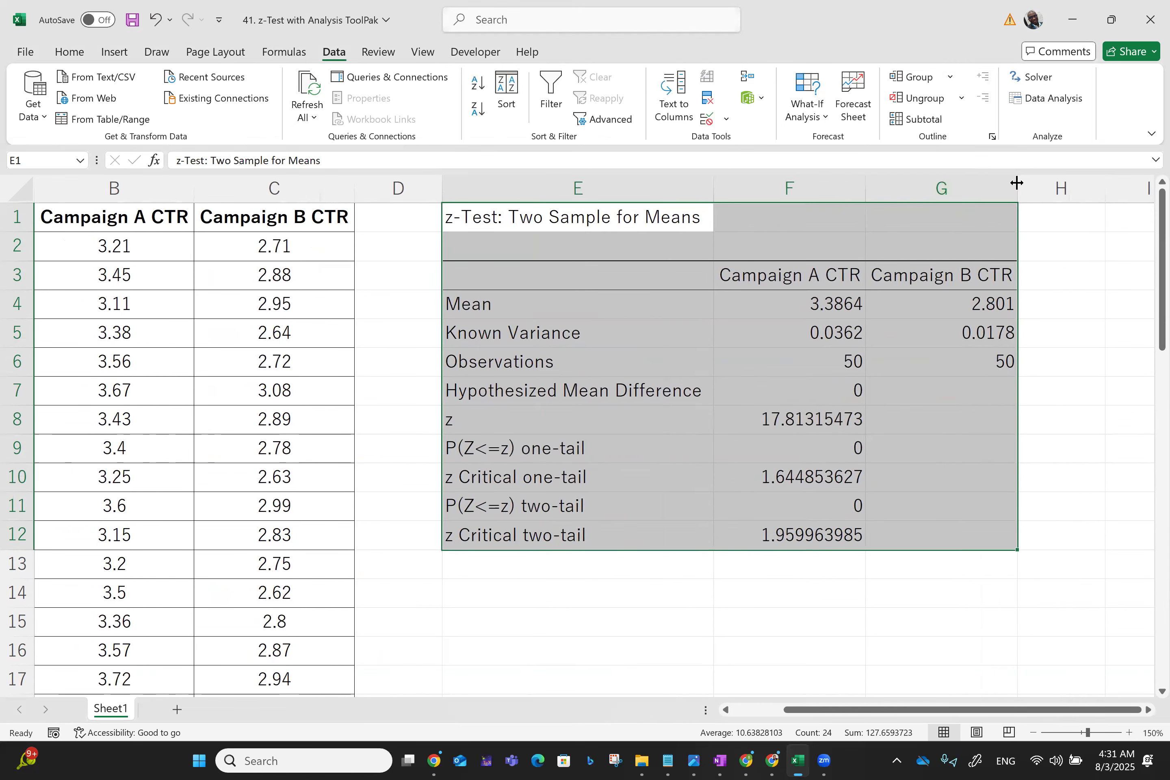
drag(812, 276, 809, 283)
key(shift+Down)
key(shift+Down)
key(shift+Down)
key(shift+Down)
key(shift+Down)
key(shift+Down)
key(shift+Down)
key(shift+Down)
key(shift+Down)
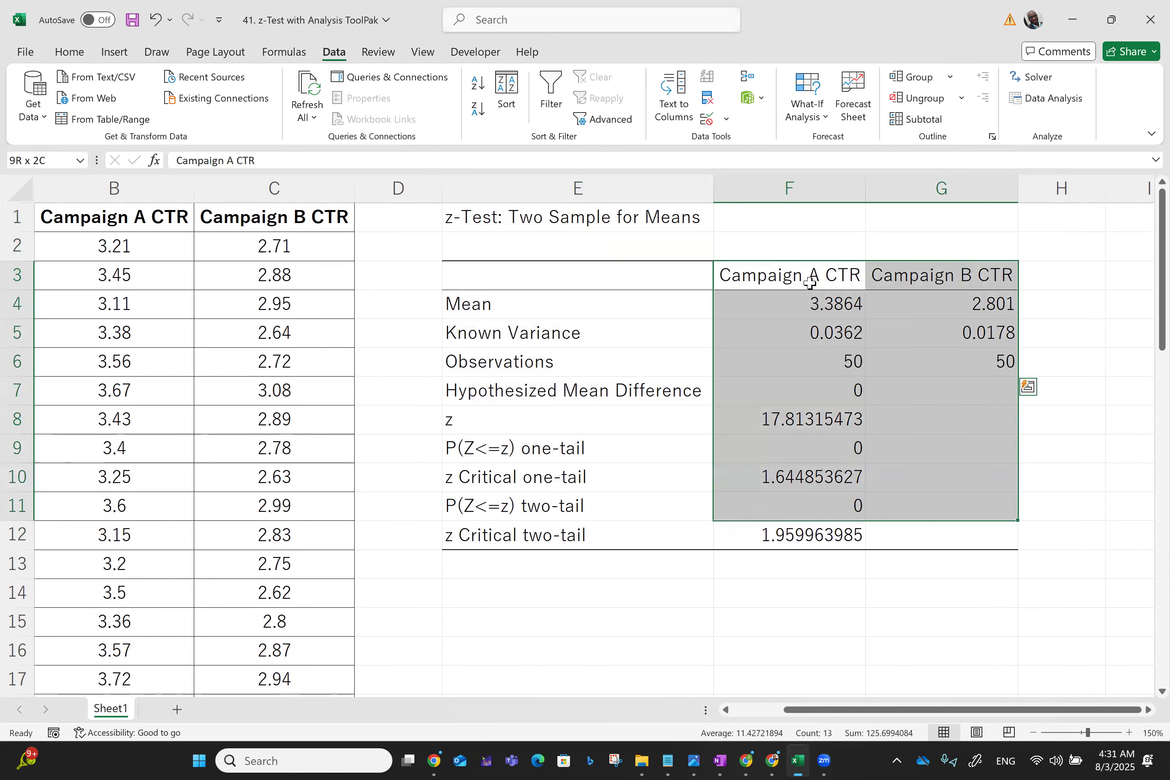
click(69, 52)
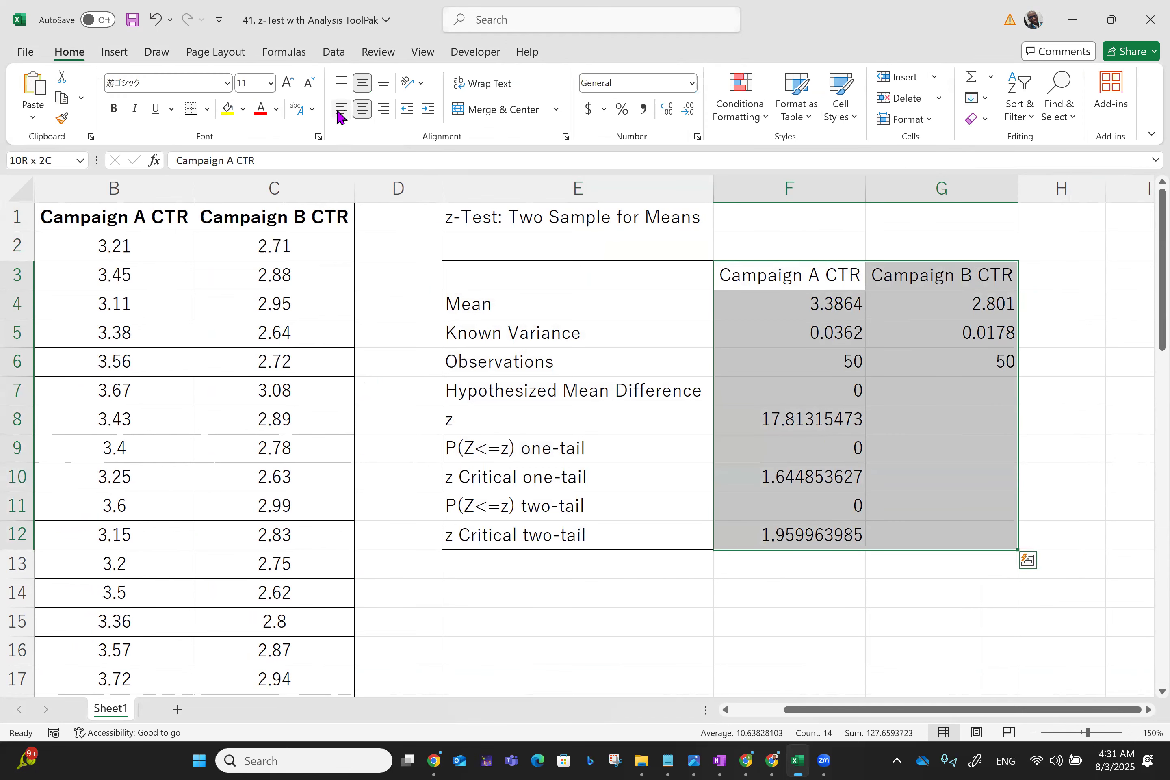
click(362, 114)
- Examine the z statistic and the one-tail and two-tail p-value and critical value rows in the output table
click(837, 427)
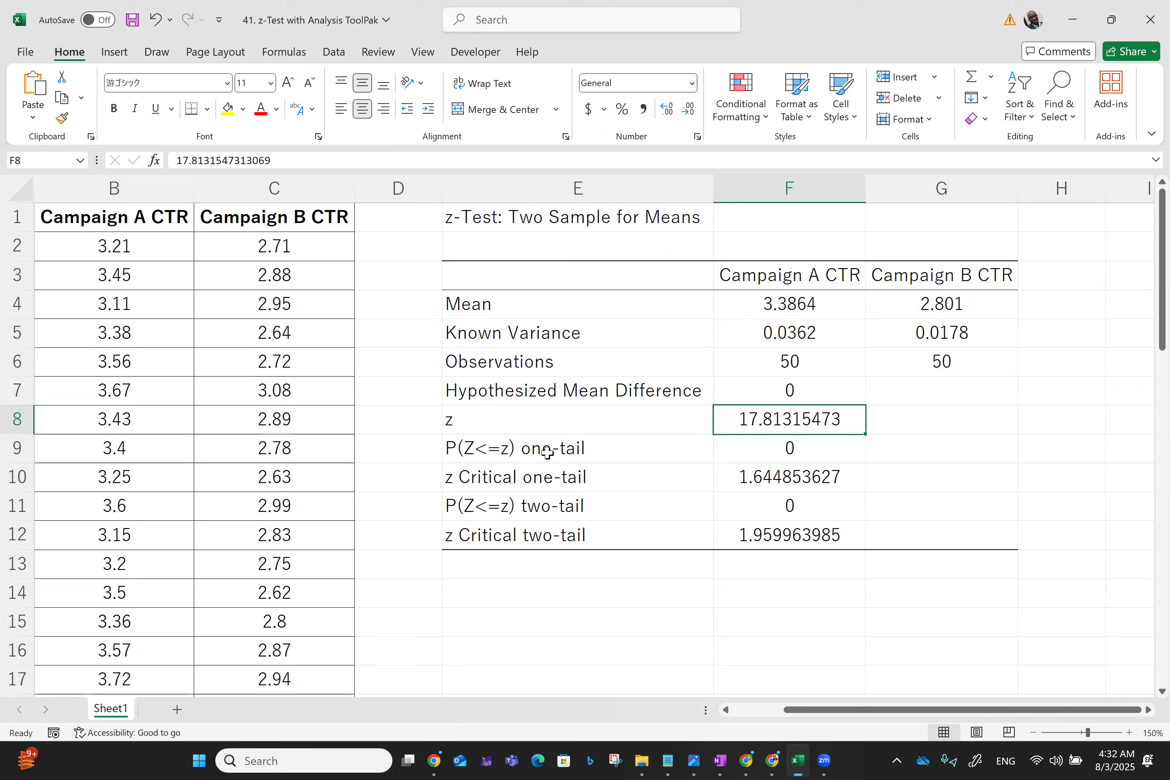
click(487, 454)
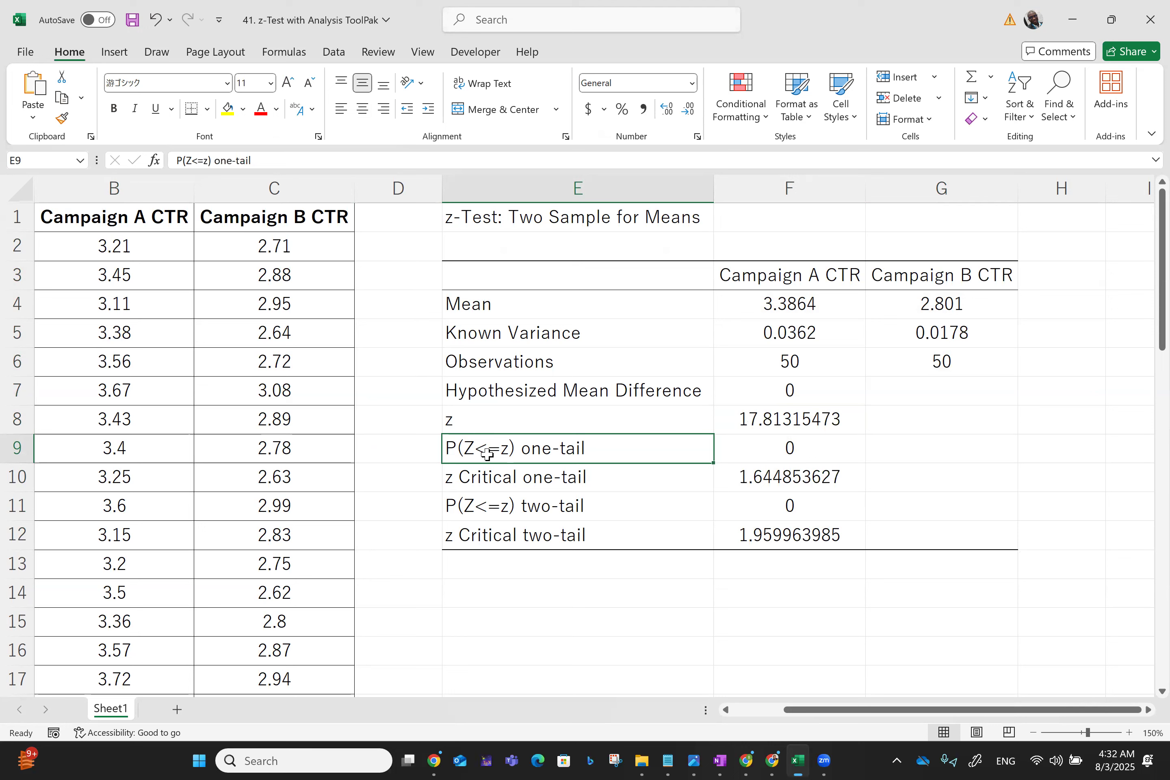
click(541, 513)
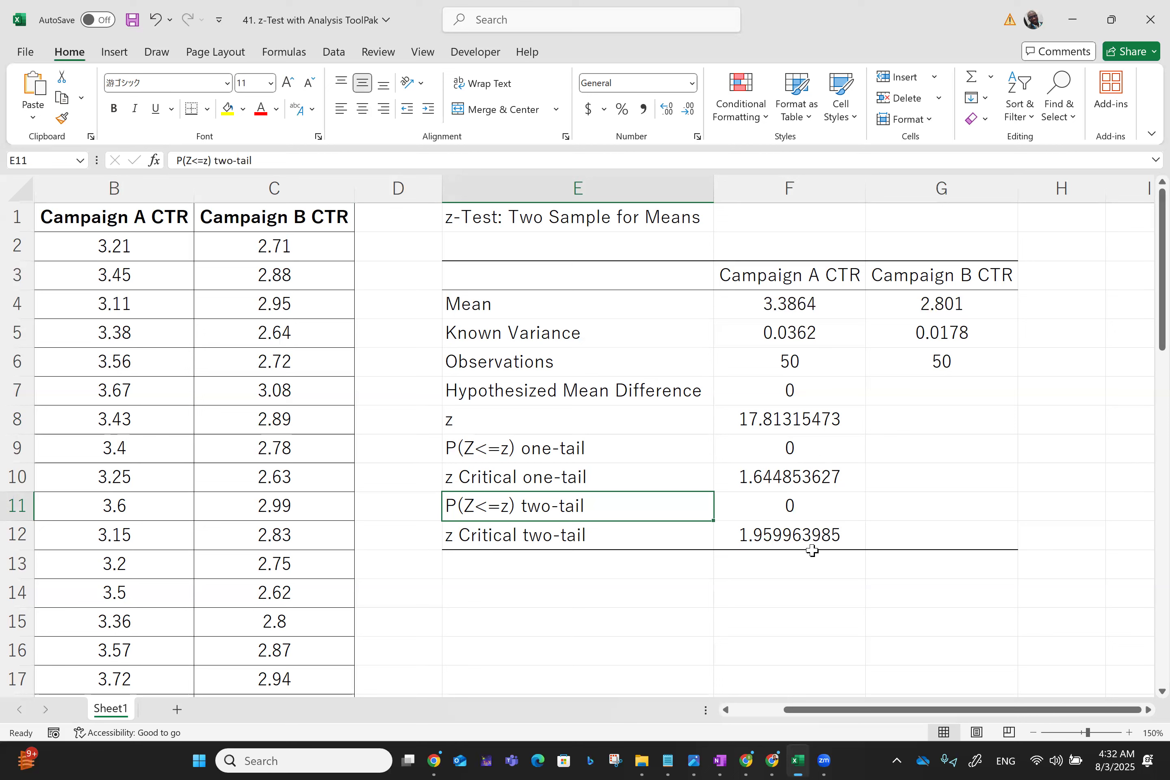
click(625, 480)
click(581, 519)
click(569, 482)
click(566, 540)
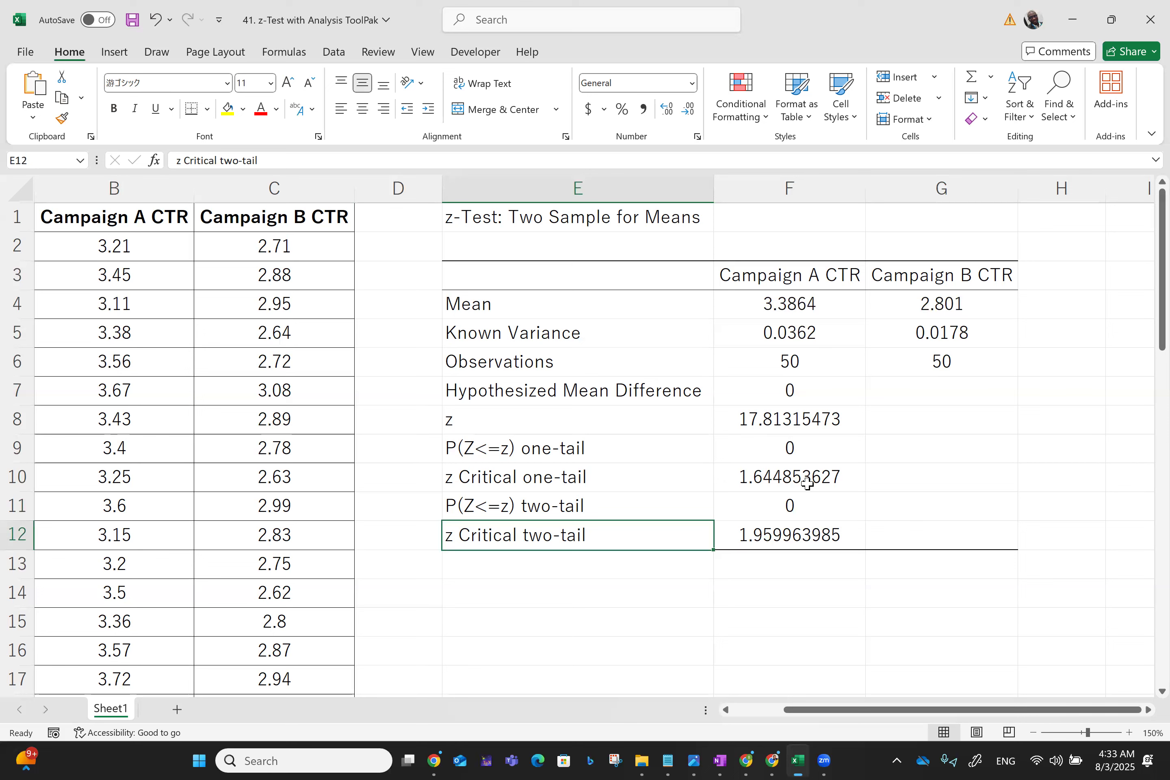
- Compare the z statistic in F8 with the one-tail critical value in F10, and check the one-tail p-value in F9
click(798, 444)
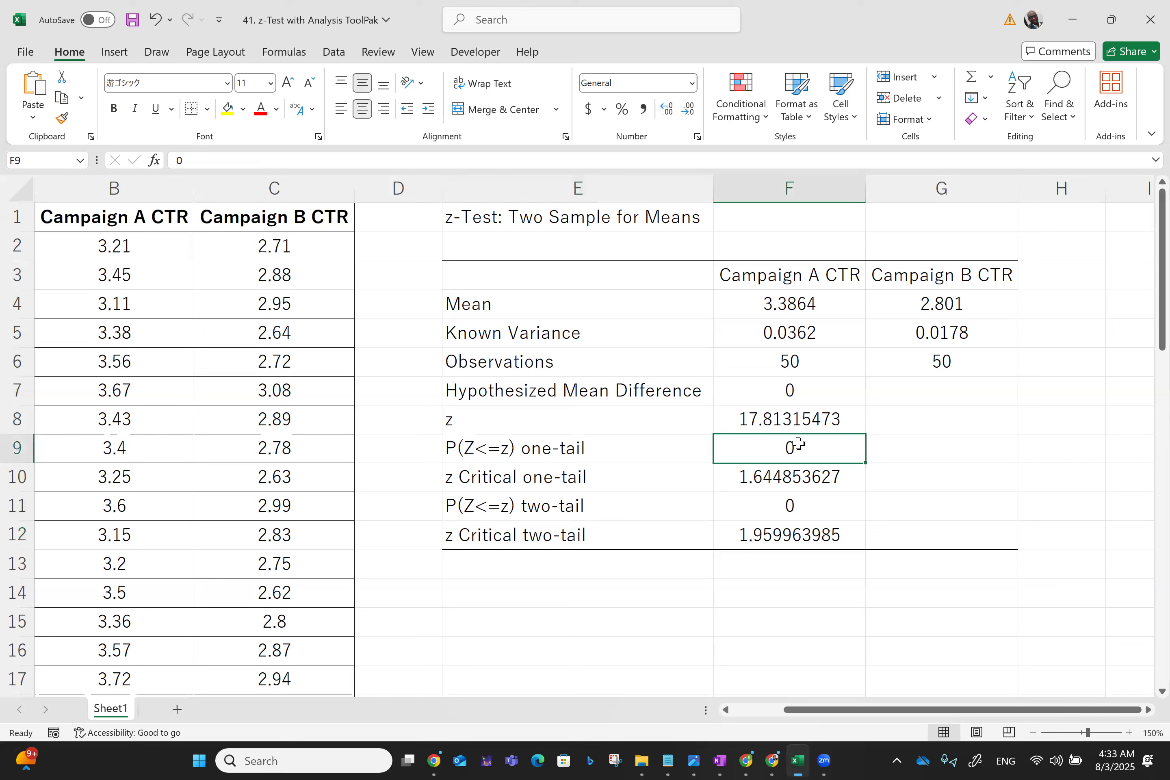
click(774, 478)
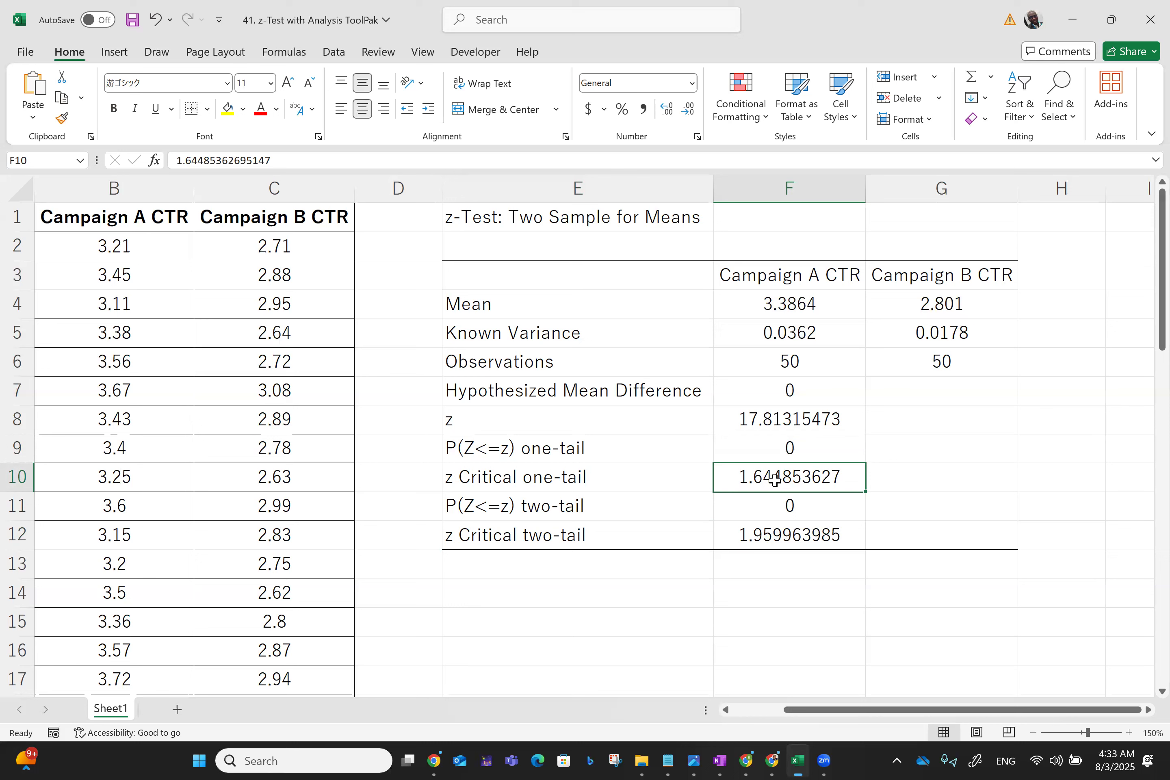
click(778, 416)
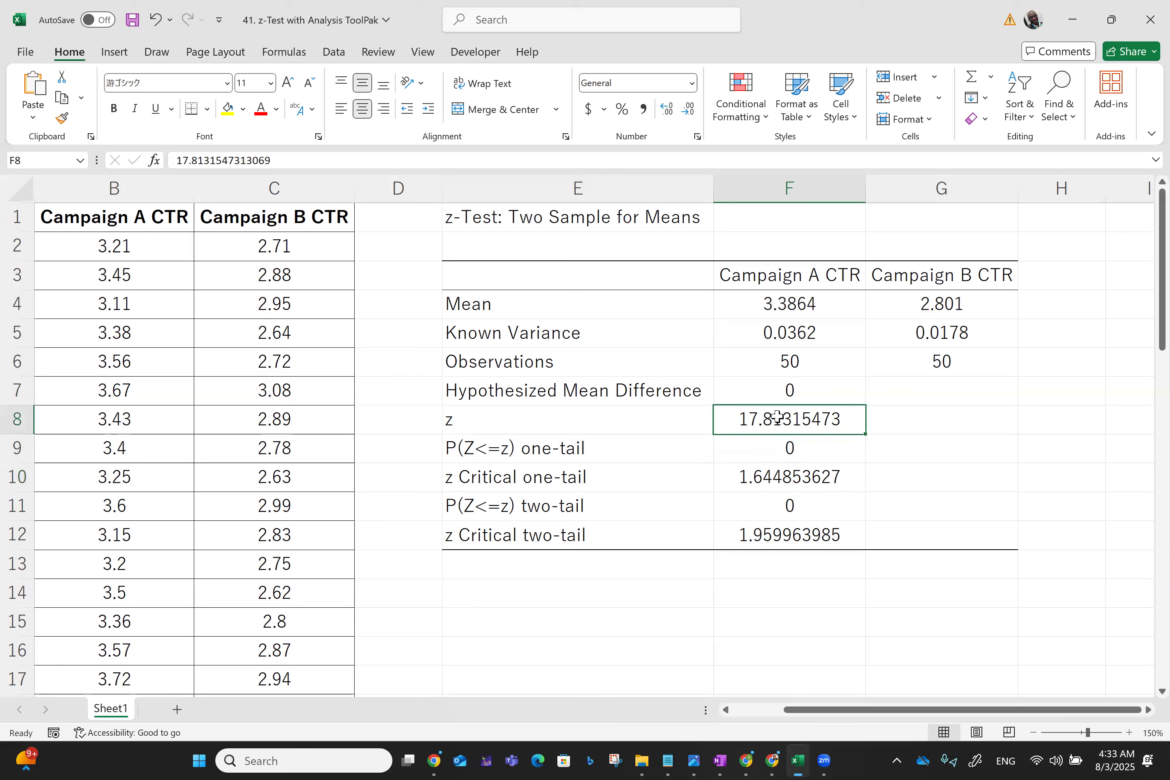
click(762, 477)
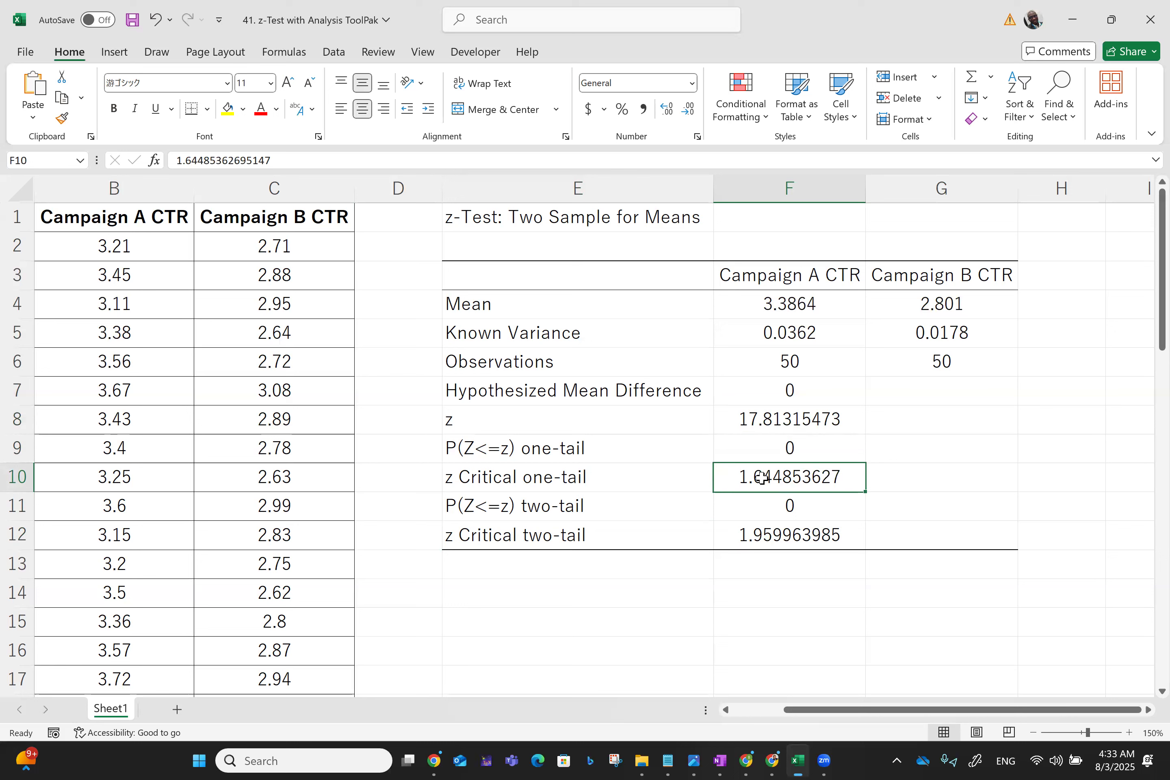
key(Up)
key(Up)
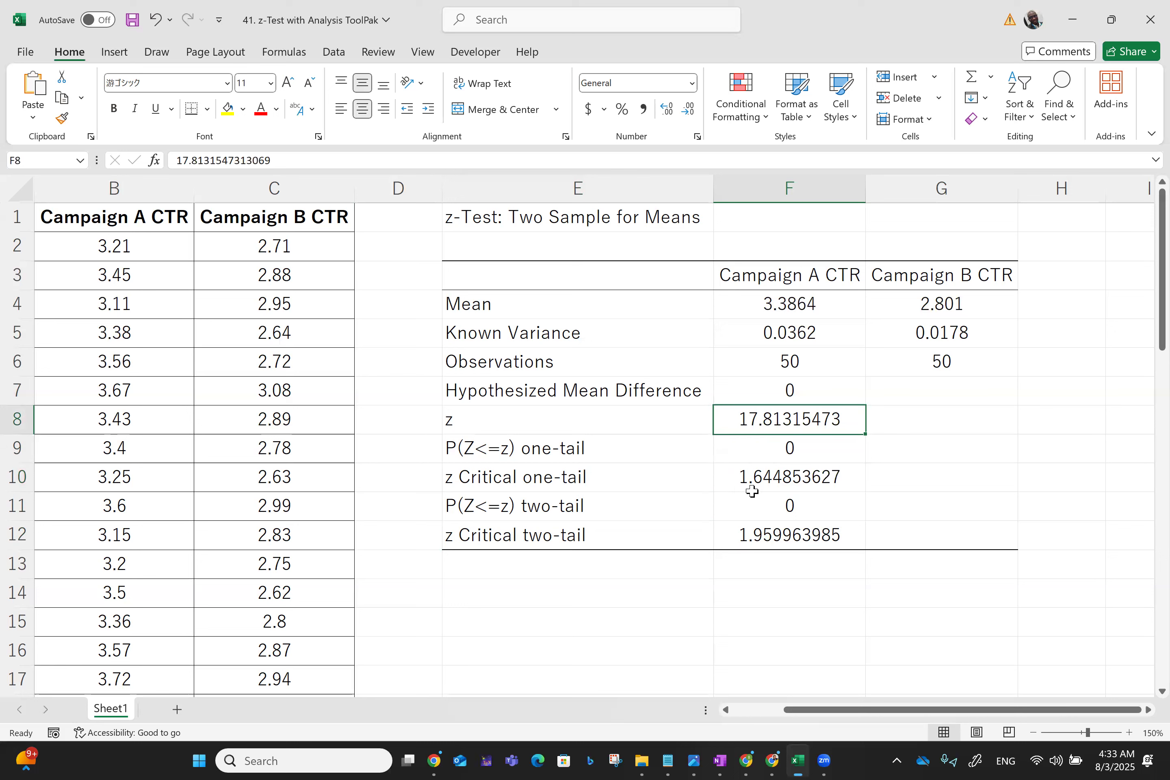
click(752, 490)
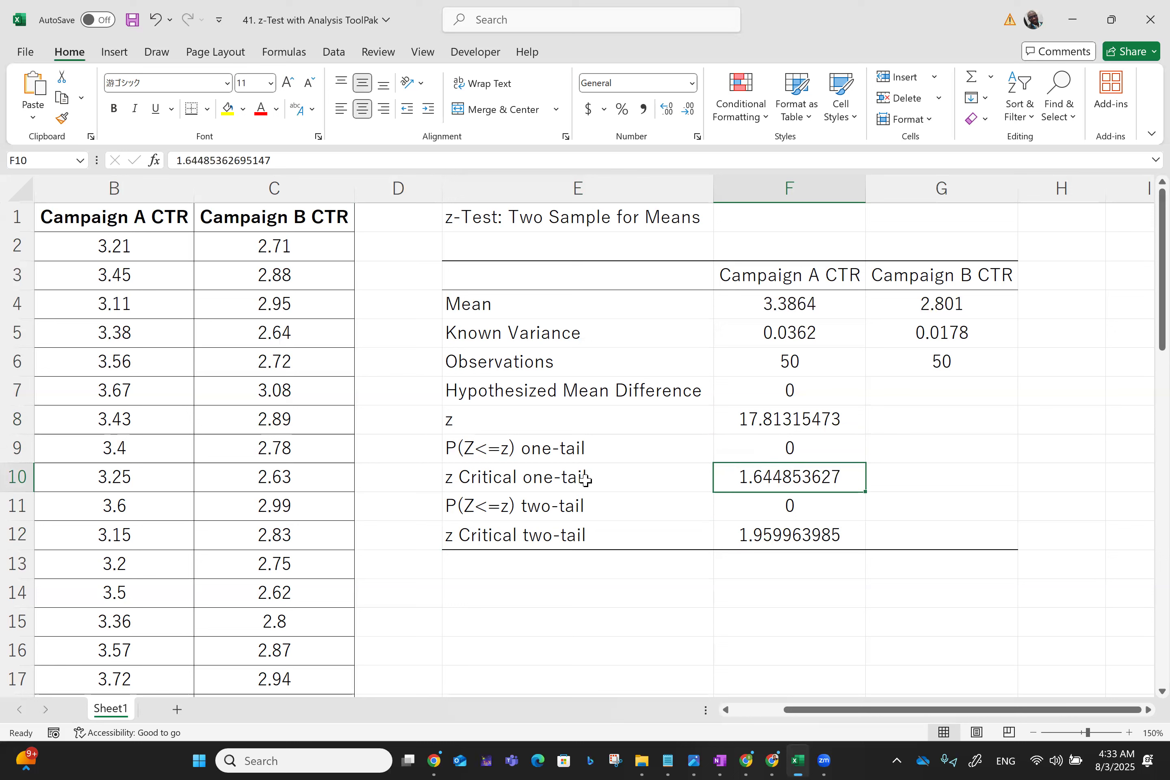
click(524, 452)
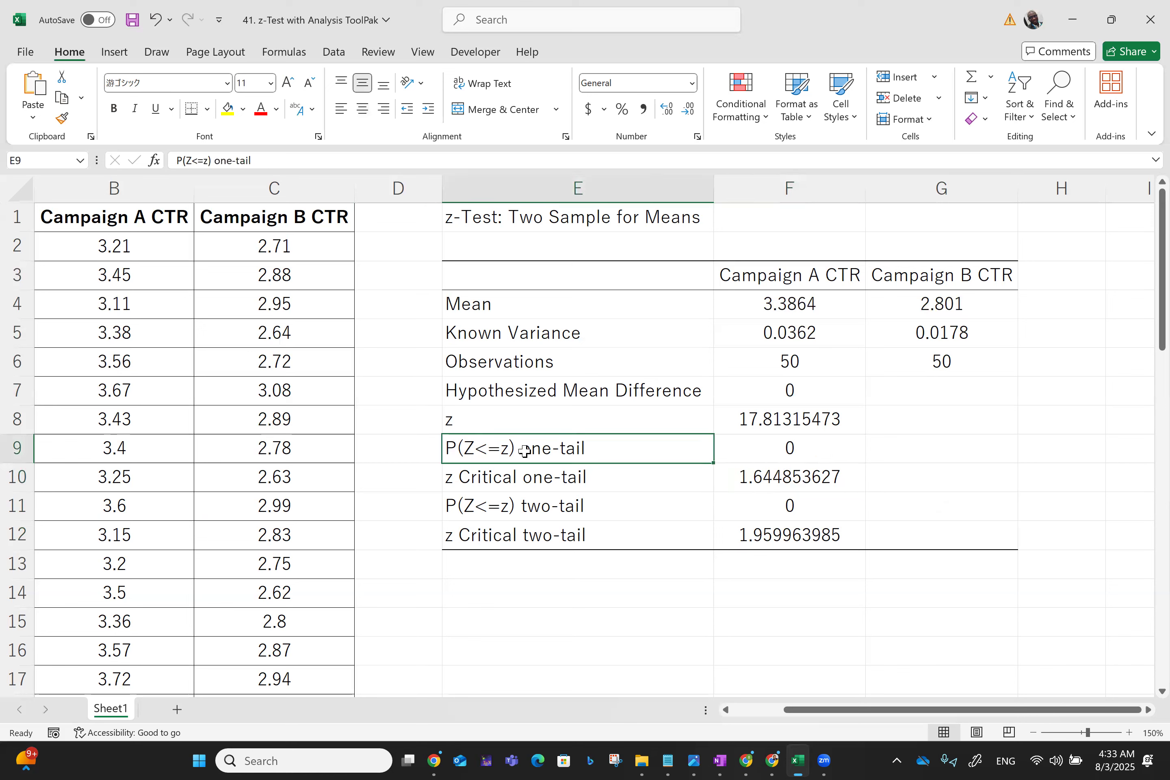
click(535, 486)
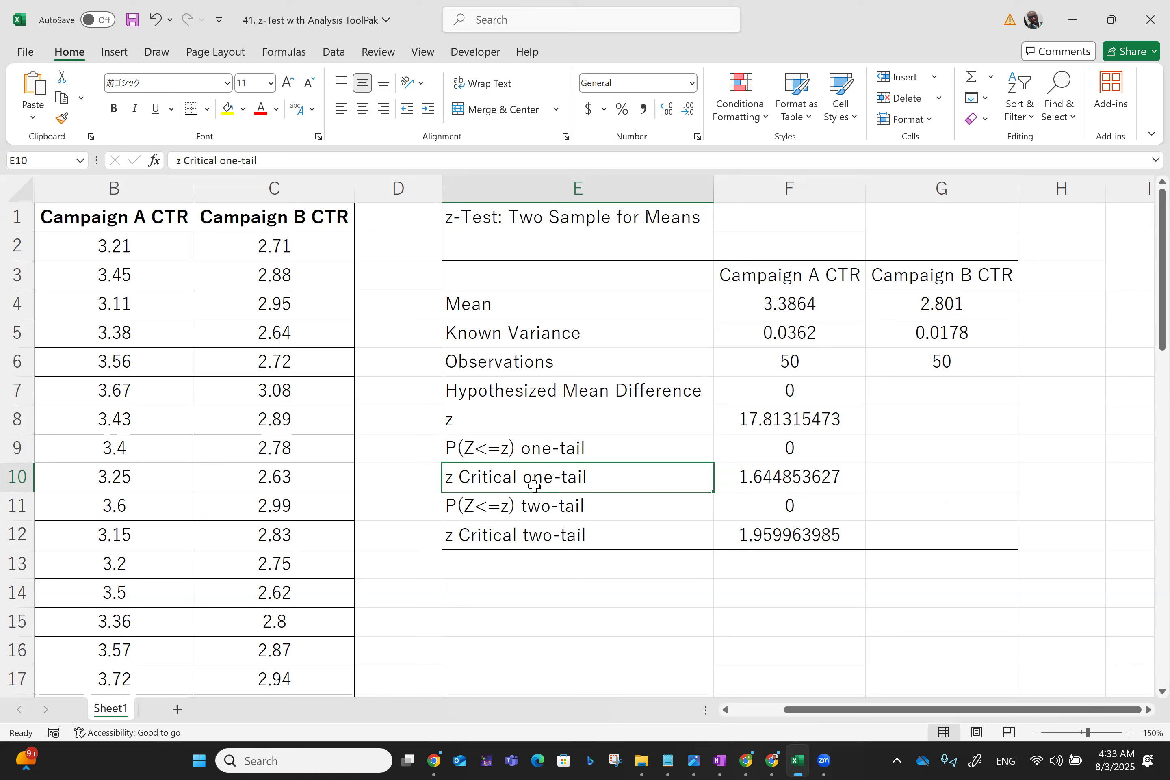
click(796, 454)
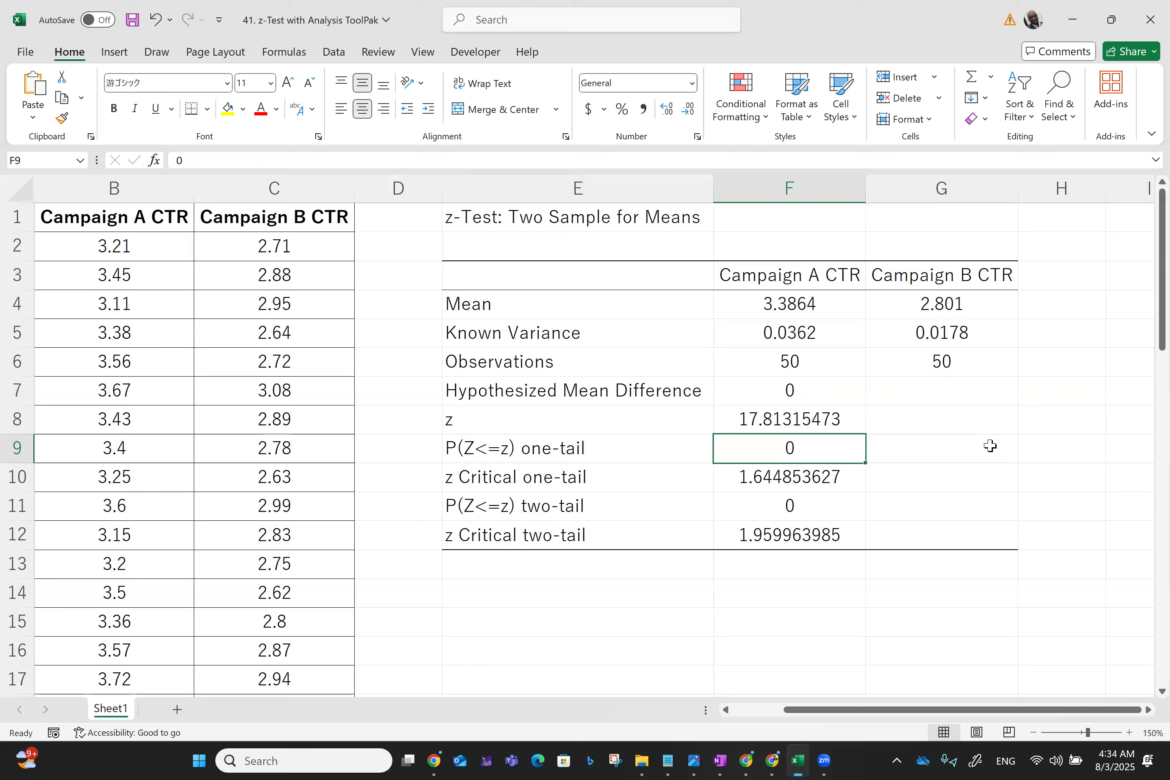
click(812, 421)
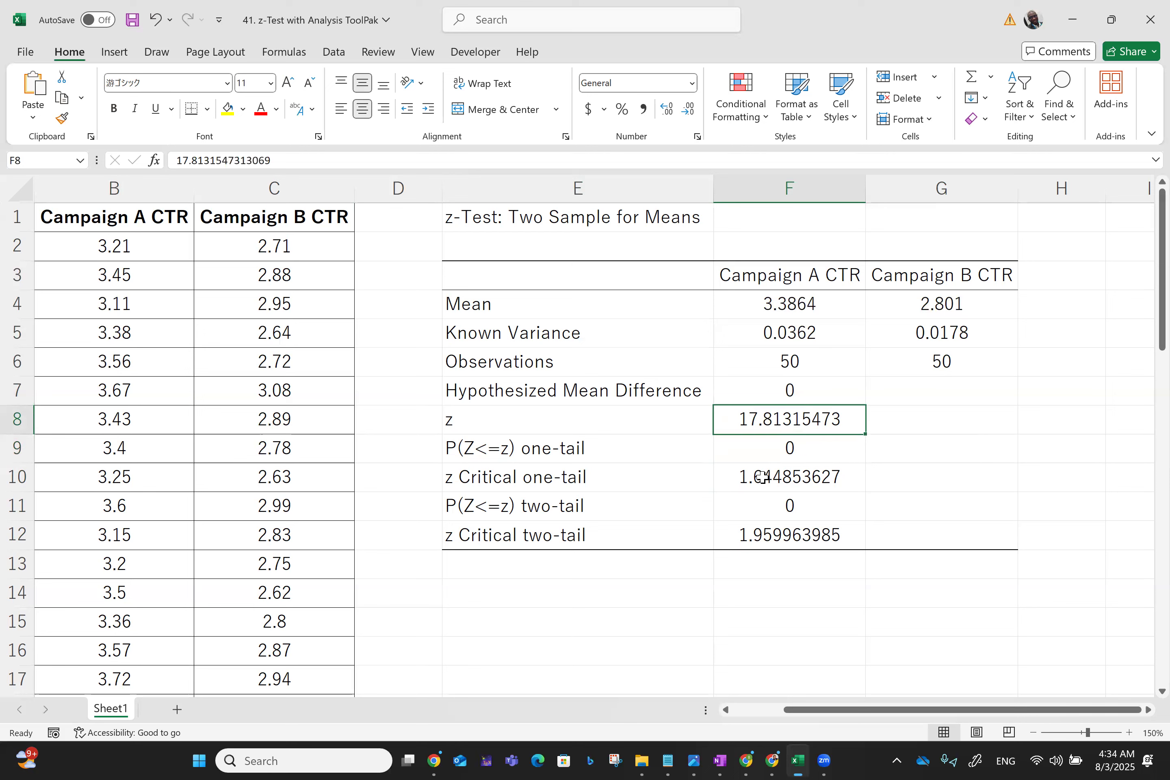
click(790, 482)
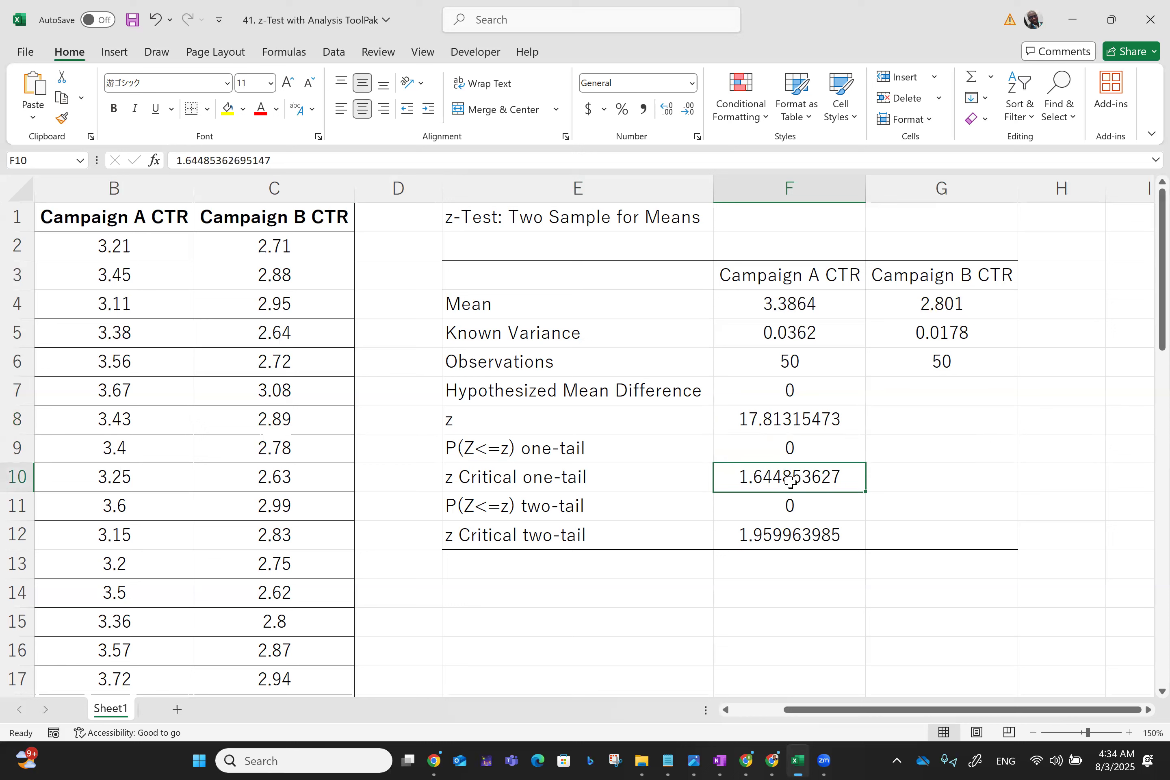
click(790, 417)
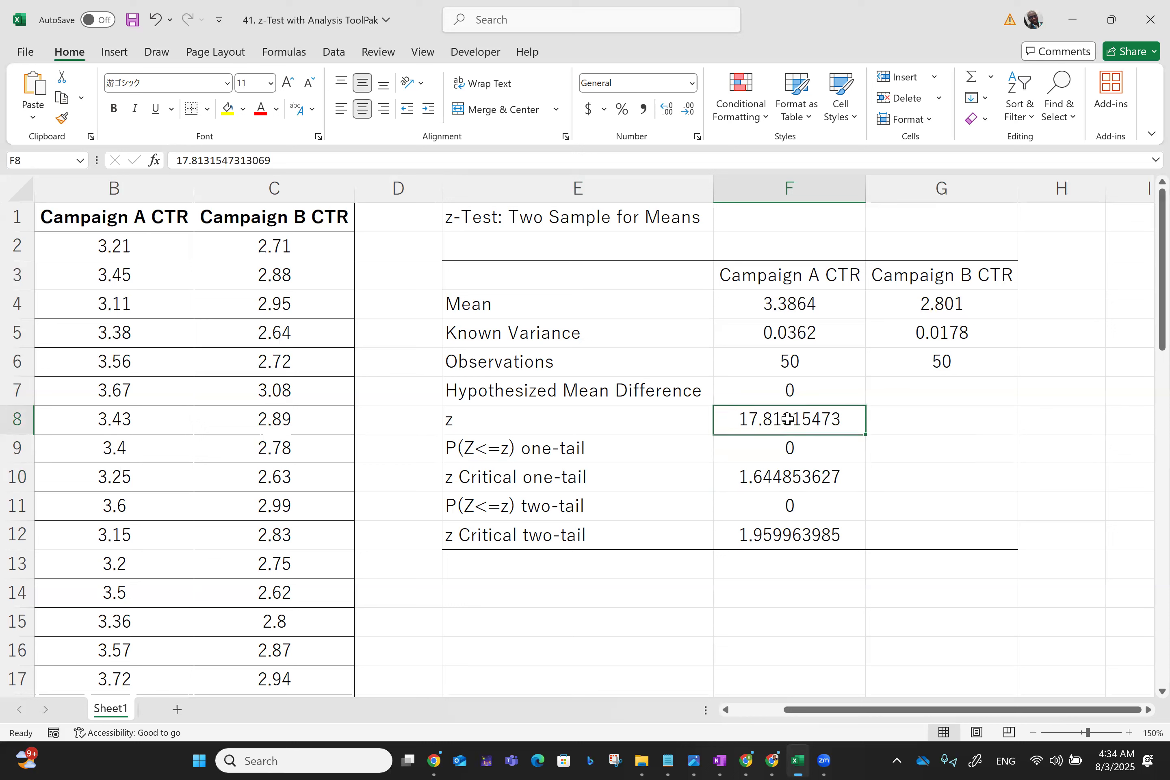
click(757, 477)
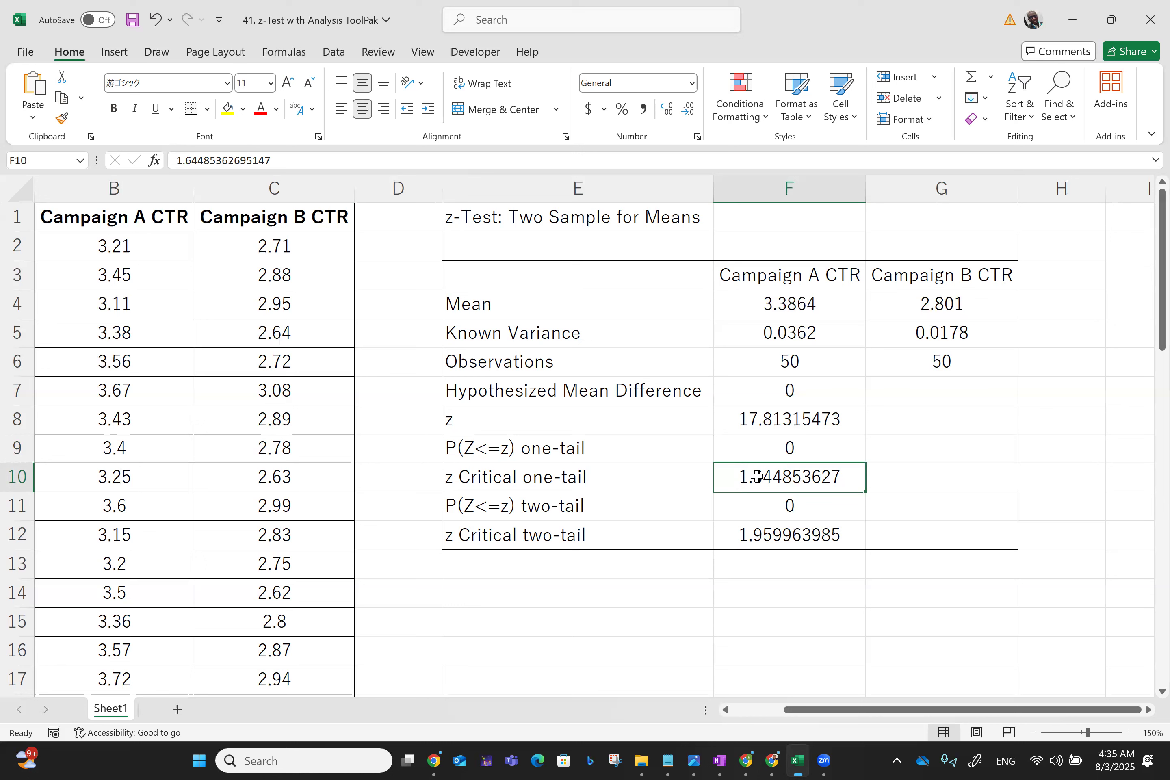
click(931, 440)
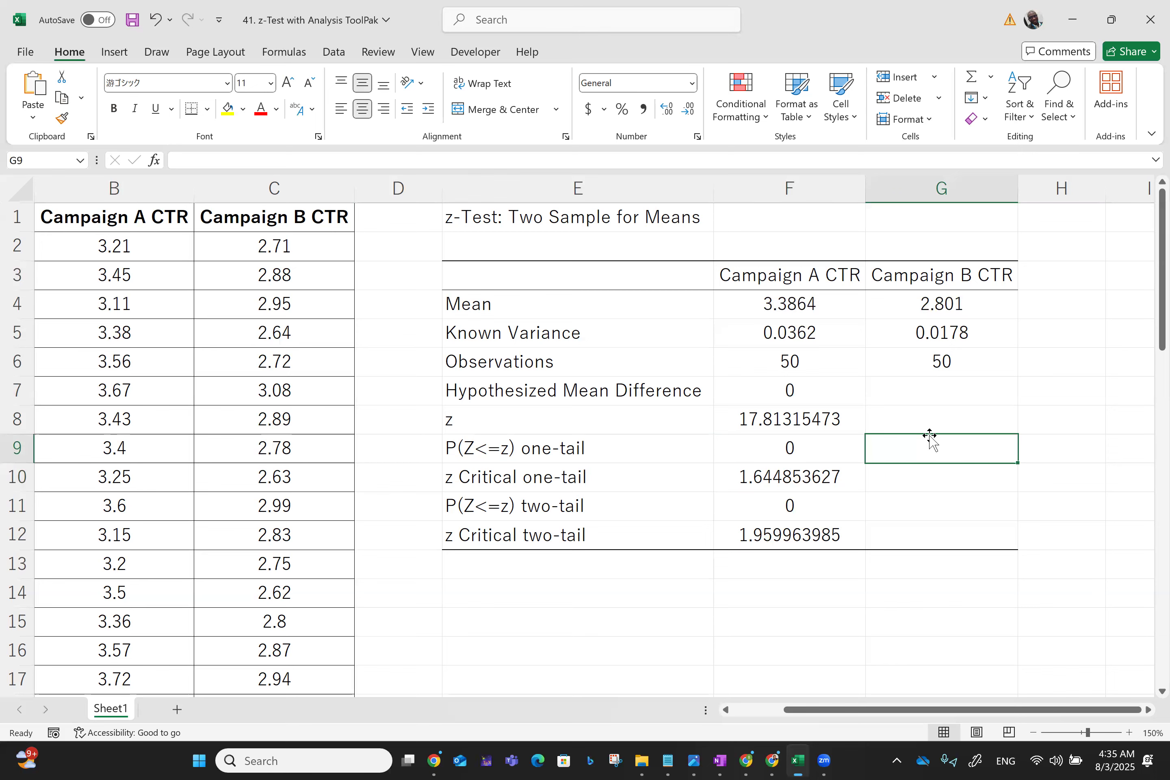
- Switch to the z-Test with Analysis ToolPak page in OneNote and show it in full-page view
click(720, 760)
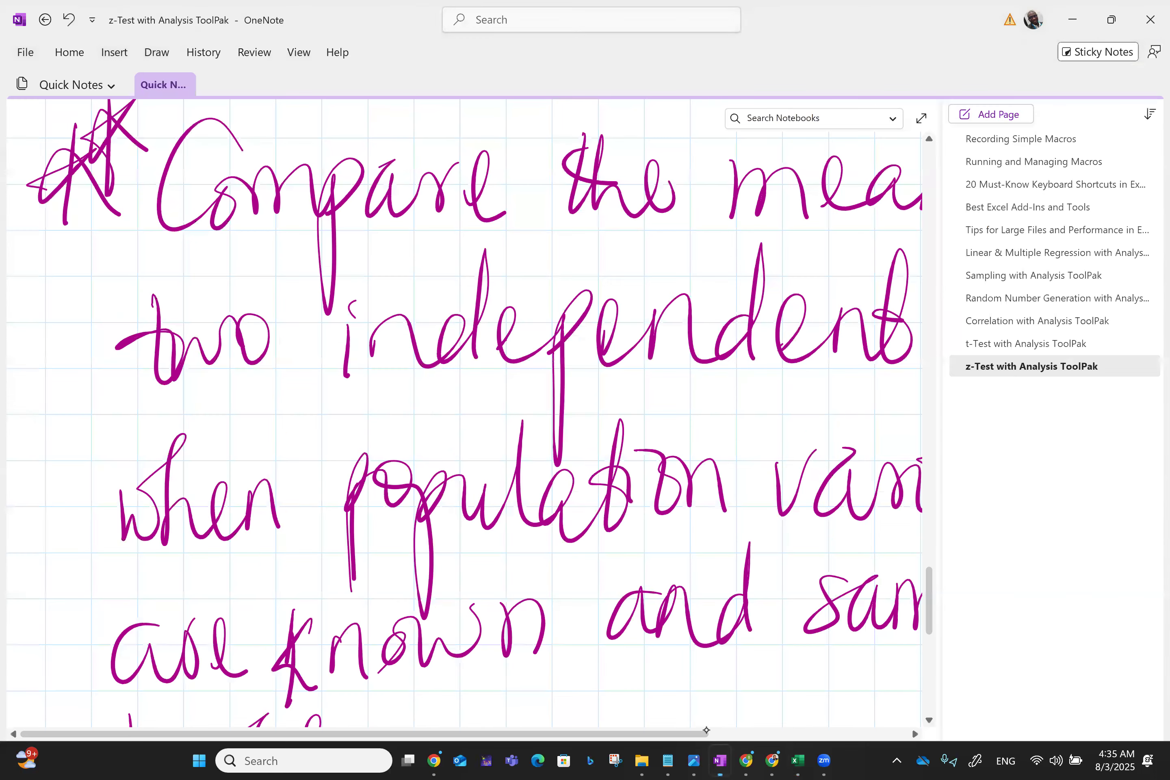
click(921, 117)
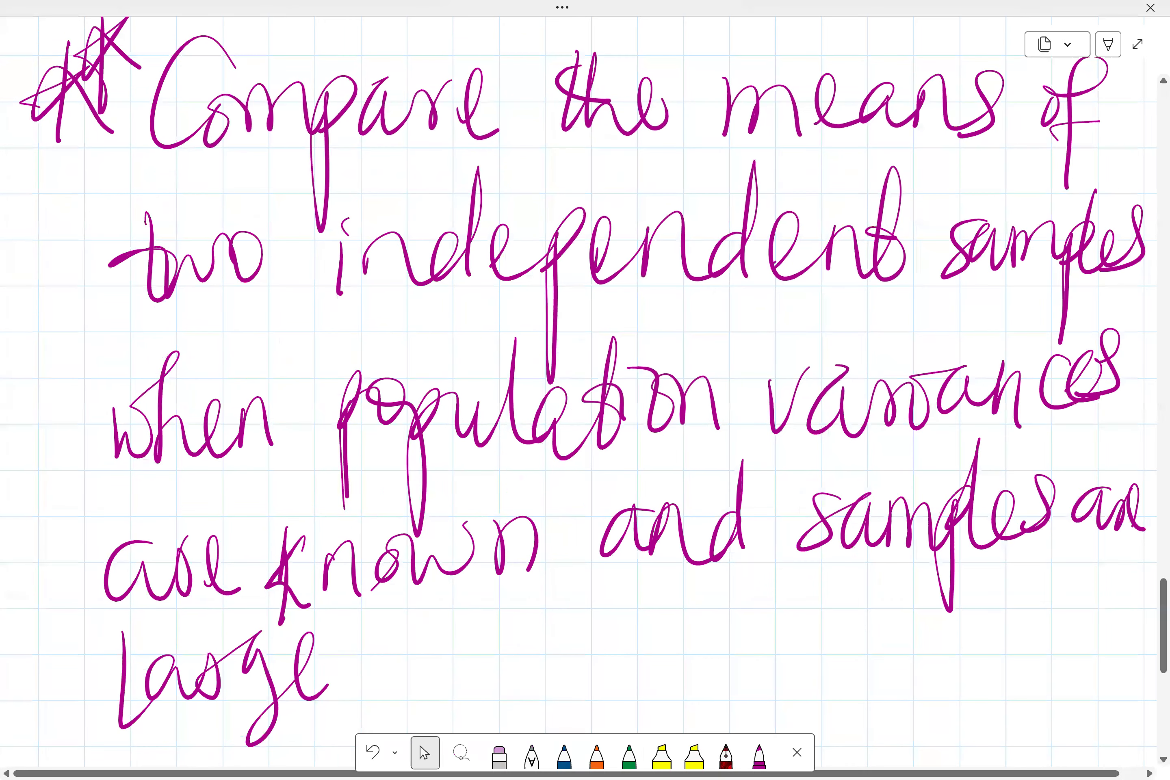
scroll(730, 531, down, 10)
scroll(731, 531, down, 2)
scroll(730, 532, up, 1)
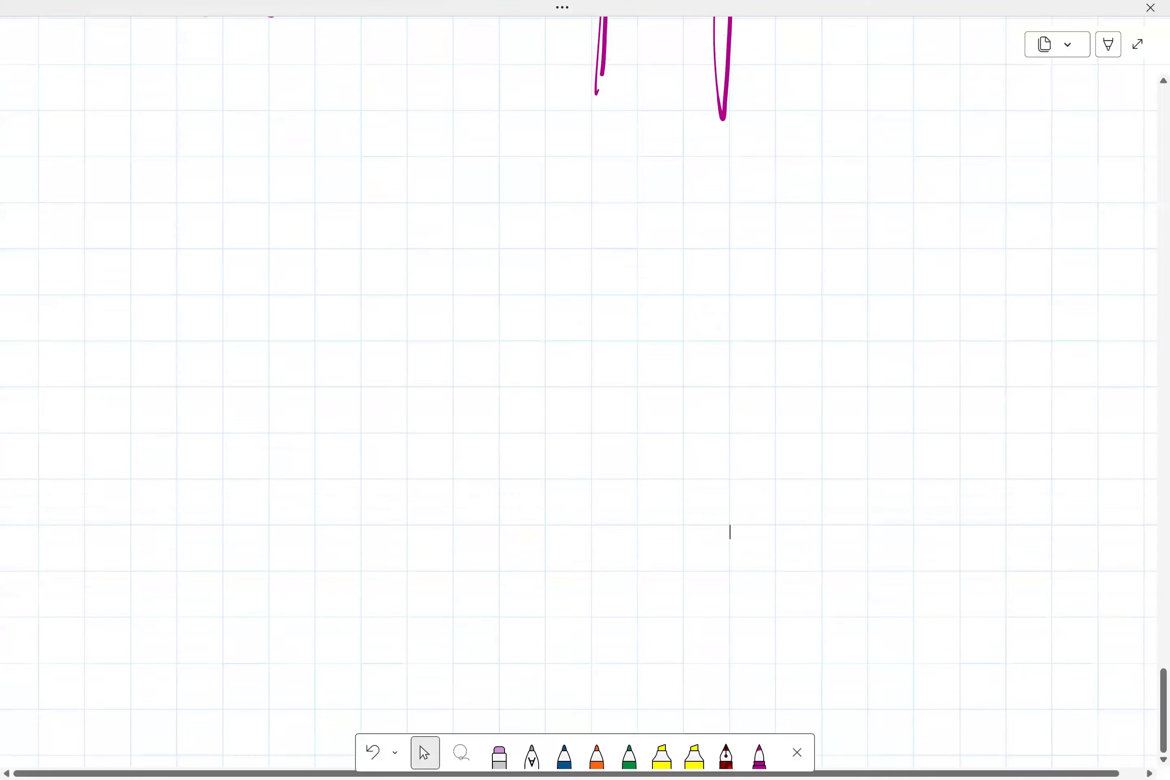
- Handwrite the heading "Applications" with the green pen below the existing notes and underline it with a wavy line
click(629, 755)
drag(233, 275, 285, 259)
drag(231, 219, 366, 191)
mouse_move(308, 241)
mouse_down()
mouse_move(398, 229)
mouse_move(449, 248)
mouse_up()
mouse_move(443, 201)
mouse_down()
mouse_move(460, 214)
mouse_move(615, 229)
mouse_move(611, 216)
mouse_up()
drag(612, 184, 655, 227)
drag(645, 177, 664, 201)
drag(688, 219, 785, 214)
drag(359, 379, 473, 332)
drag(493, 319, 760, 281)
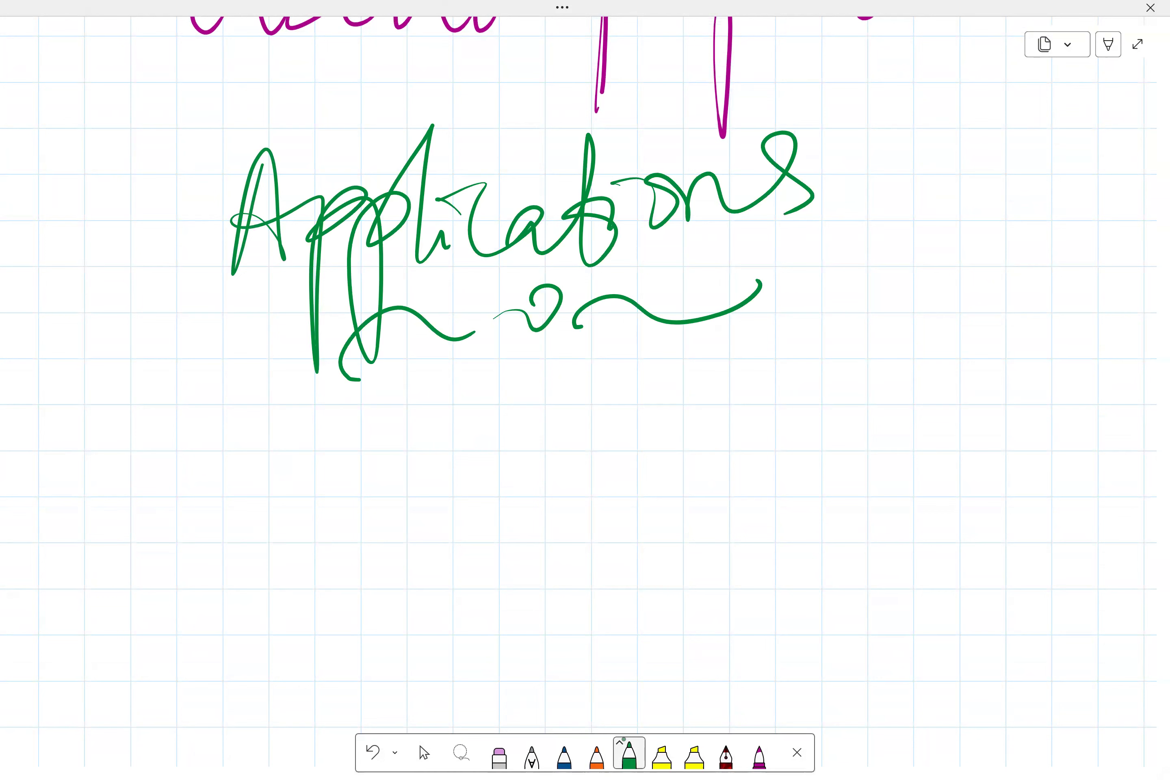
- Handwrite a starred bullet reading "Quality control" in green under the Applications heading
drag(108, 437, 97, 542)
drag(55, 499, 117, 466)
drag(72, 522, 99, 468)
drag(126, 463, 144, 529)
mouse_move(240, 432)
mouse_down()
mouse_move(204, 466)
mouse_move(347, 519)
mouse_move(479, 516)
mouse_up()
mouse_move(446, 459)
mouse_down()
mouse_move(514, 496)
mouse_move(543, 451)
mouse_up()
drag(543, 450, 507, 576)
mouse_move(638, 460)
mouse_down()
mouse_move(696, 472)
mouse_move(743, 518)
mouse_move(919, 415)
mouse_move(945, 475)
mouse_up()
scroll(585, 392, down, 3)
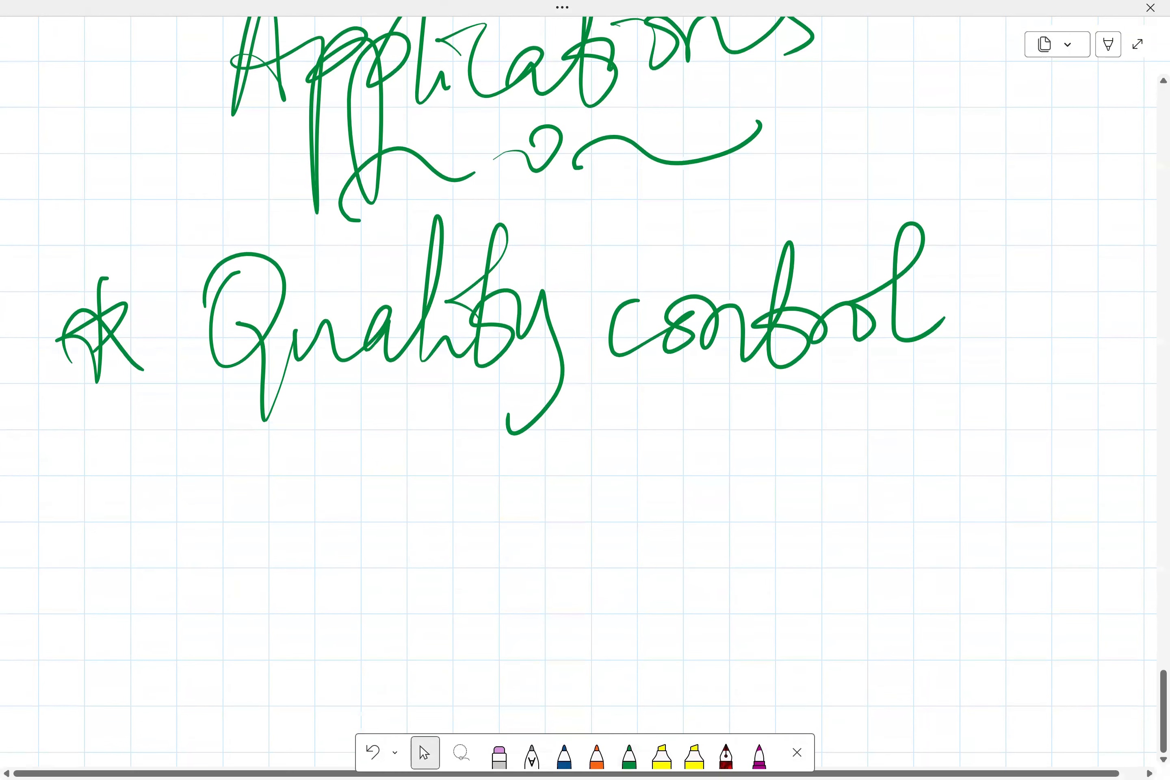
- Handwrite a second starred bullet reading "Comparing Performance Metrics" in green under the Quality control line
drag(132, 451, 116, 556)
drag(61, 527, 139, 482)
drag(85, 548, 117, 554)
drag(93, 498, 130, 551)
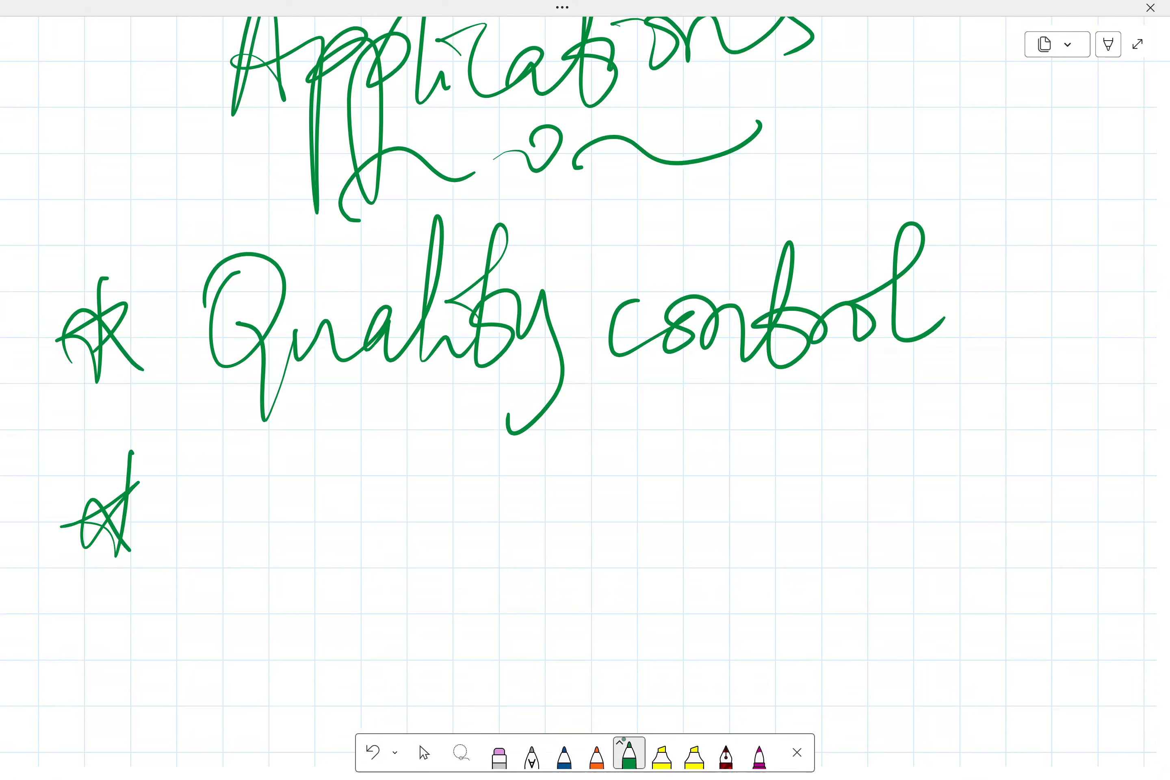
mouse_move(282, 462)
mouse_down()
mouse_move(285, 504)
mouse_move(327, 523)
mouse_move(358, 498)
mouse_move(361, 524)
mouse_up()
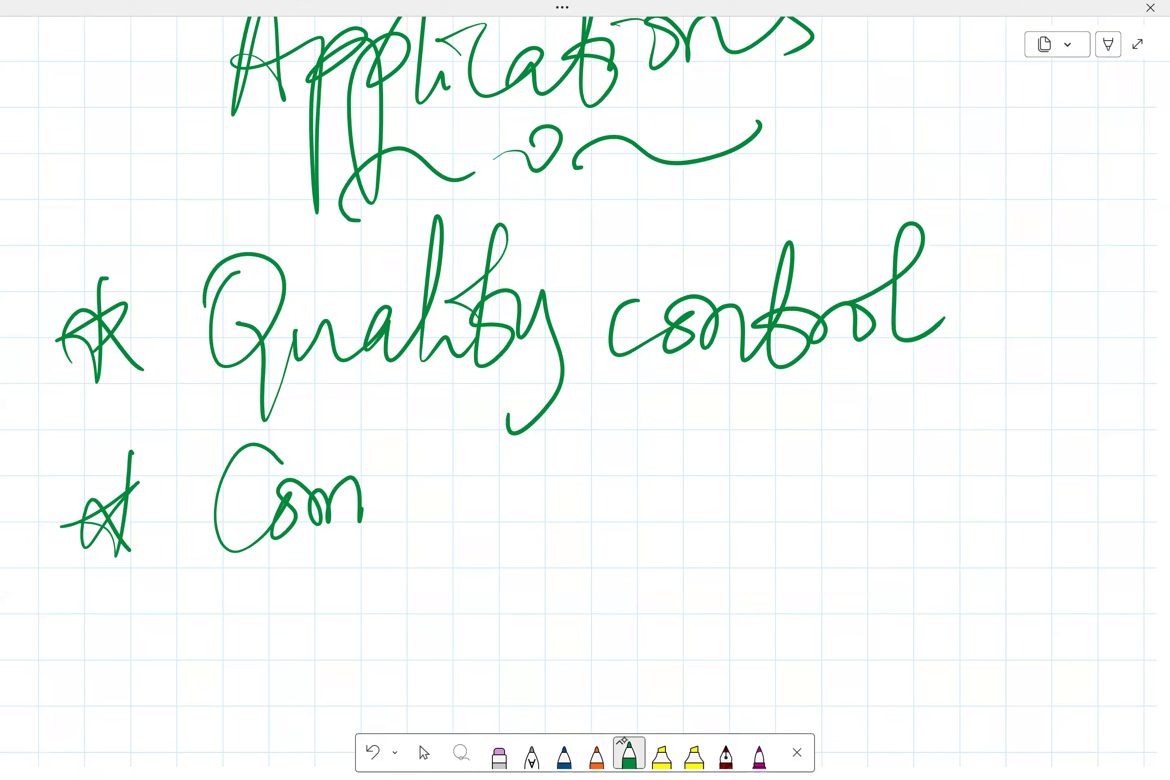
key(ctrl+z)
mouse_move(259, 436)
mouse_down()
mouse_move(207, 521)
mouse_move(305, 491)
mouse_move(362, 511)
mouse_move(471, 510)
mouse_move(600, 468)
mouse_move(556, 532)
mouse_move(690, 508)
mouse_move(794, 437)
mouse_move(798, 475)
mouse_move(950, 460)
mouse_move(1051, 498)
mouse_up()
mouse_move(343, 603)
mouse_down()
mouse_move(358, 653)
mouse_move(409, 648)
mouse_move(468, 609)
mouse_move(514, 644)
mouse_move(554, 624)
mouse_move(594, 629)
mouse_up()
scroll(585, 393, down, 5)
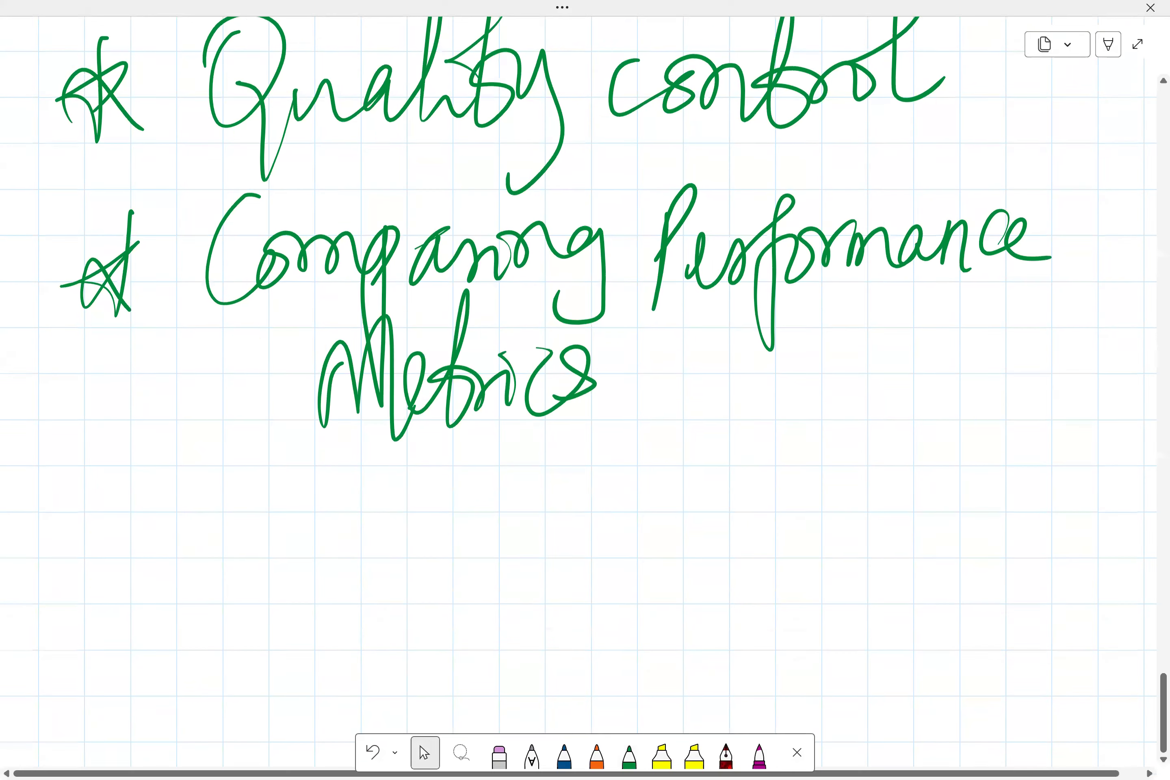
- Handwrite a third starred bullet reading "Survey Analysis" in green below the performance metrics bullet
mouse_move(130, 478)
mouse_down()
mouse_move(122, 582)
mouse_move(151, 501)
mouse_up()
drag(83, 546, 148, 564)
mouse_move(314, 456)
mouse_down()
mouse_move(236, 559)
mouse_move(325, 564)
mouse_up()
mouse_move(363, 503)
mouse_down()
mouse_move(358, 552)
mouse_move(381, 477)
mouse_up()
mouse_move(382, 498)
mouse_down()
mouse_move(391, 537)
mouse_move(413, 486)
mouse_up()
mouse_move(424, 529)
mouse_down()
mouse_move(476, 523)
mouse_move(489, 559)
mouse_up()
mouse_move(591, 544)
mouse_down()
mouse_move(624, 426)
mouse_move(634, 516)
mouse_up()
drag(595, 468, 635, 457)
drag(651, 517, 684, 525)
mouse_move(750, 465)
mouse_down()
mouse_move(746, 508)
mouse_move(785, 521)
mouse_up()
mouse_move(788, 503)
mouse_down()
mouse_move(811, 513)
mouse_move(907, 444)
mouse_move(897, 507)
mouse_up()
mouse_move(913, 483)
mouse_down()
mouse_move(967, 449)
mouse_move(909, 536)
mouse_up()
- Complete the third bullet by handwriting "of Proportions" on the line under "Survey Analysis"
mouse_move(322, 642)
mouse_down()
mouse_move(344, 610)
mouse_move(366, 653)
mouse_up()
mouse_move(467, 610)
mouse_down()
mouse_move(457, 694)
mouse_move(481, 669)
mouse_up()
mouse_move(456, 634)
mouse_down()
mouse_move(443, 654)
mouse_move(534, 667)
mouse_up()
drag(559, 722, 604, 602)
drag(698, 526, 670, 664)
mouse_move(715, 599)
mouse_down()
mouse_move(755, 624)
mouse_move(796, 626)
mouse_up()
mouse_move(848, 566)
mouse_down()
mouse_move(833, 616)
mouse_move(851, 602)
mouse_move(798, 624)
mouse_up()
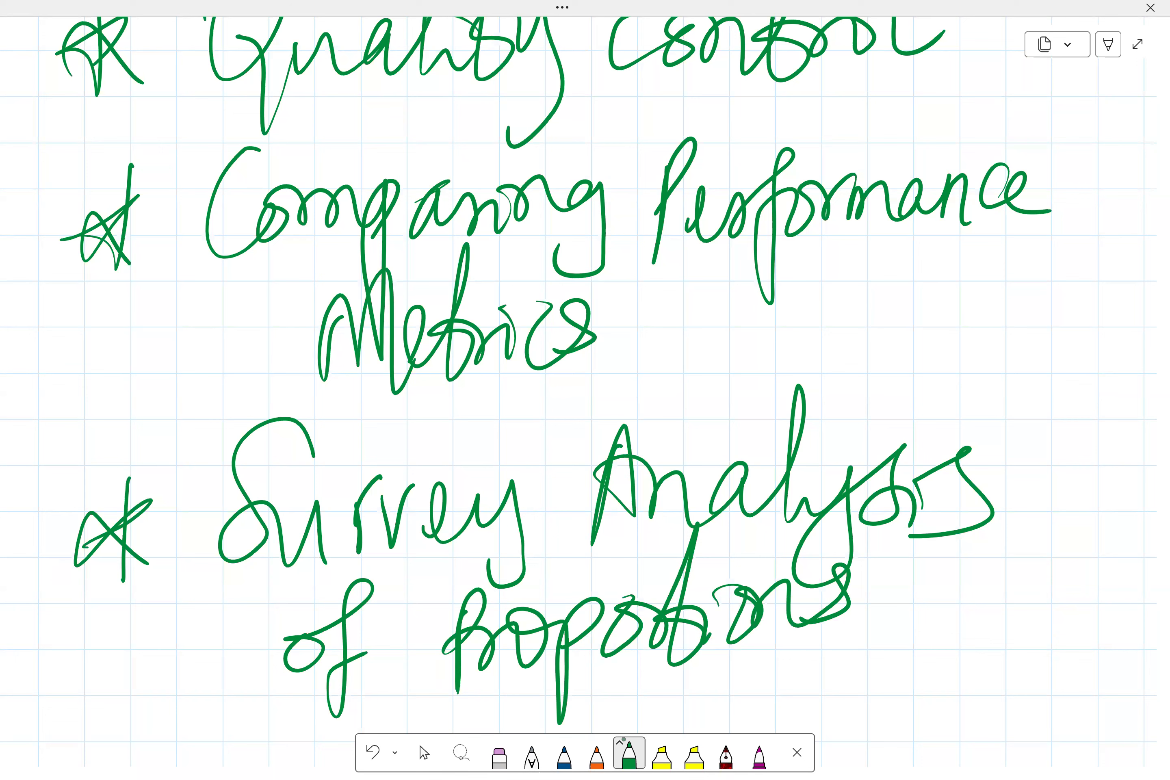
- Stop inking, leave the full-page view of the notes and switch back to the z-test workbook in Excel
click(425, 753)
scroll(584, 392, down, 3)
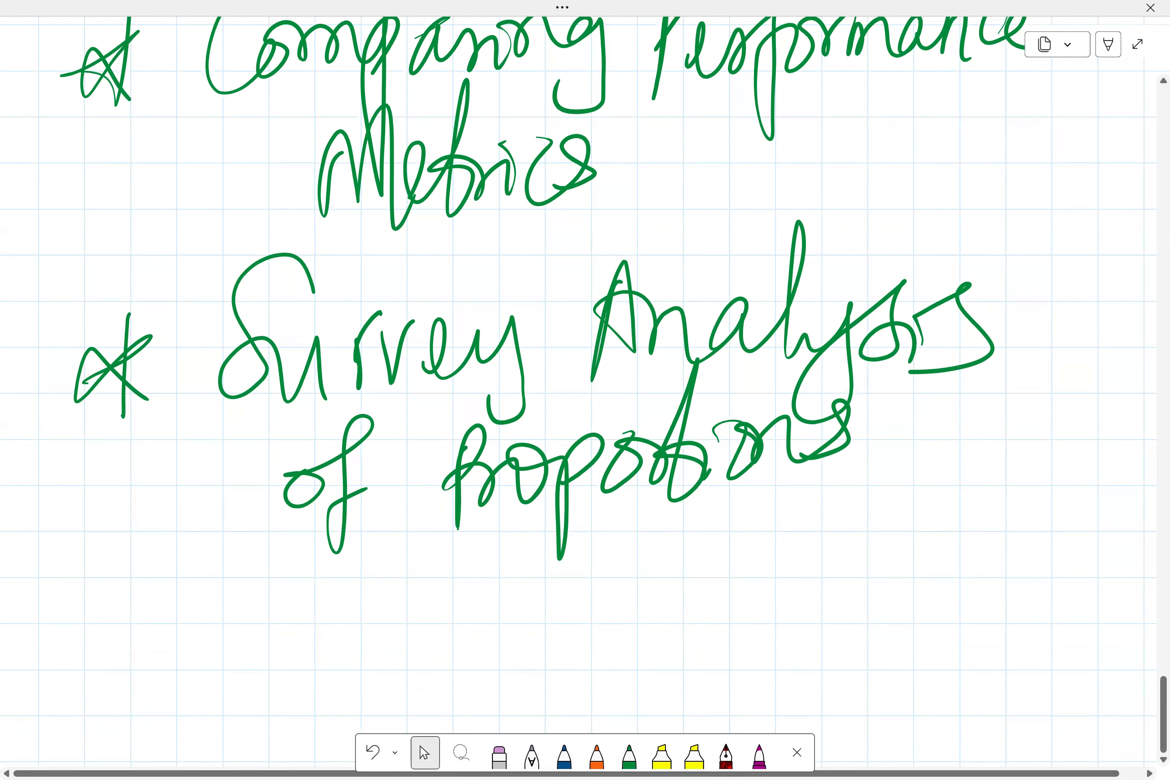
scroll(585, 393, down, 5)
scroll(585, 393, up, 3)
scroll(585, 392, up, 1)
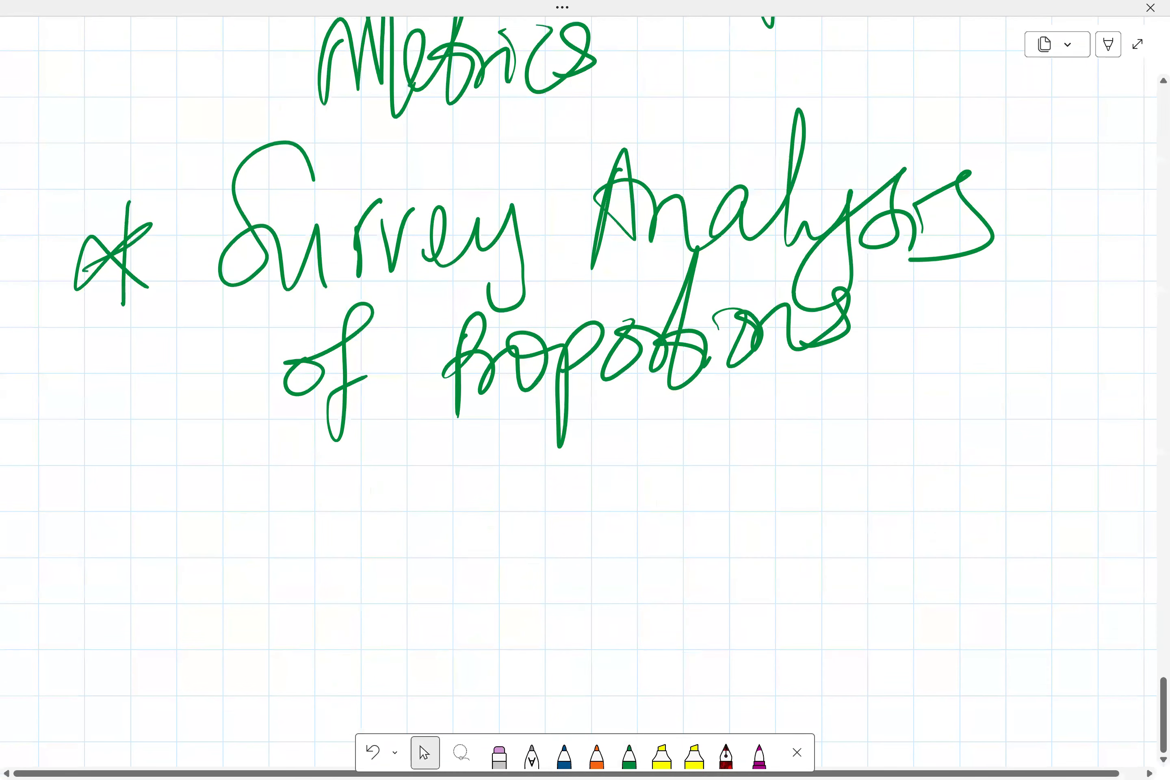
scroll(584, 393, up, 6)
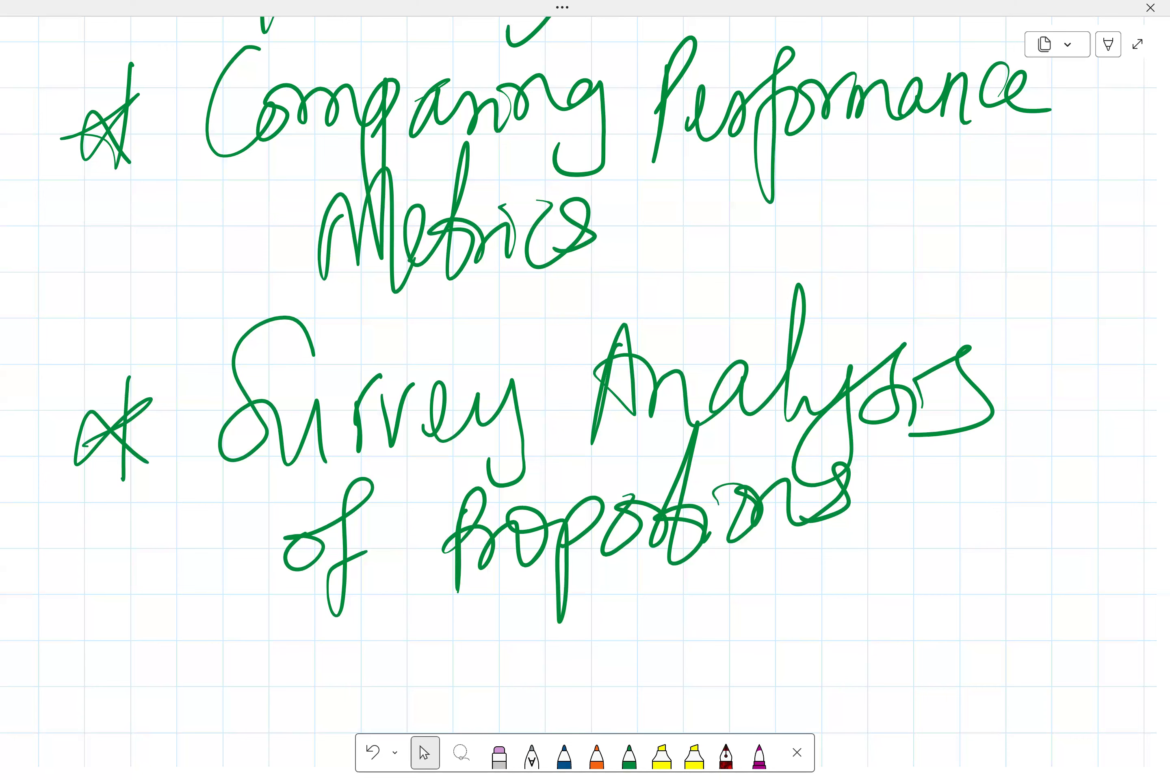
click(1140, 45)
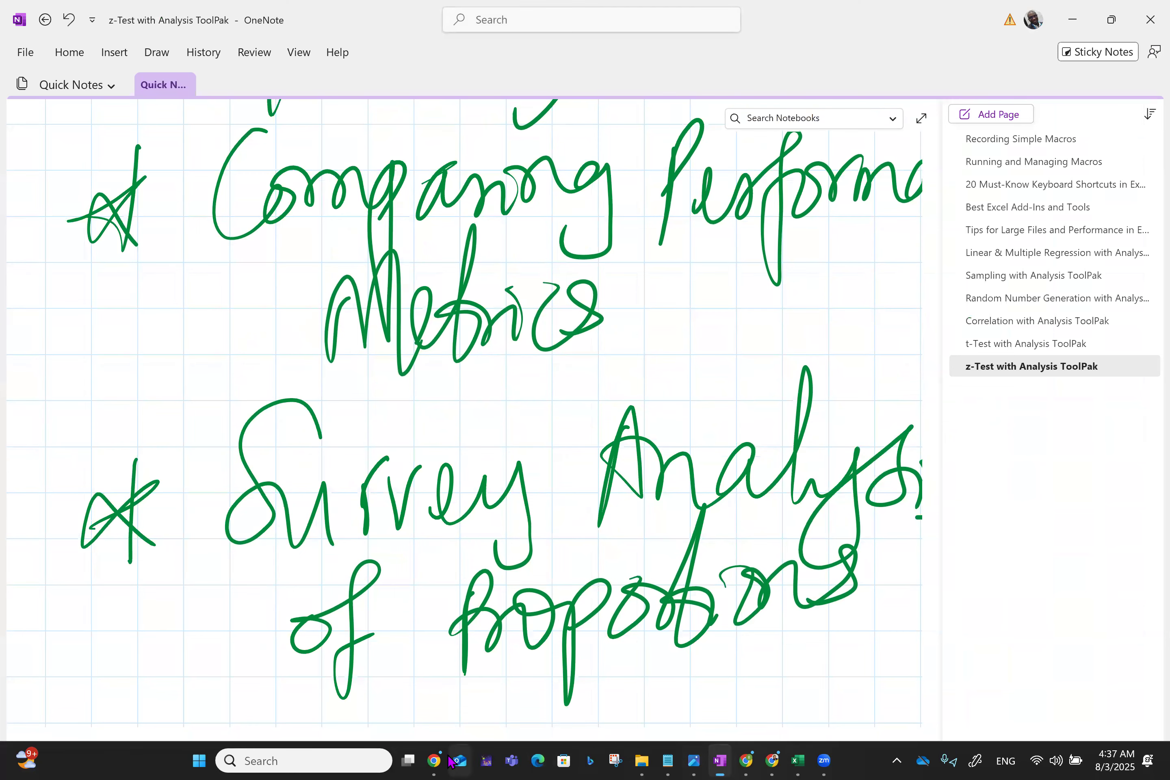
click(798, 759)
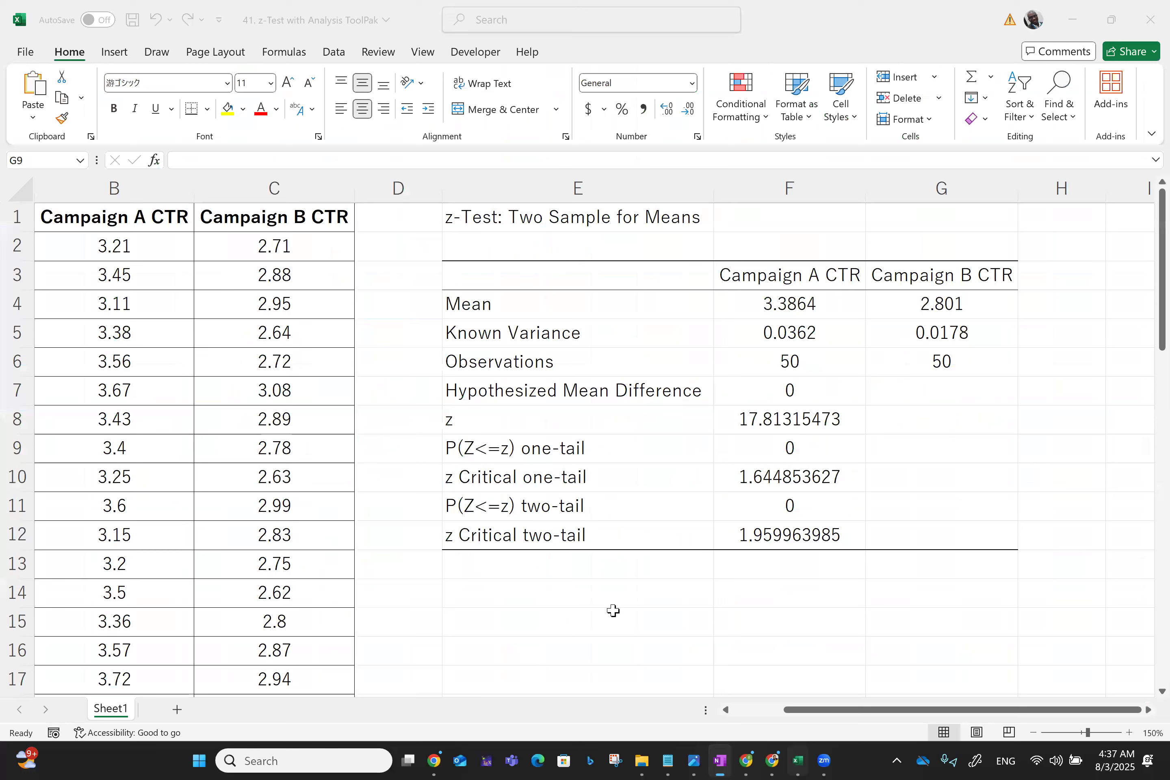